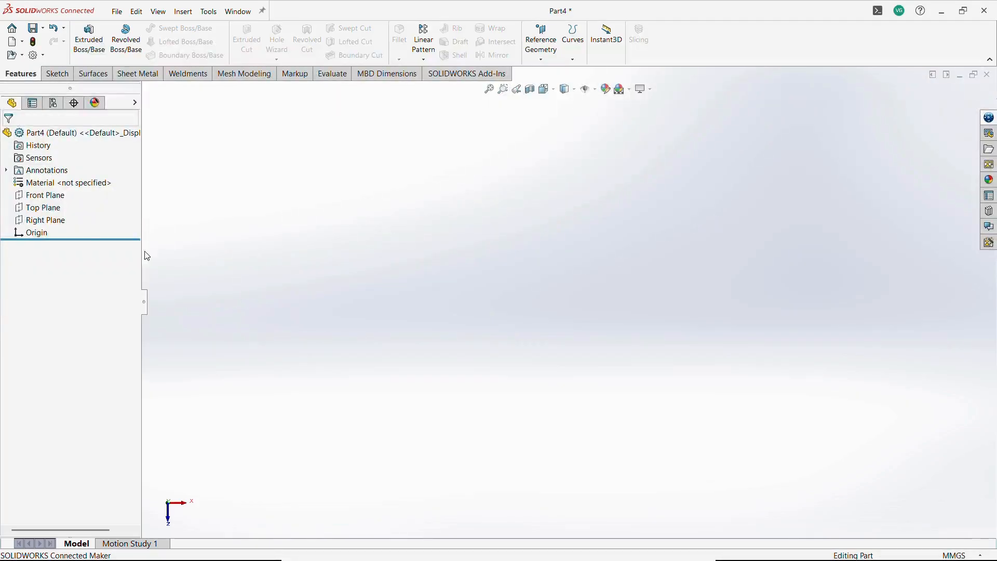
# Start a sketch on the Front Plane and draw a six-sided inscribed polygon centered on the origin.
pyautogui.click(49, 207)
pyautogui.click(65, 195)
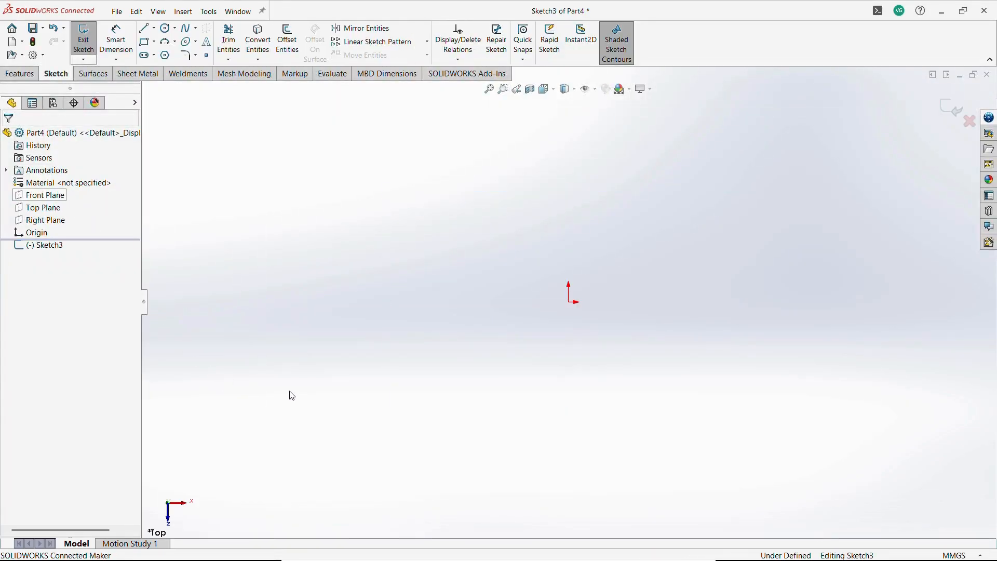
pyautogui.click(165, 55)
pyautogui.doubleClick(23, 204)
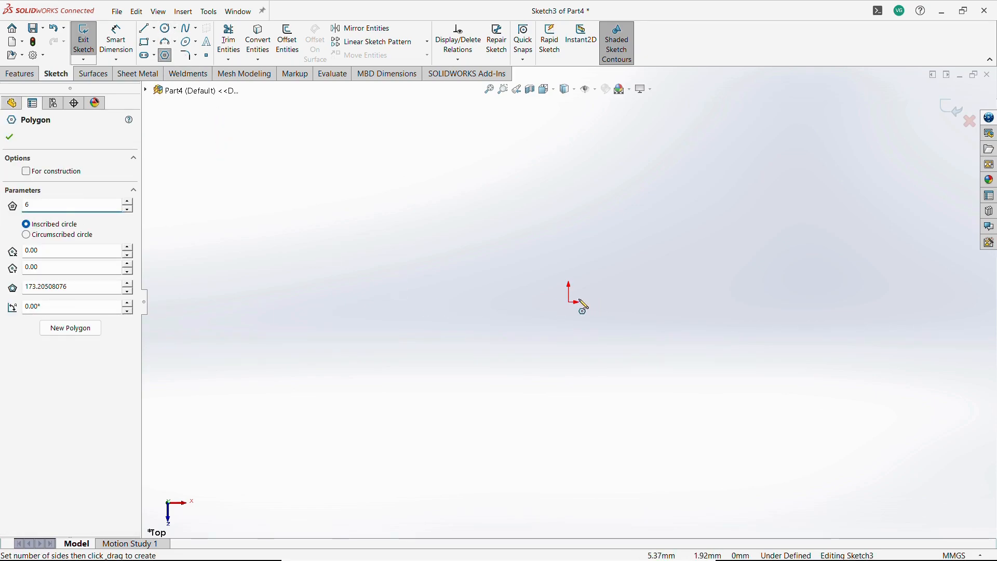
pyautogui.moveTo(571, 302); pyautogui.dragTo(571, 424)
pyautogui.press('Escape')
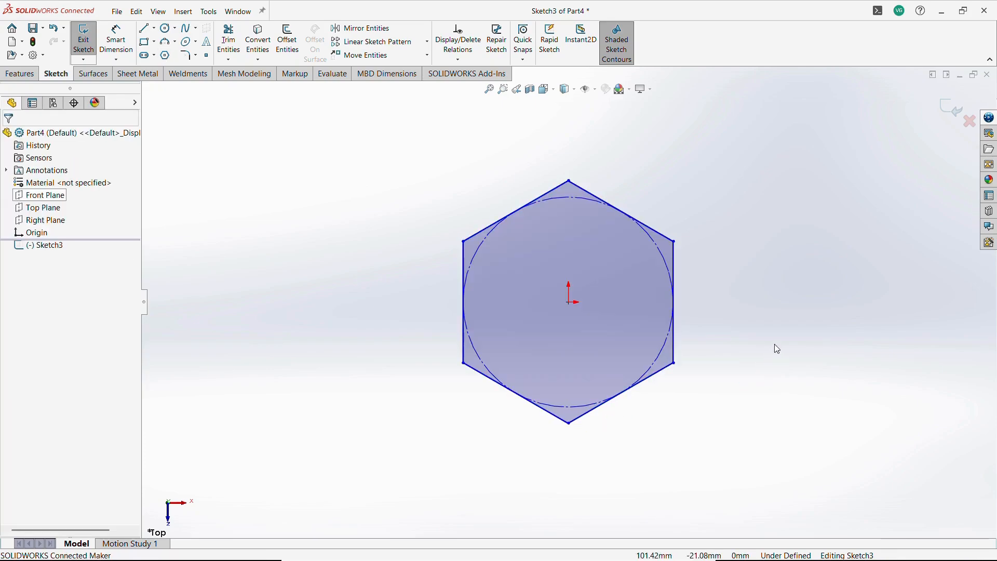
# Add a vertical relation between the origin and the hexagon's top vertex.
pyautogui.click(568, 303)
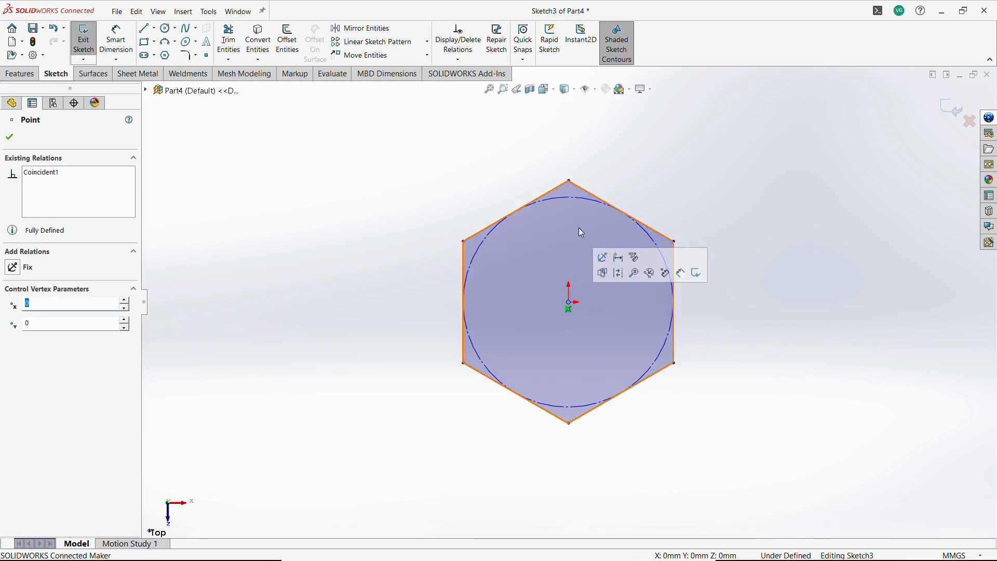
pyautogui.keyDown('ctrl'); pyautogui.click(570, 182); pyautogui.keyUp('ctrl')
pyautogui.click(618, 140)
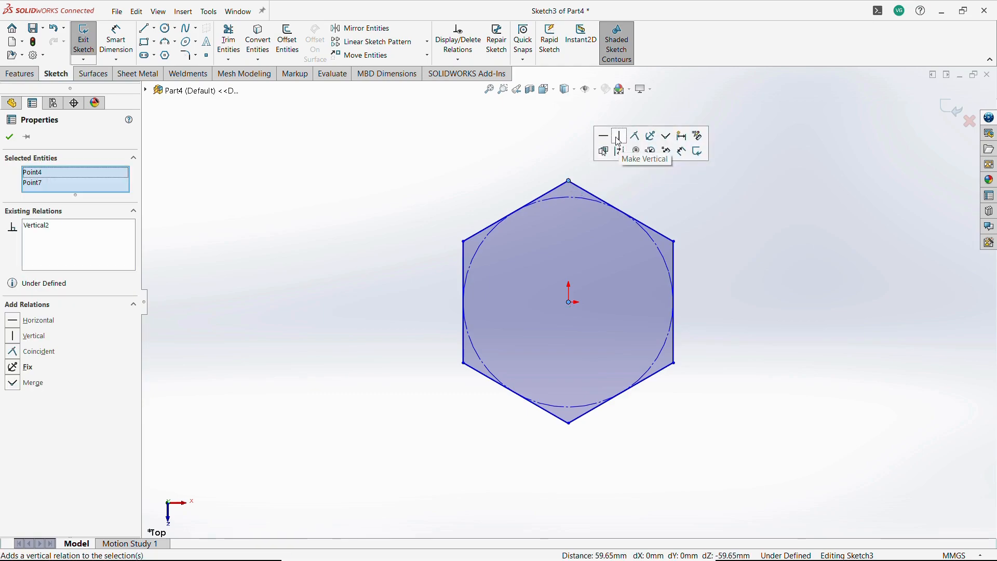
pyautogui.click(474, 162)
# Dimension the distance between the hexagon's two vertical sides as 100 mm.
pyautogui.click(116, 41)
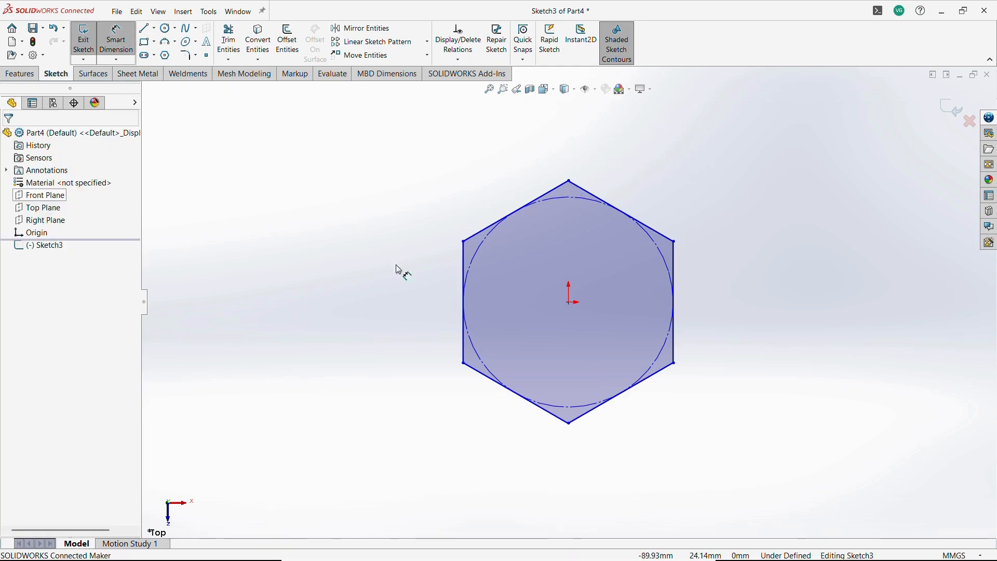
pyautogui.click(463, 290)
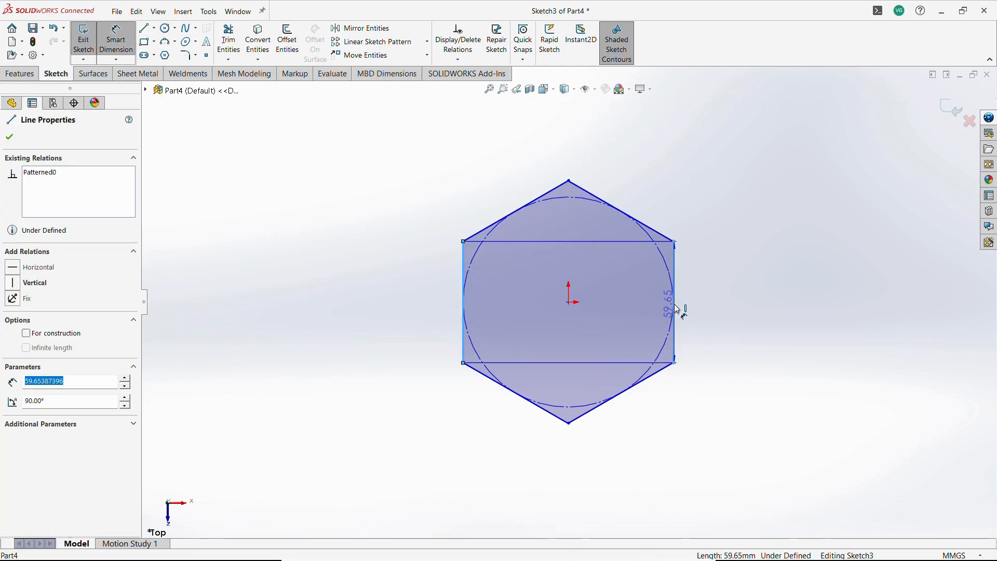
pyautogui.click(674, 310)
pyautogui.click(631, 462)
pyautogui.write('100')
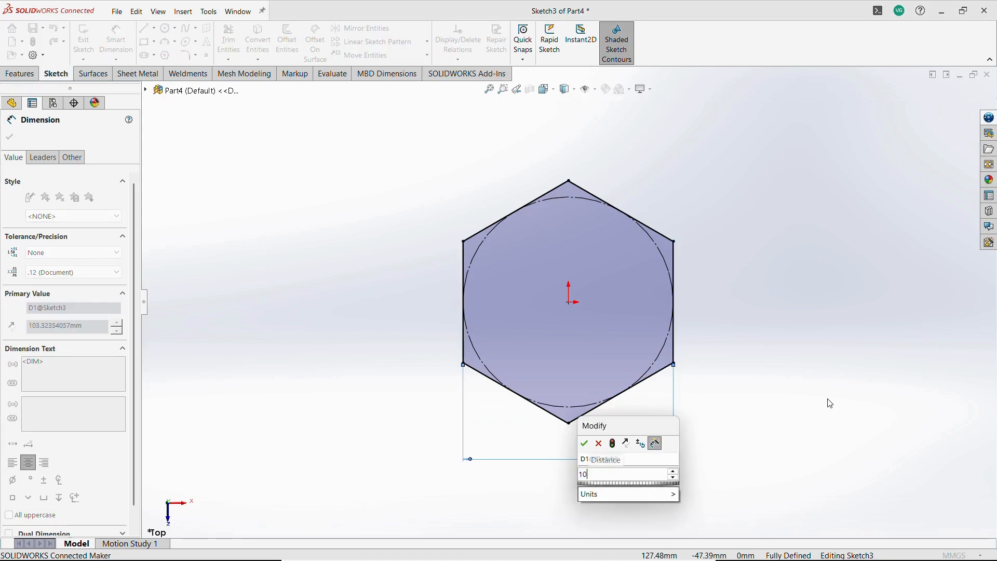
pyautogui.press('Return')
pyautogui.press('Escape')
# Extrude the hexagon sketch into a solid base plate, comparing with the reference drawing.
pyautogui.hotkey('alt', 'Tab')
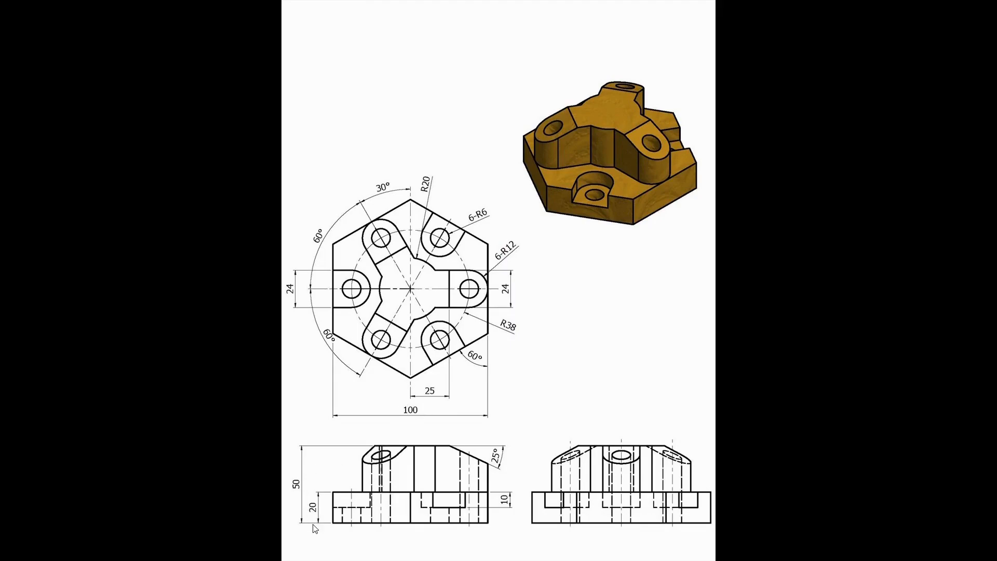
pyautogui.hotkey('alt', 'Tab')
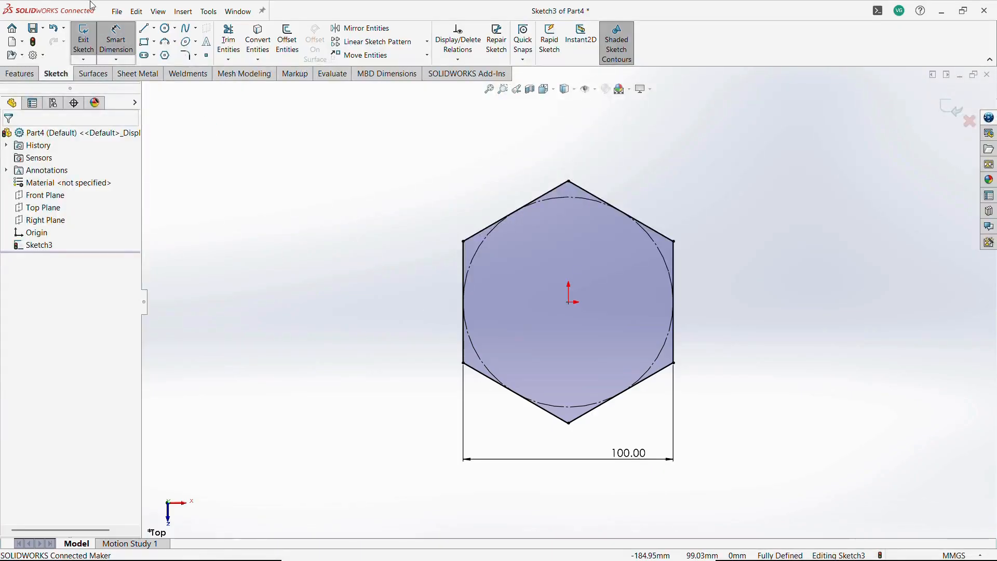
pyautogui.click(88, 53)
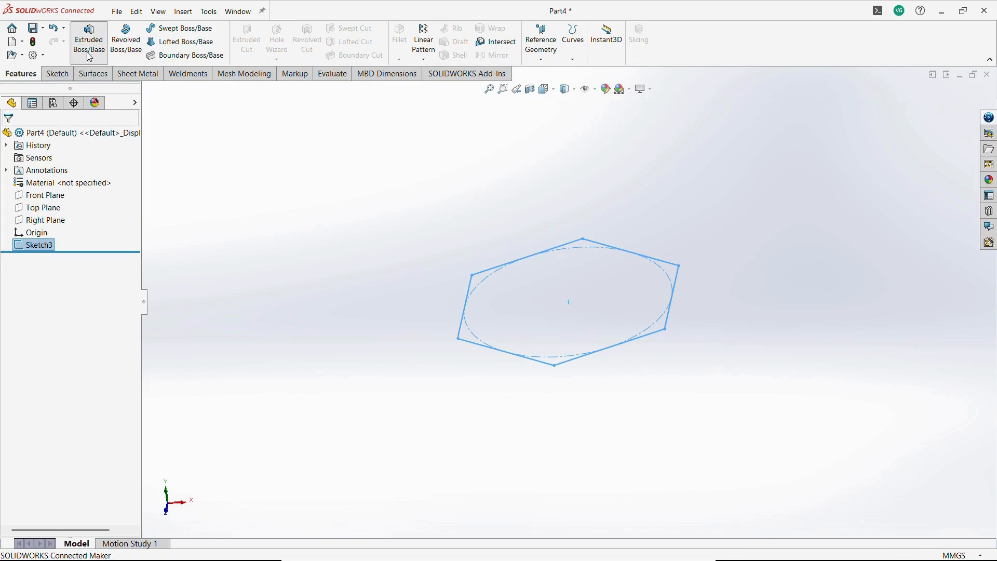
pyautogui.click(10, 136)
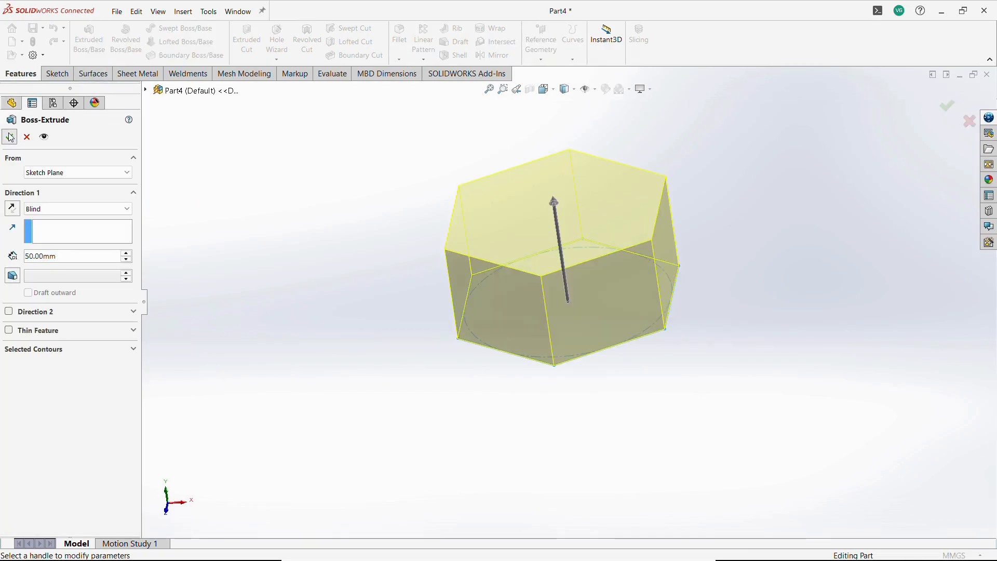
pyautogui.doubleClick(62, 256)
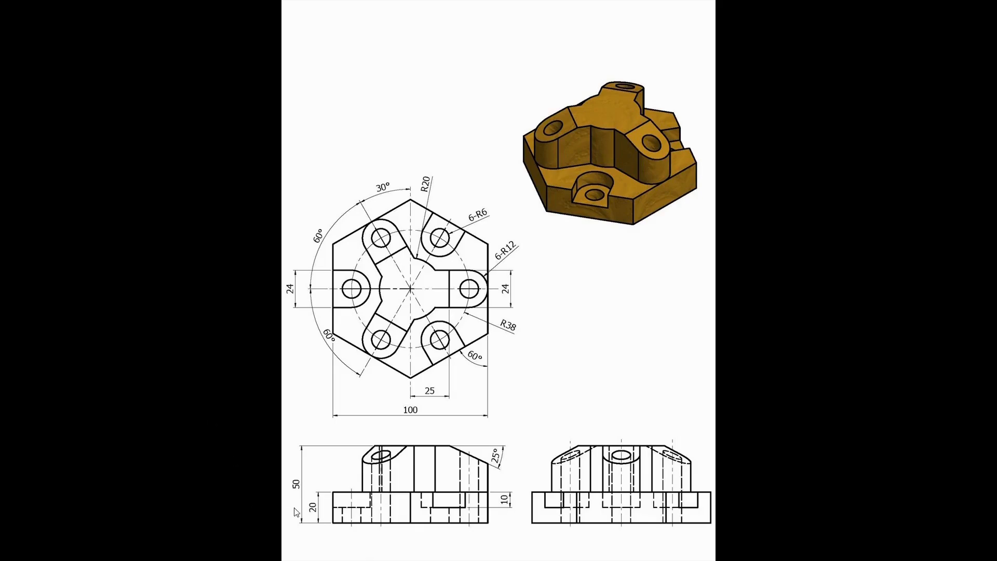
pyautogui.hotkey('alt', 'Tab')
pyautogui.click(10, 137)
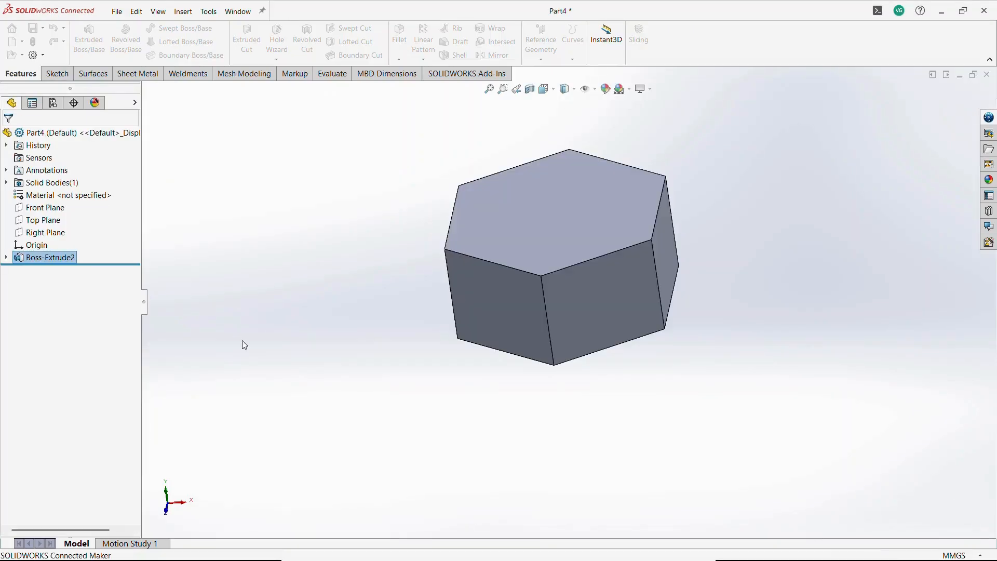
# Start a sketch on the base's top face and draw a circle of about 33 mm radius centered on the origin.
pyautogui.click(632, 192)
pyautogui.click(672, 167)
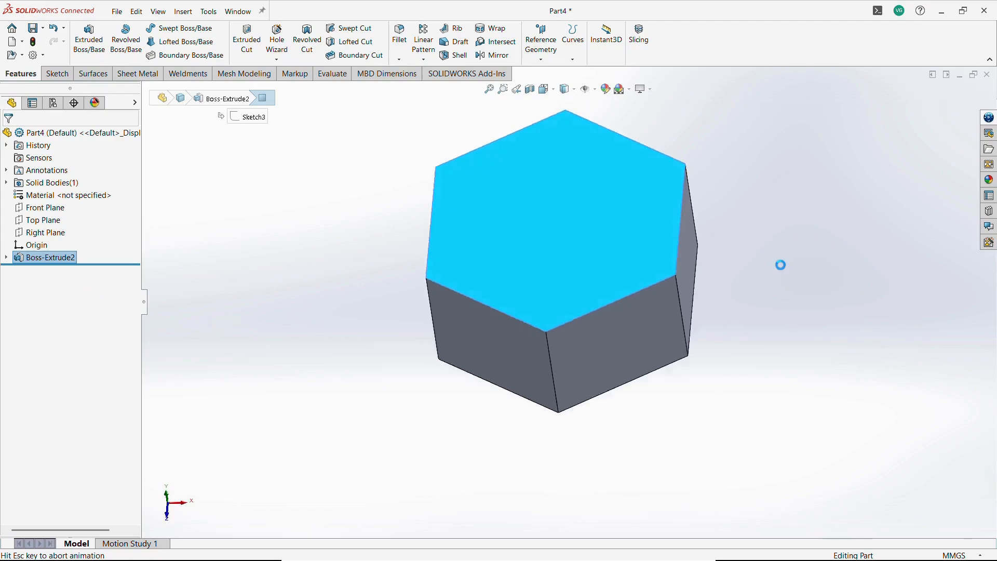
pyautogui.click(165, 29)
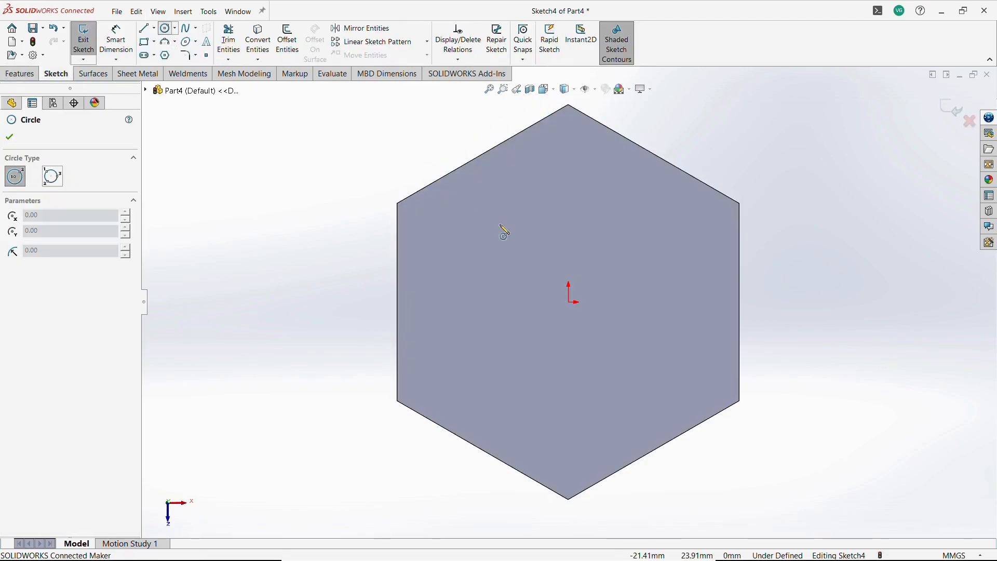
pyautogui.hotkey('alt', 'Tab')
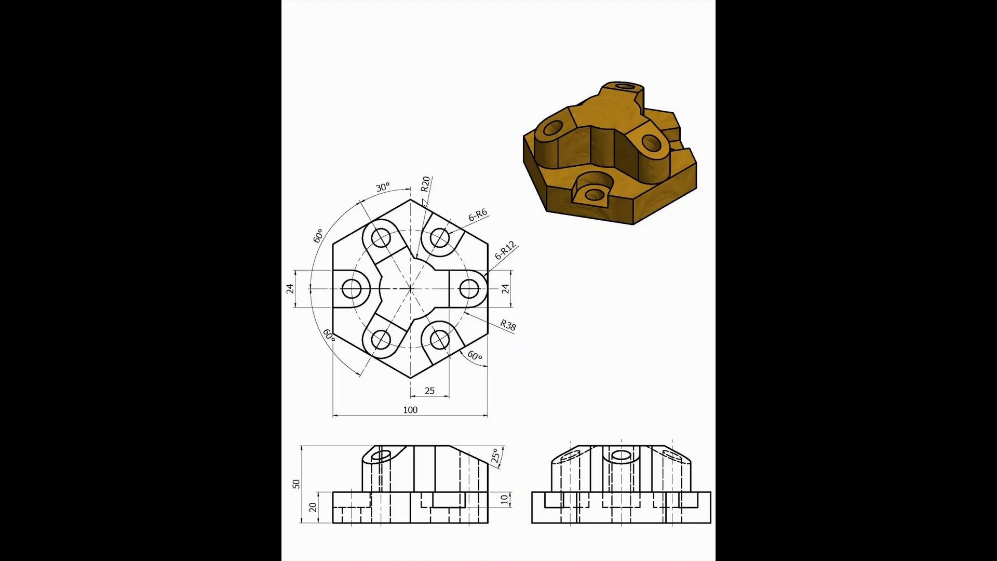
pyautogui.hotkey('alt', 'Tab')
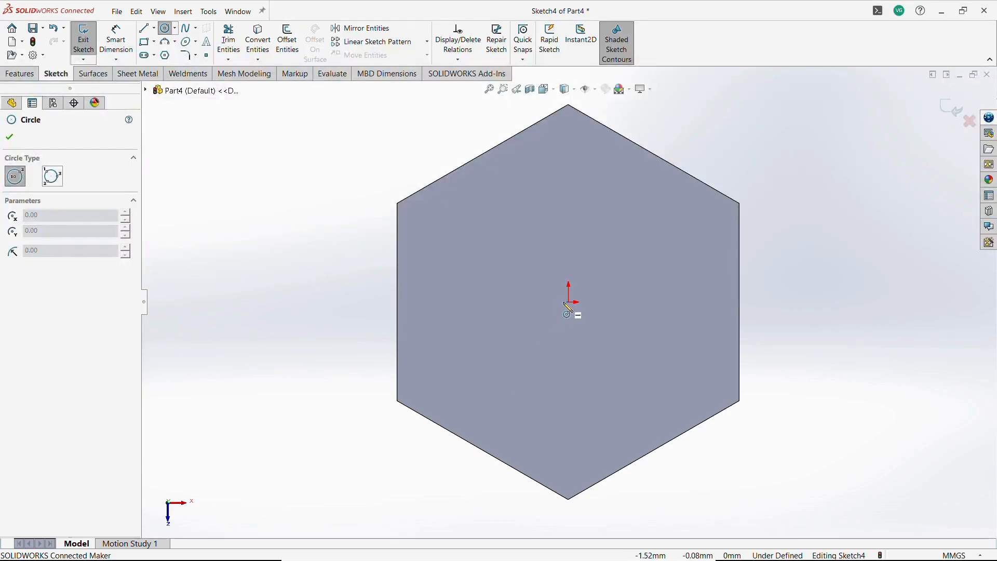
pyautogui.click(568, 301)
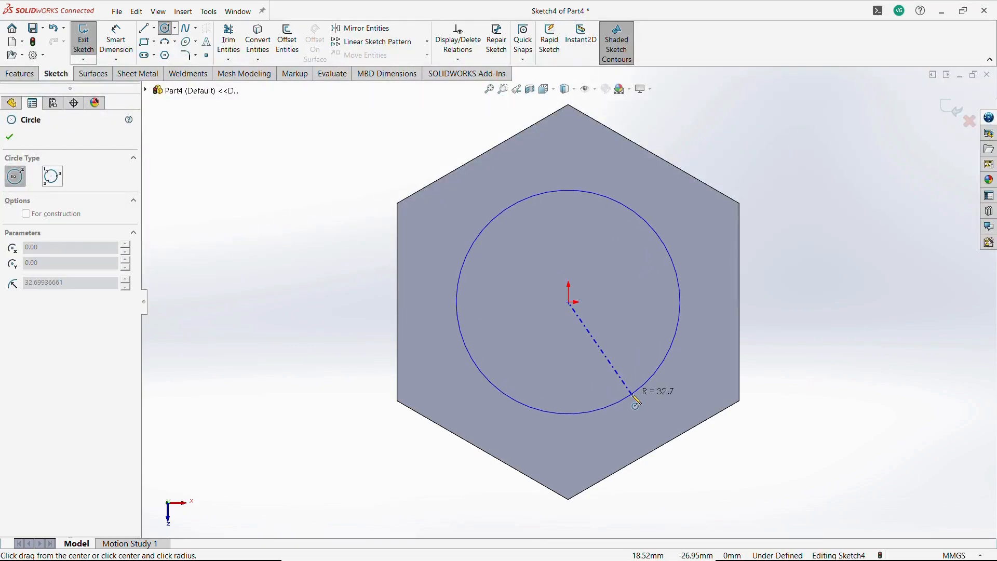
pyautogui.click(636, 399)
pyautogui.press('Escape')
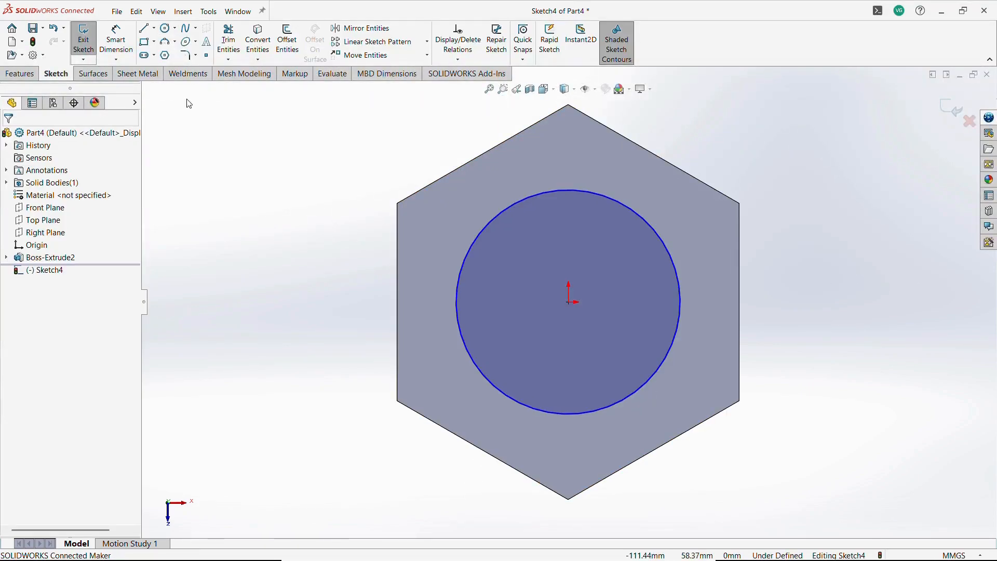
# Set the circle's diameter to 40 mm.
pyautogui.click(116, 40)
pyautogui.click(678, 338)
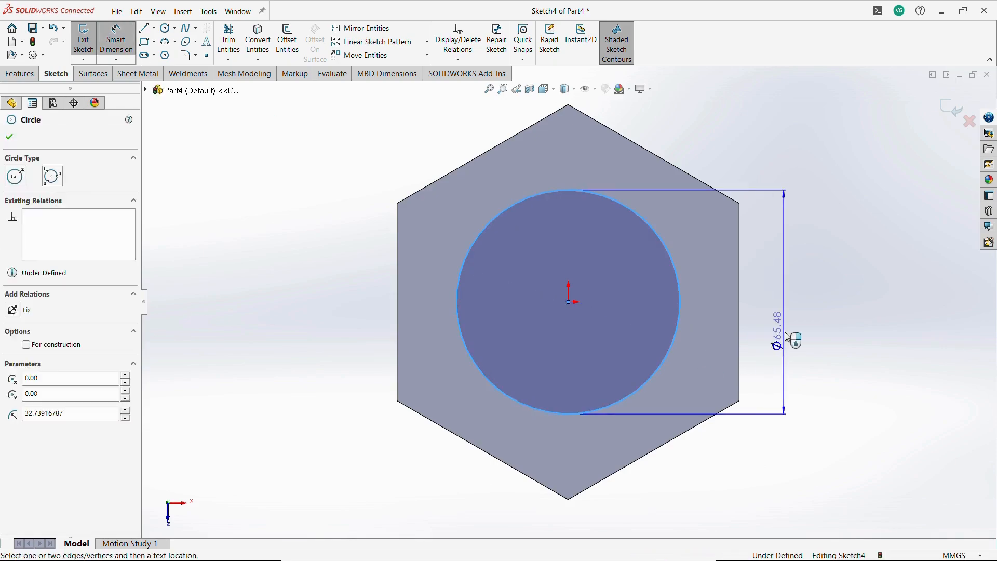
pyautogui.click(788, 337)
pyautogui.write('40')
pyautogui.press('Return')
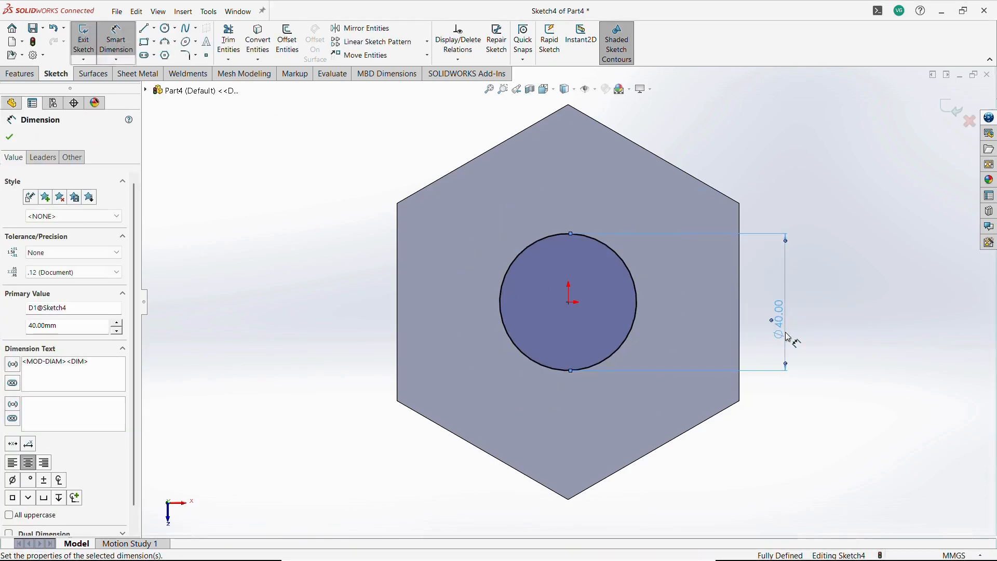
pyautogui.press('Escape')
pyautogui.press('Escape')
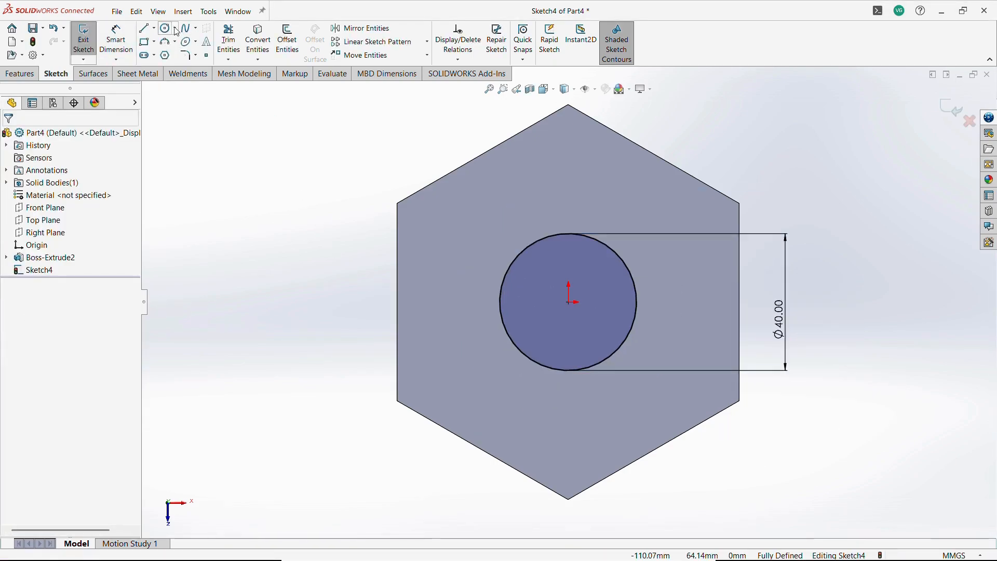
pyautogui.hotkey('alt', 'Tab')
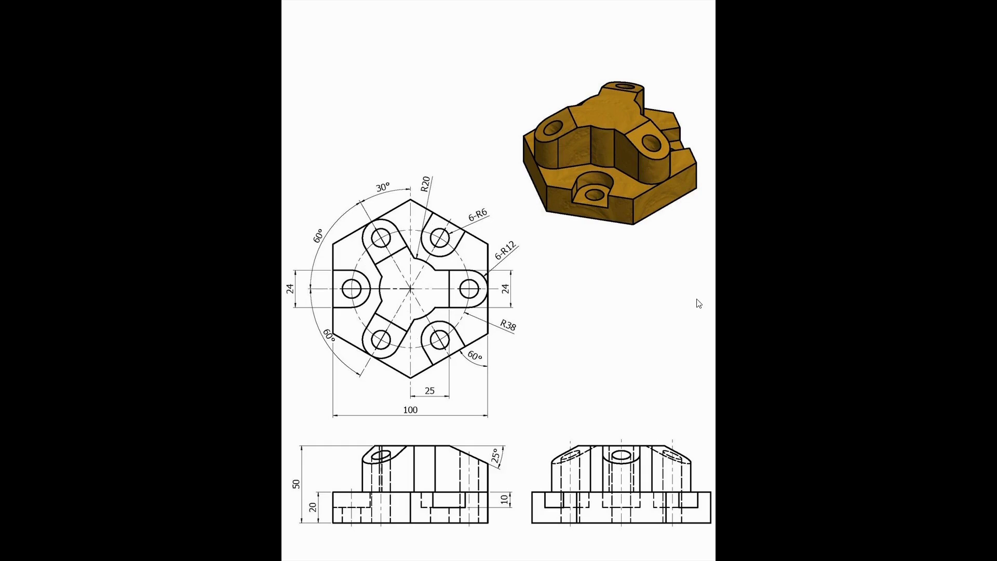
pyautogui.hotkey('alt', 'Tab')
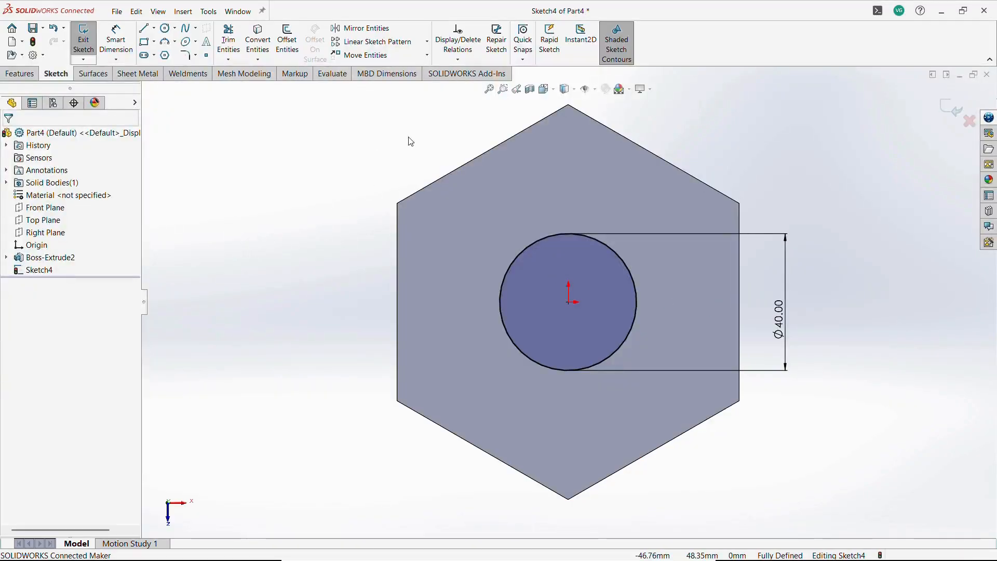
pyautogui.click(154, 29)
pyautogui.click(158, 38)
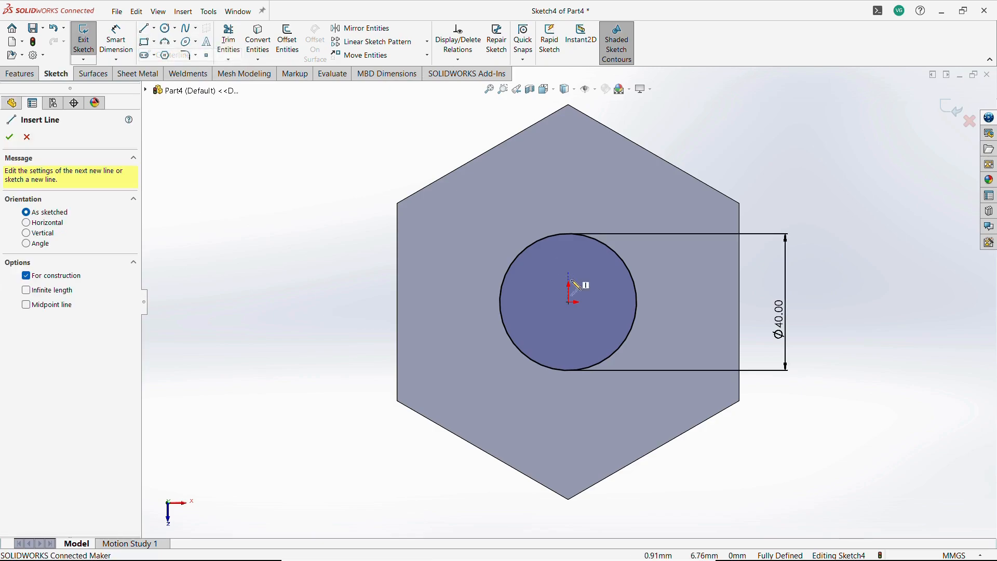
pyautogui.press('Escape')
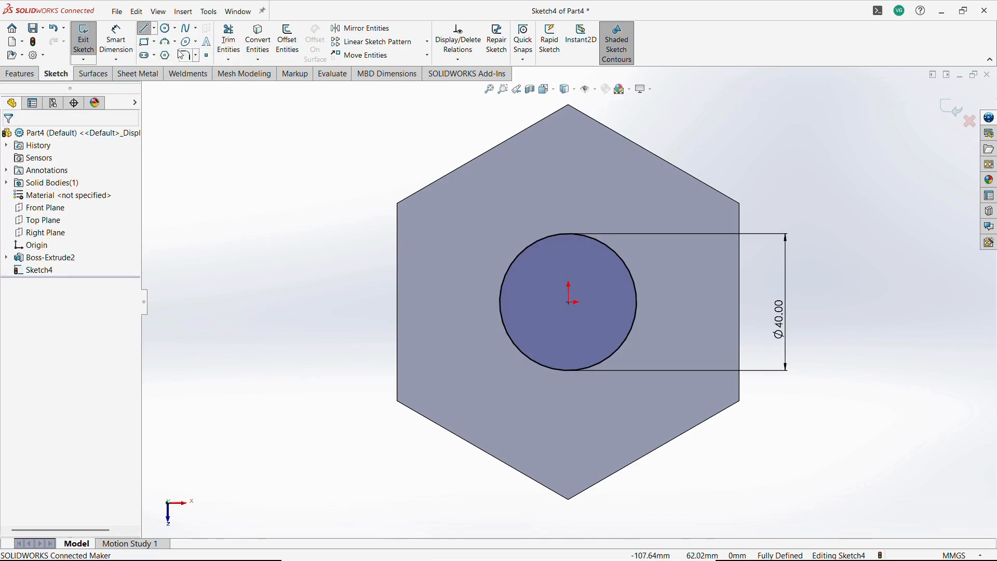
# Draw a centerline from the origin perpendicular to the hexagon's upper-left edge.
pyautogui.click(154, 29)
pyautogui.click(165, 54)
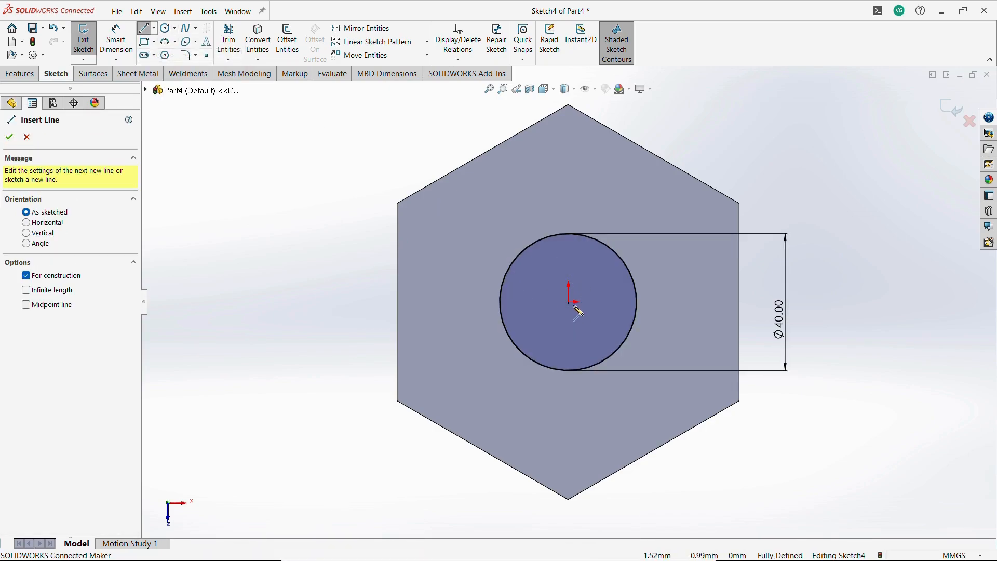
pyautogui.click(569, 302)
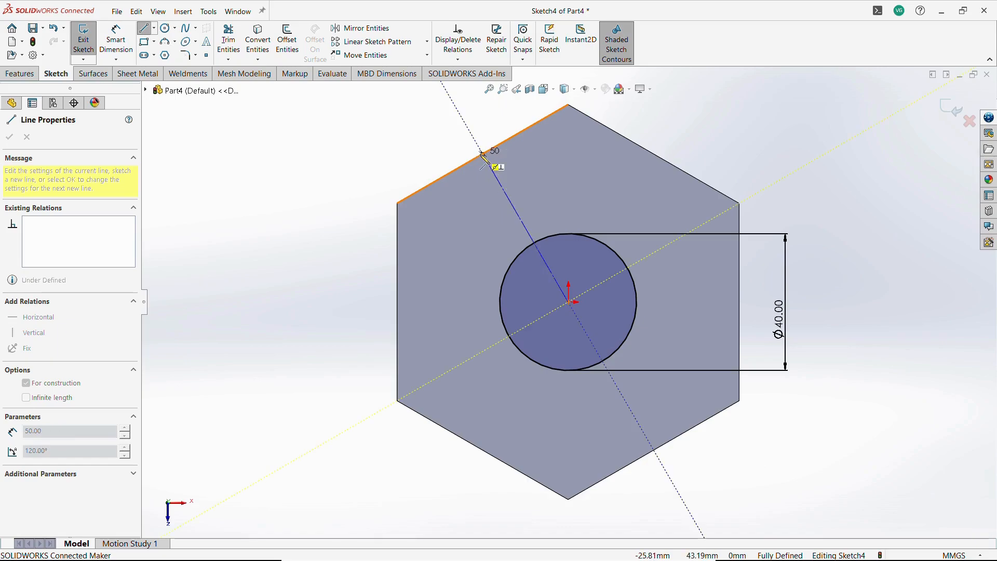
pyautogui.click(483, 155)
pyautogui.press('Escape')
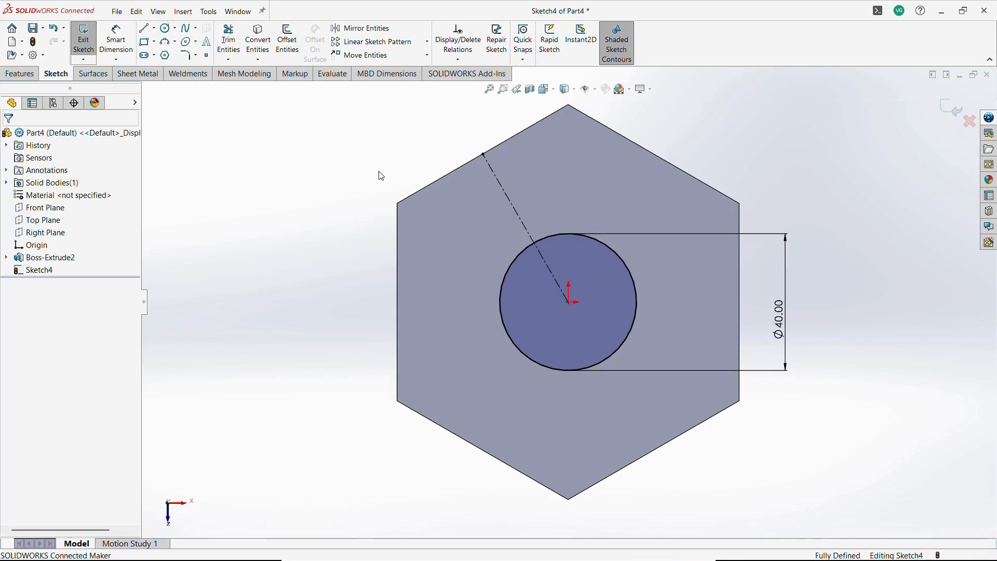
# Draw two lines on either side of the centerline, running from beyond the upper-left edge into the circle.
pyautogui.click(146, 28)
pyautogui.click(447, 160)
pyautogui.click(536, 302)
pyautogui.press('Escape')
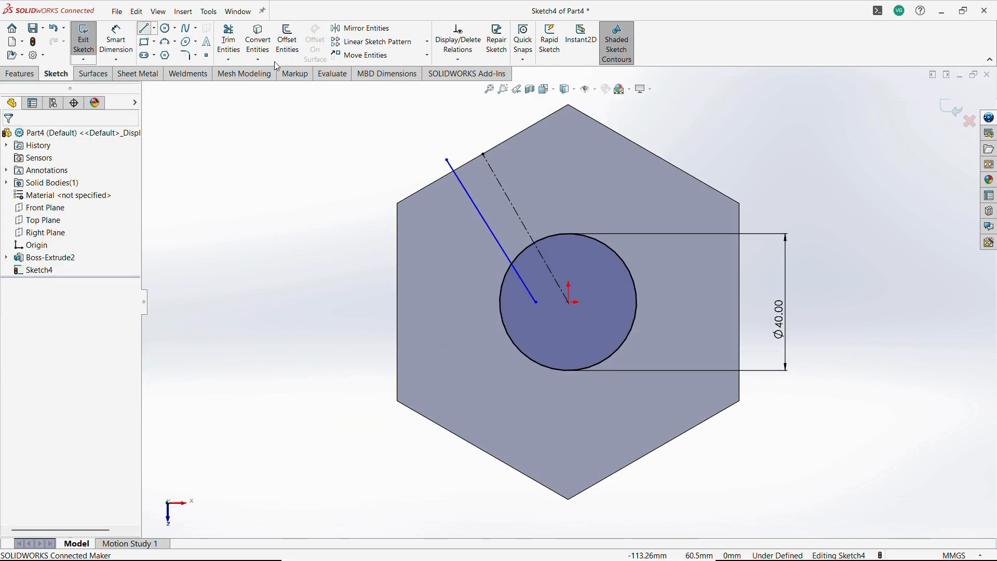
pyautogui.click(146, 28)
pyautogui.click(511, 122)
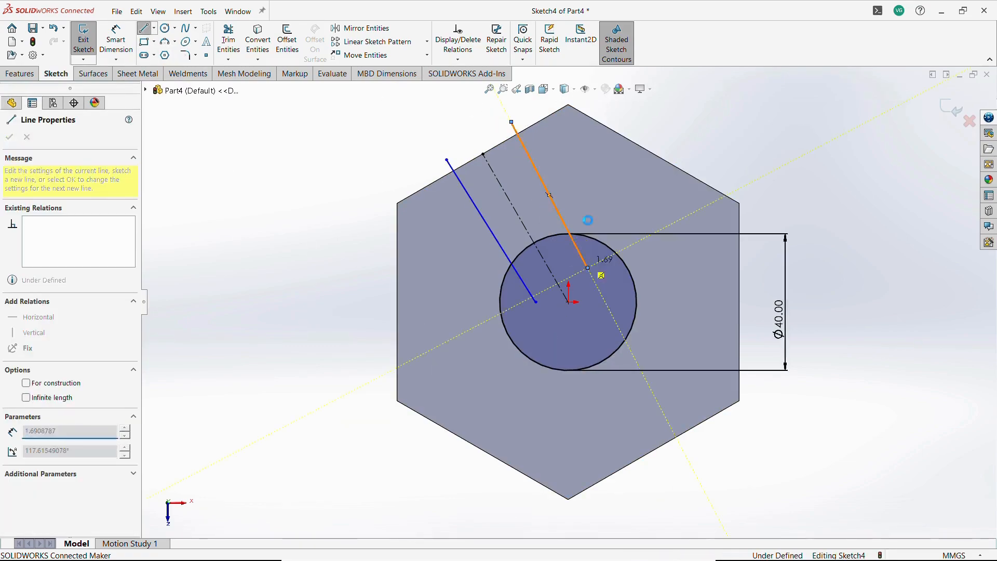
pyautogui.press('Escape')
# Make the two lines symmetric about the centerline.
pyautogui.click(485, 225)
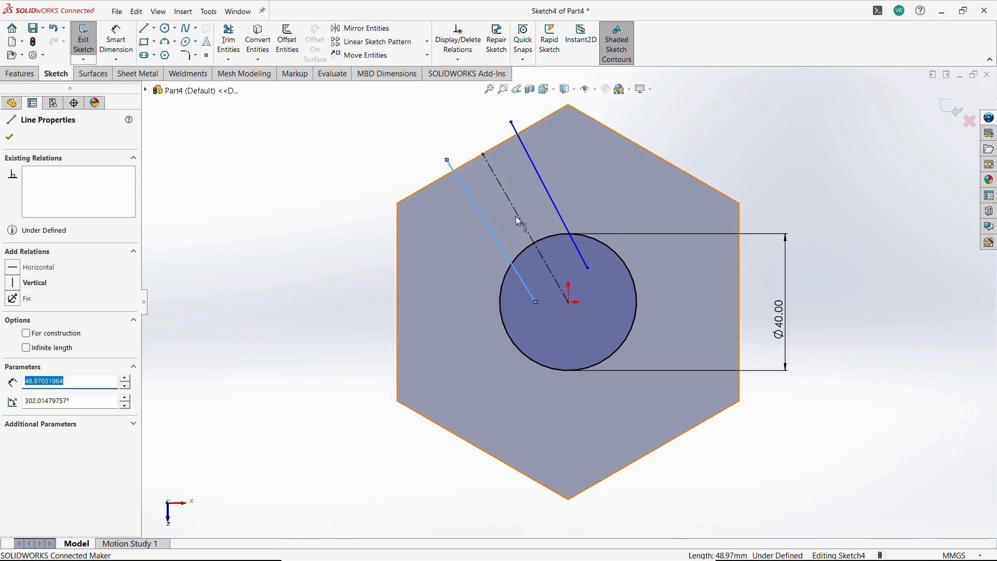
pyautogui.keyDown('ctrl'); pyautogui.click(518, 217); pyautogui.keyUp('ctrl')
pyautogui.keyDown('ctrl'); pyautogui.click(559, 208); pyautogui.keyUp('ctrl')
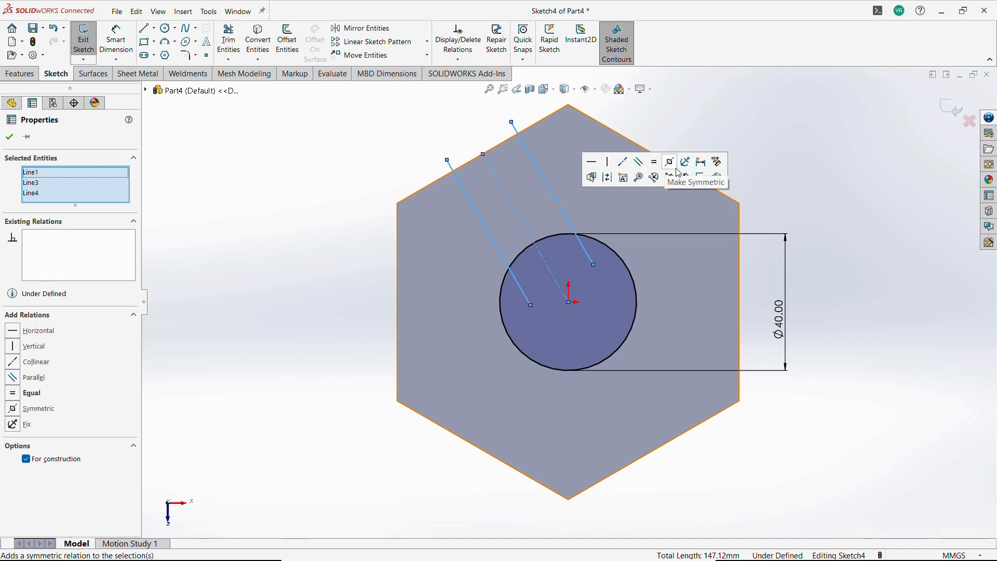
pyautogui.click(753, 120)
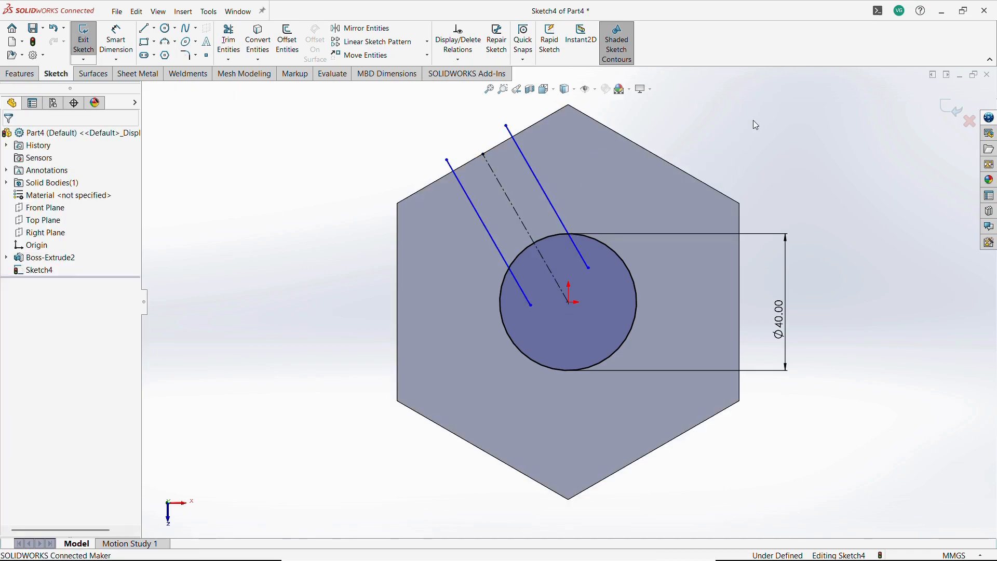
# Dimension the distance between the two lines as 24 mm, as given in the reference drawing.
pyautogui.click(117, 40)
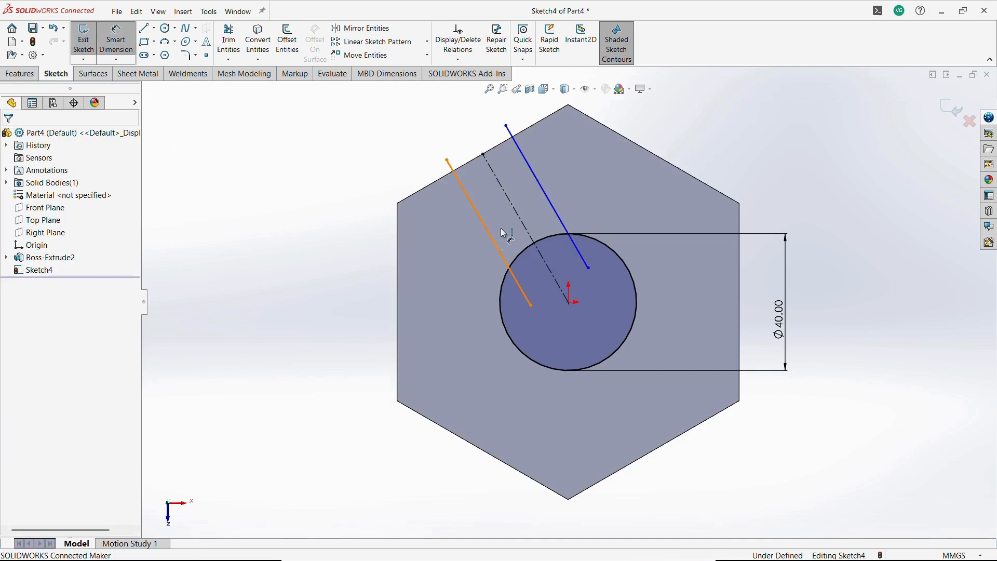
pyautogui.click(493, 237)
pyautogui.click(551, 206)
pyautogui.click(470, 148)
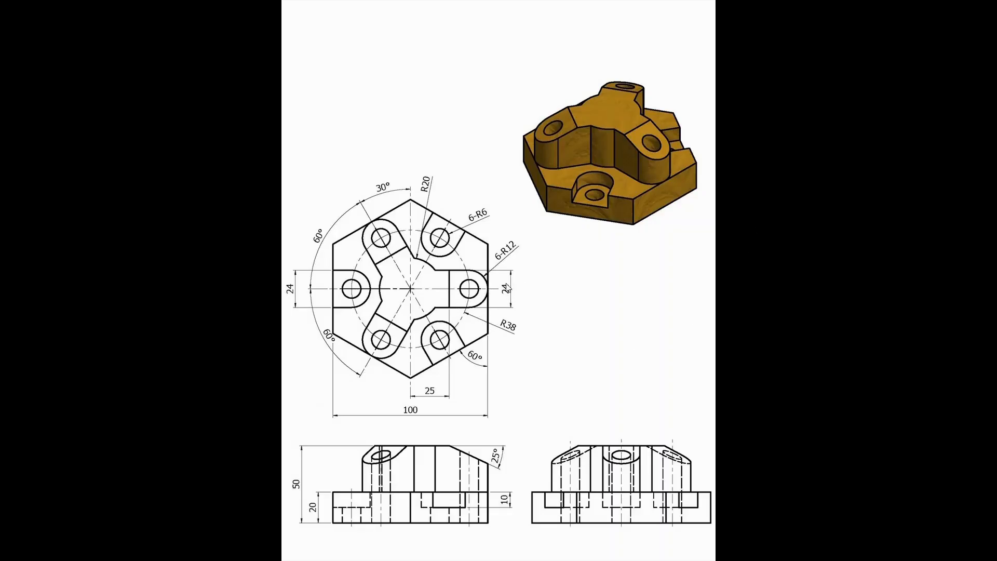
pyautogui.hotkey('alt', 'Tab')
pyautogui.write('24')
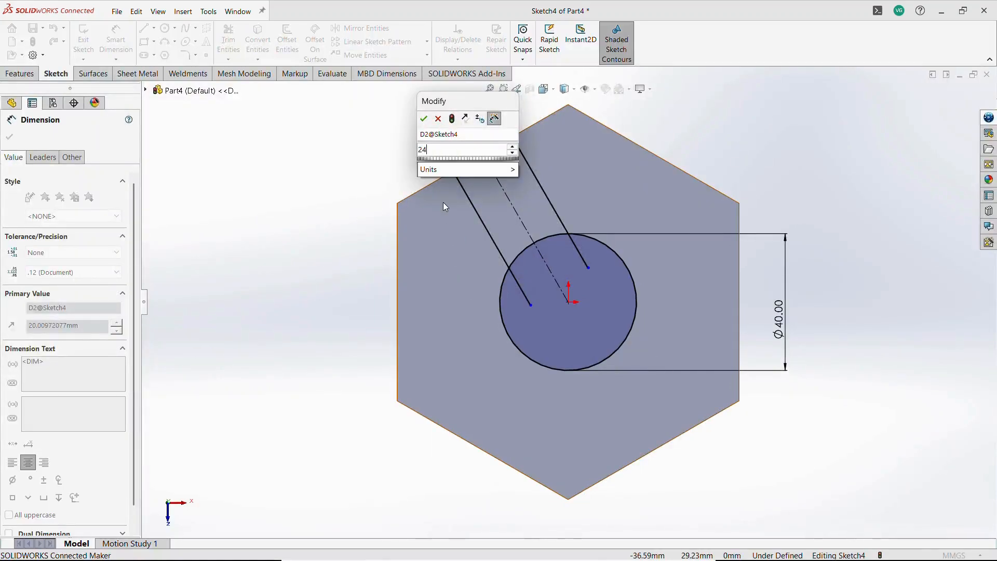
pyautogui.press('Return')
pyautogui.click(722, 158)
# Draw a three-point arc across the centerline between the two lines near the hexagon's upper-left edge.
pyautogui.scroll(3, 722, 158)
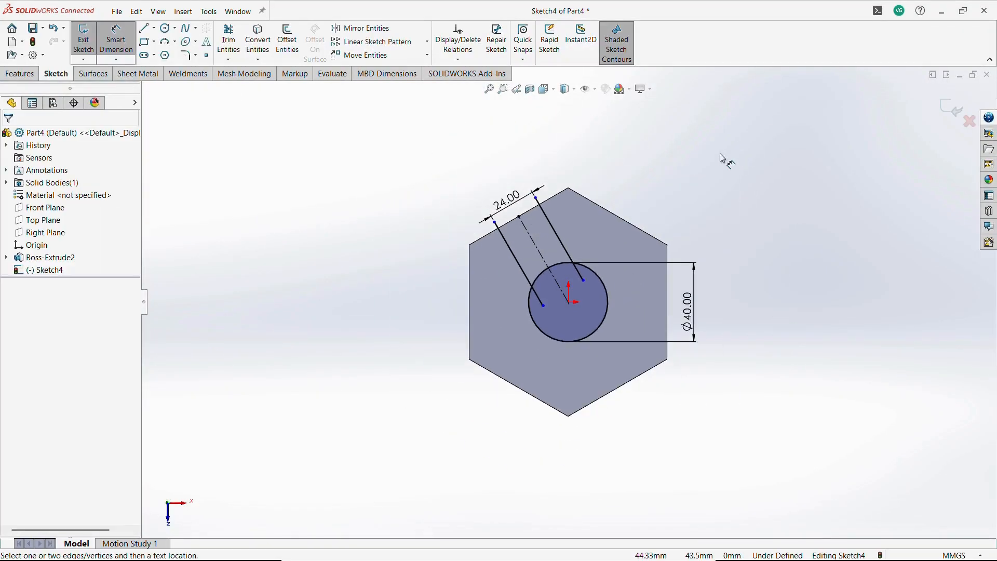
pyautogui.scroll(-3, 722, 158)
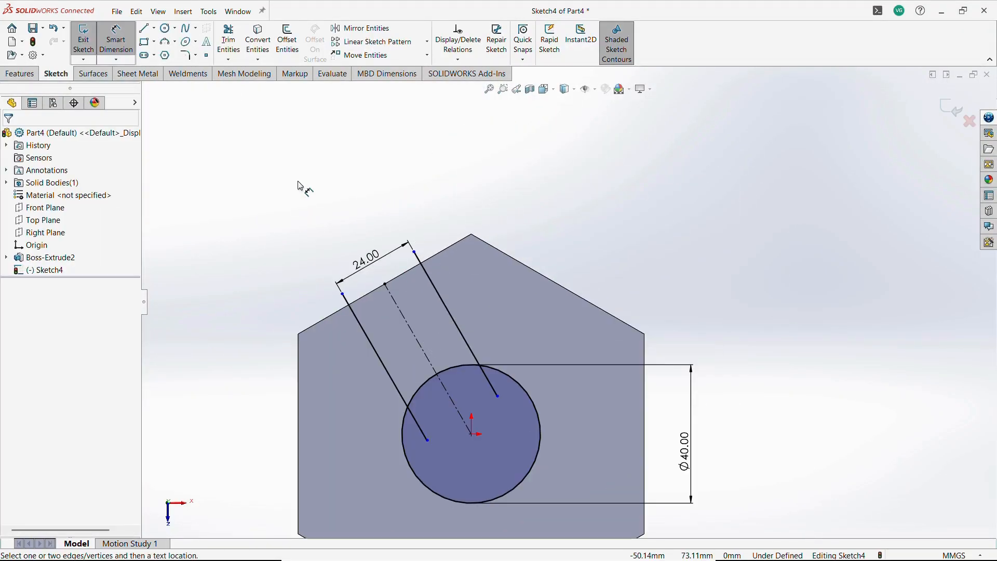
pyautogui.click(165, 41)
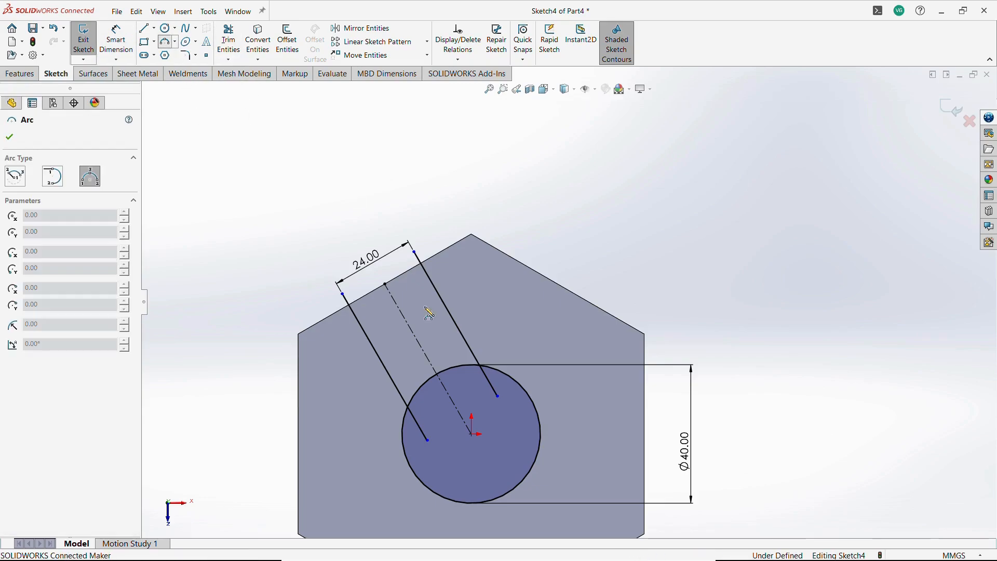
pyautogui.click(379, 330)
pyautogui.click(434, 303)
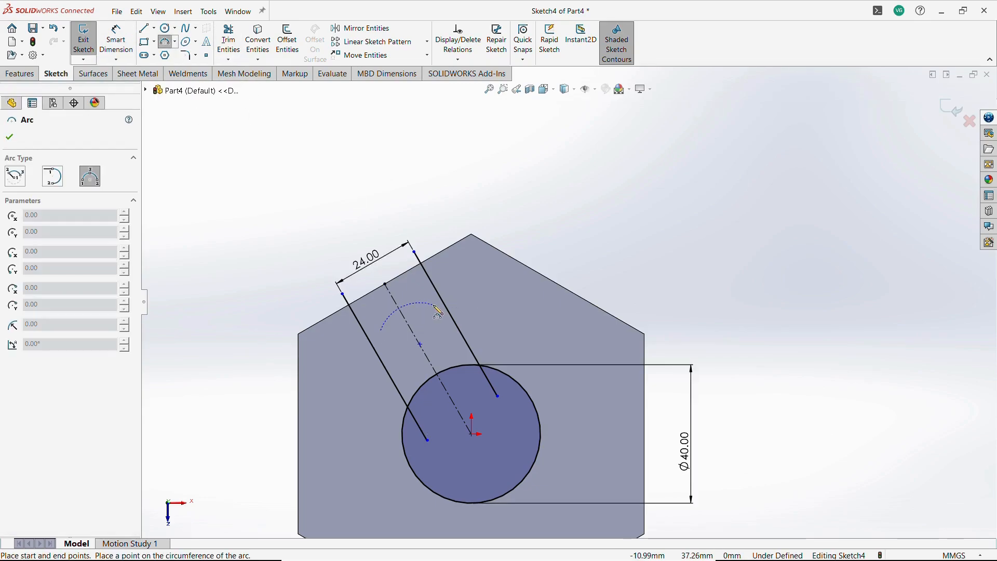
pyautogui.click(402, 295)
pyautogui.press('Escape')
# Add relations making the arc tangent to both lines so it closes the slot's outer end.
pyautogui.click(402, 285)
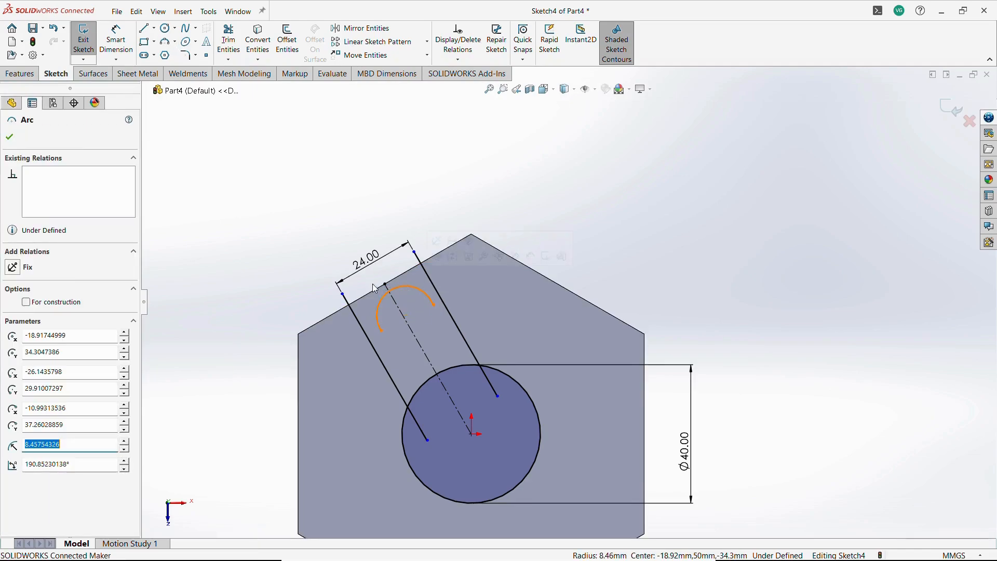
pyautogui.click(373, 289)
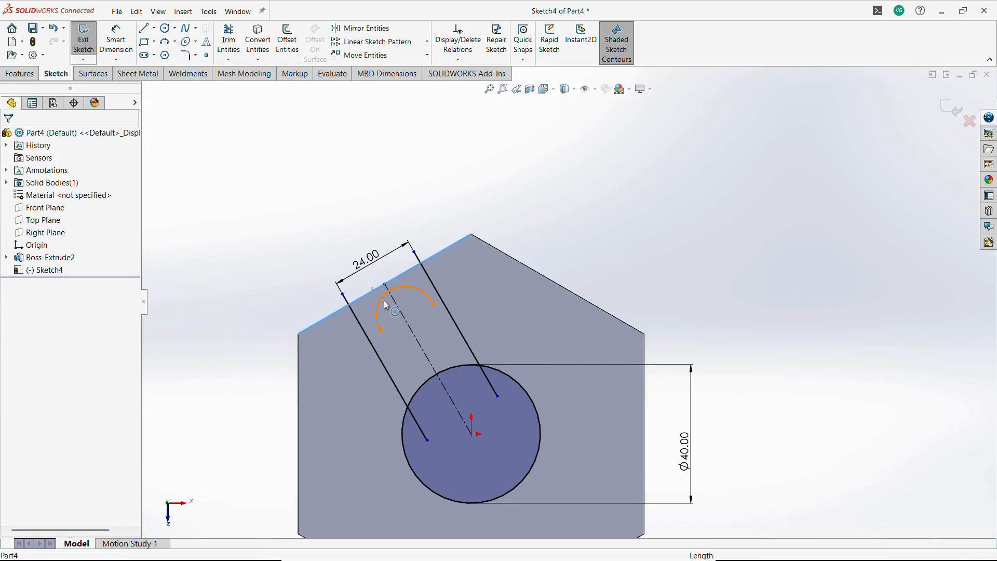
pyautogui.keyDown('ctrl'); pyautogui.click(386, 305); pyautogui.keyUp('ctrl')
pyautogui.click(447, 260)
pyautogui.click(552, 174)
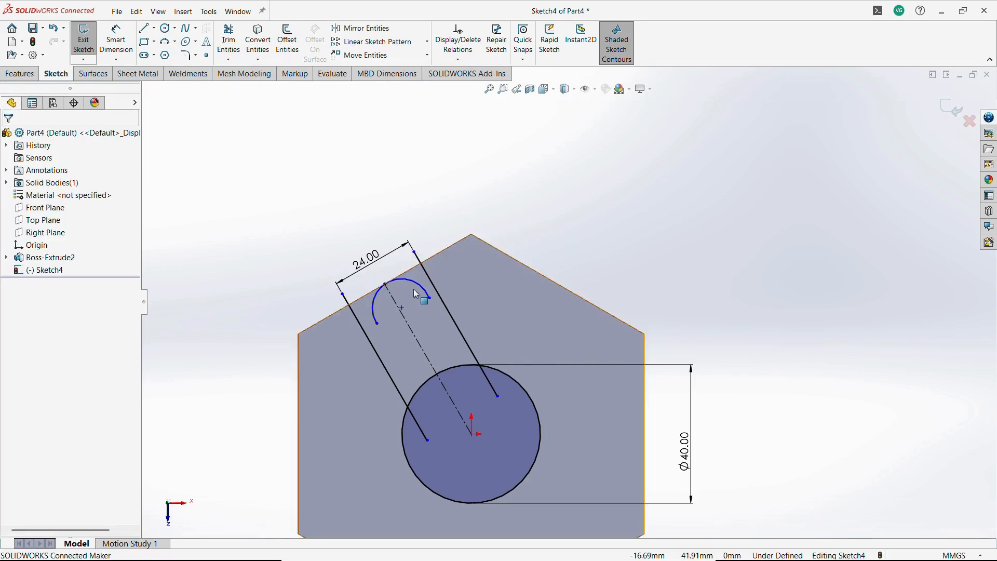
pyautogui.click(370, 313)
pyautogui.click(365, 333)
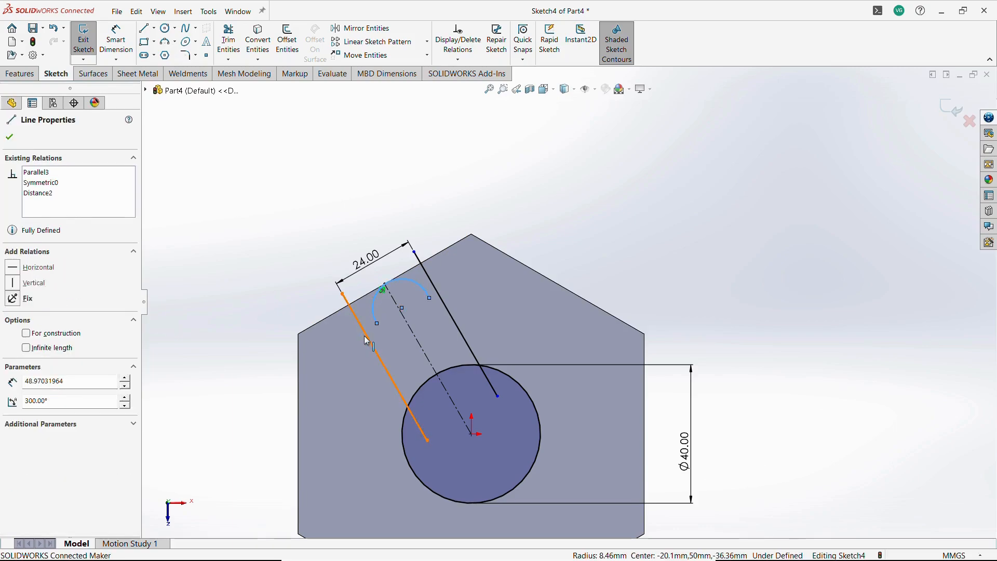
pyautogui.keyDown('ctrl'); pyautogui.click(375, 301); pyautogui.keyUp('ctrl')
pyautogui.click(397, 289)
pyautogui.click(574, 184)
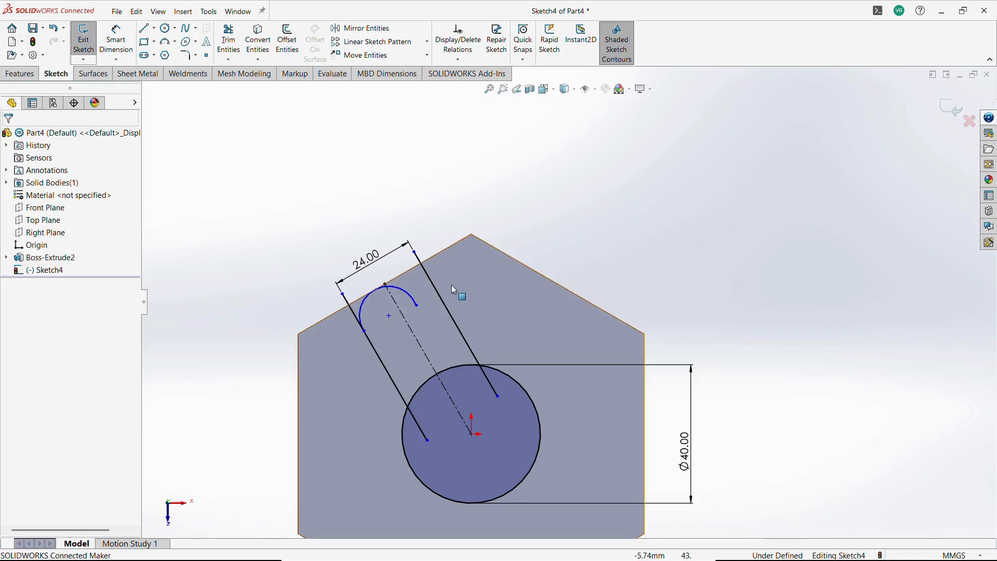
pyautogui.click(414, 298)
pyautogui.keyDown('ctrl'); pyautogui.click(434, 289); pyautogui.keyUp('ctrl')
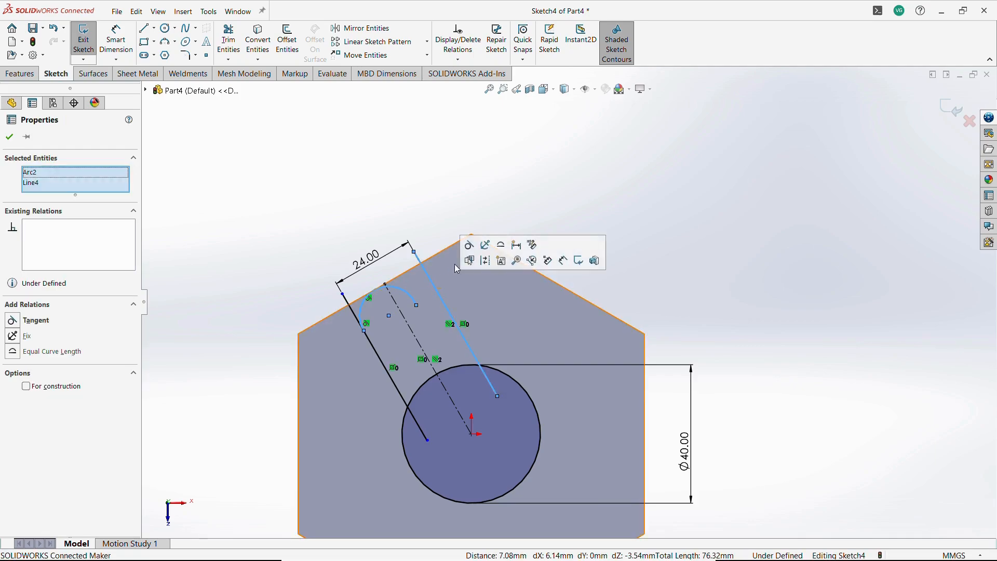
pyautogui.click(470, 246)
pyautogui.click(490, 160)
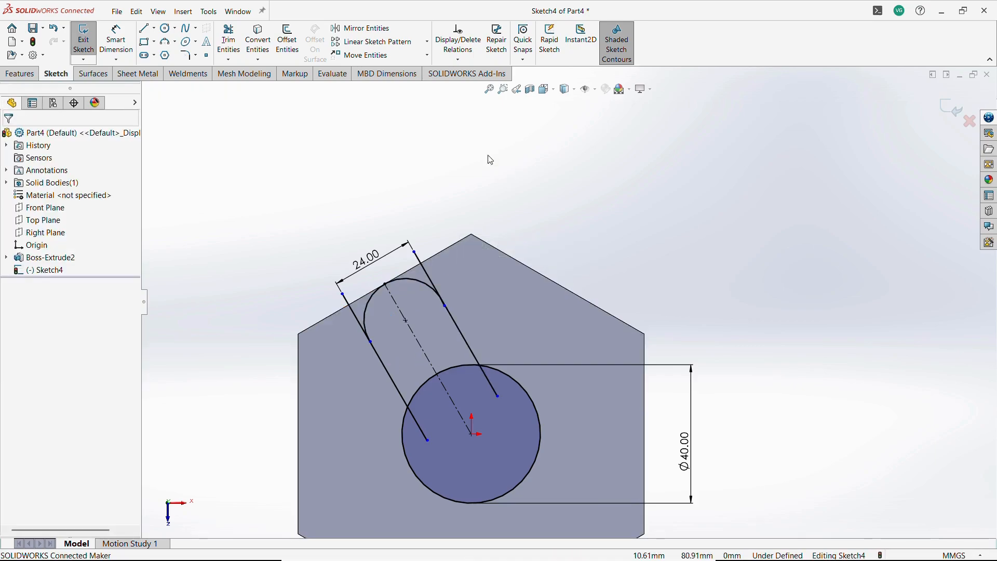
# Trim the line portions extending beyond the arc with the Trim tool.
pyautogui.click(232, 48)
pyautogui.click(352, 310)
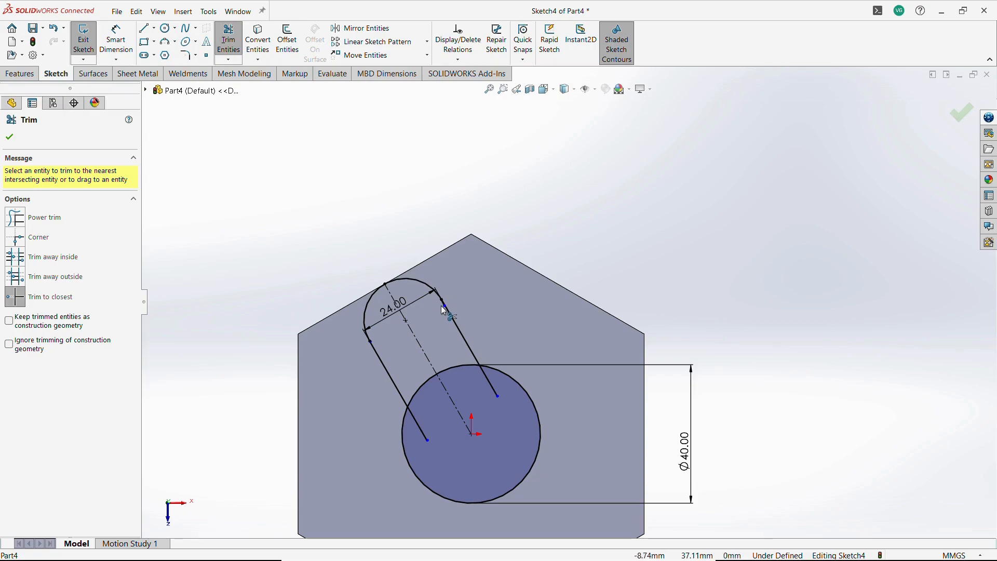
pyautogui.scroll(-8, 387, 345)
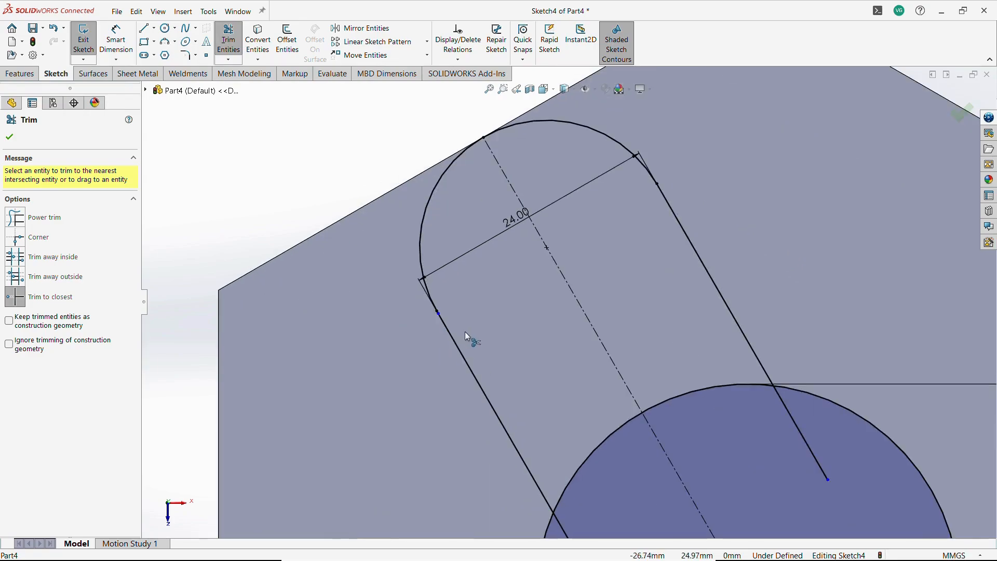
pyautogui.scroll(-6, 469, 310)
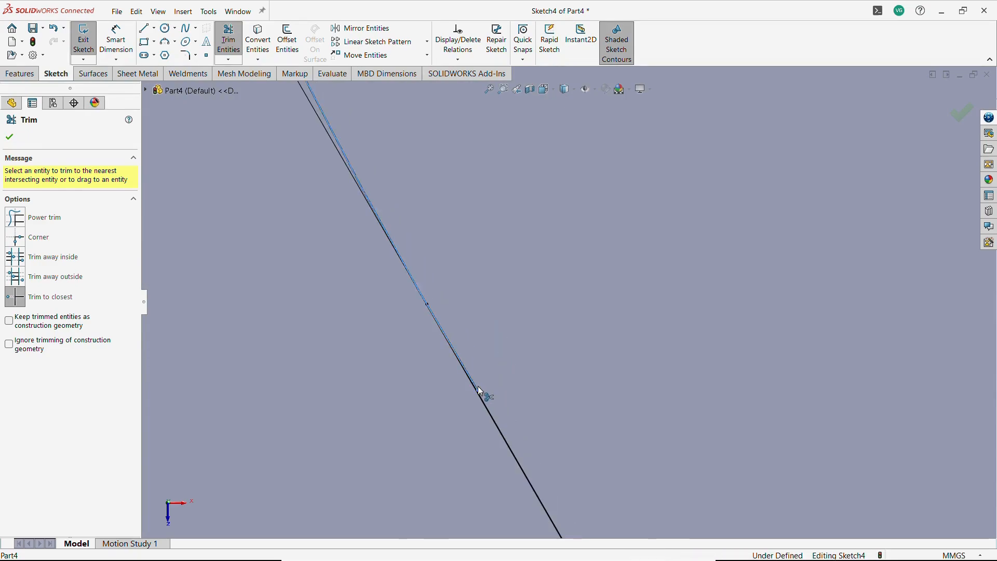
pyautogui.scroll(2, 648, 393)
pyautogui.scroll(8, 648, 388)
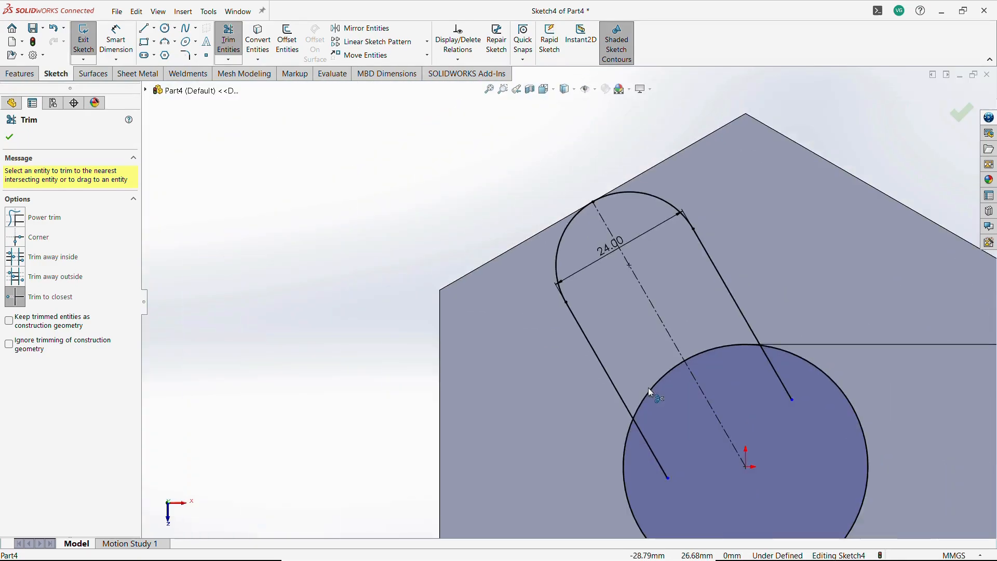
pyautogui.scroll(-5, 709, 324)
pyautogui.press('Escape')
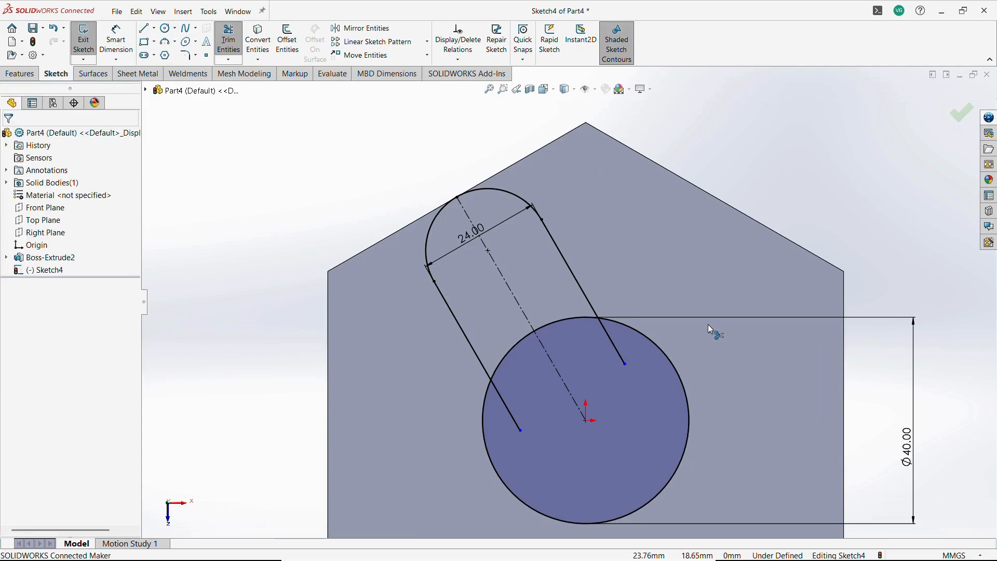
# Create a circular sketch pattern of the slot's lines and arc with 3 equally spaced instances, dimensioning the radius.
pyautogui.scroll(6, 618, 364)
pyautogui.scroll(-2, 620, 365)
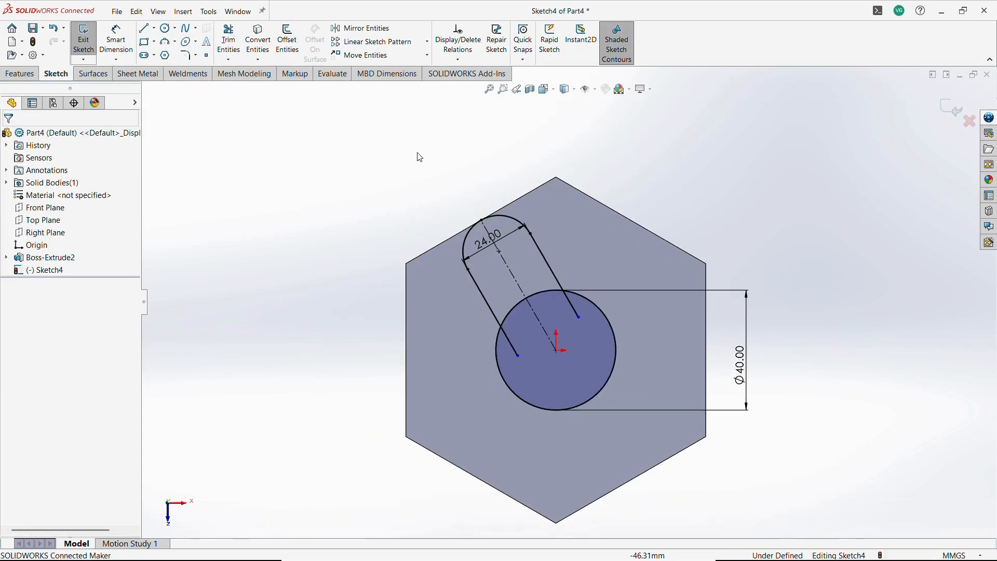
pyautogui.click(427, 42)
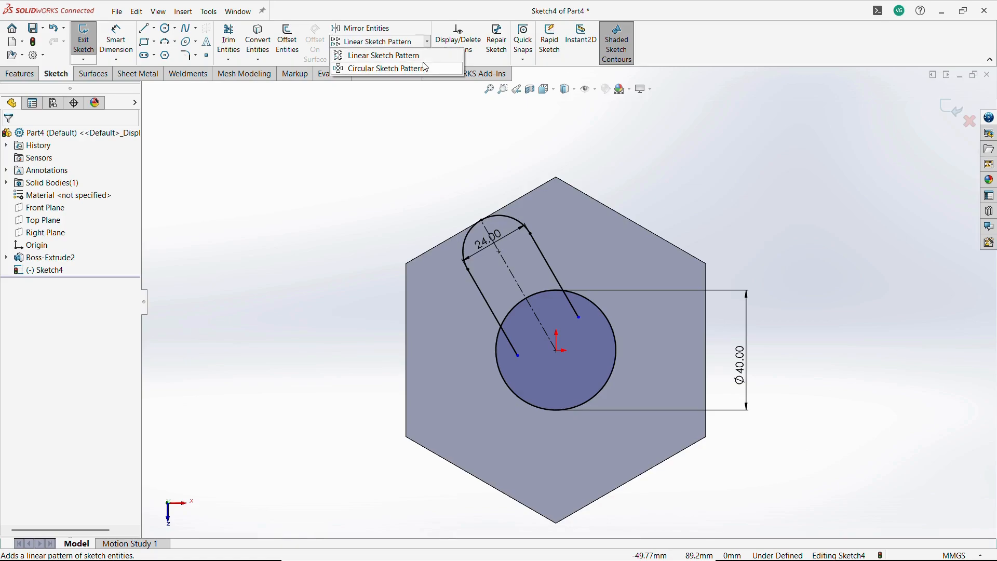
pyautogui.moveTo(432, 168); pyautogui.dragTo(590, 363)
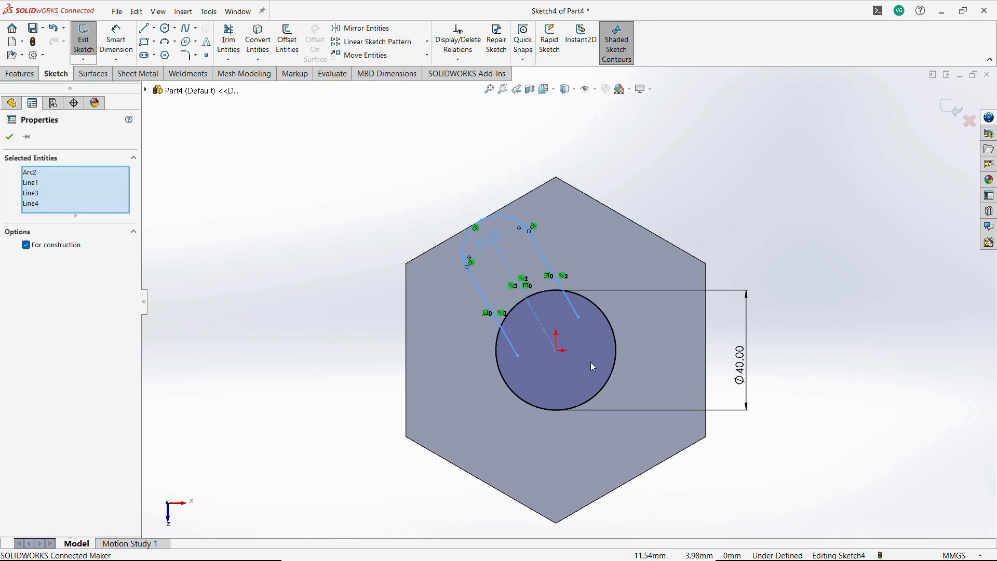
pyautogui.click(428, 46)
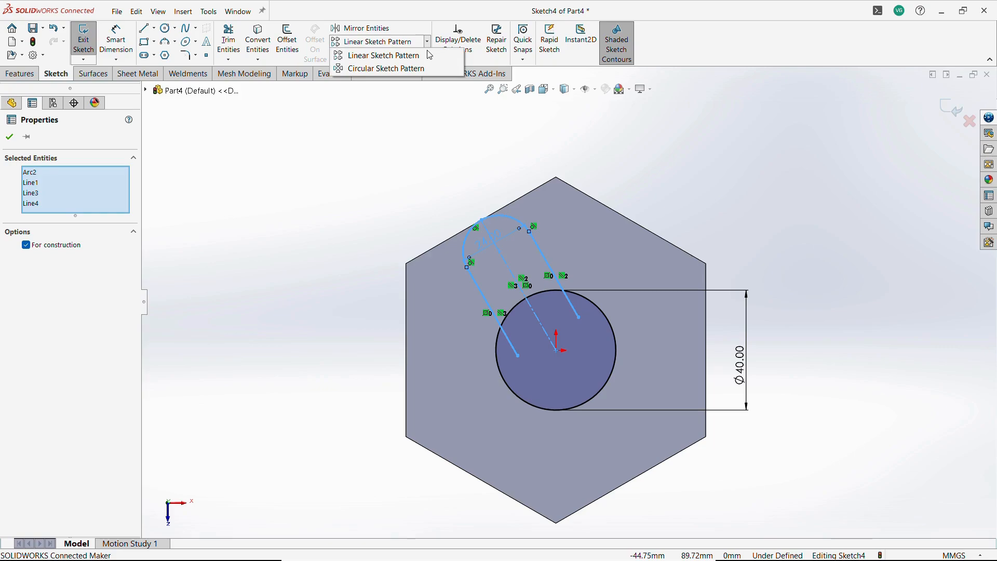
pyautogui.click(379, 69)
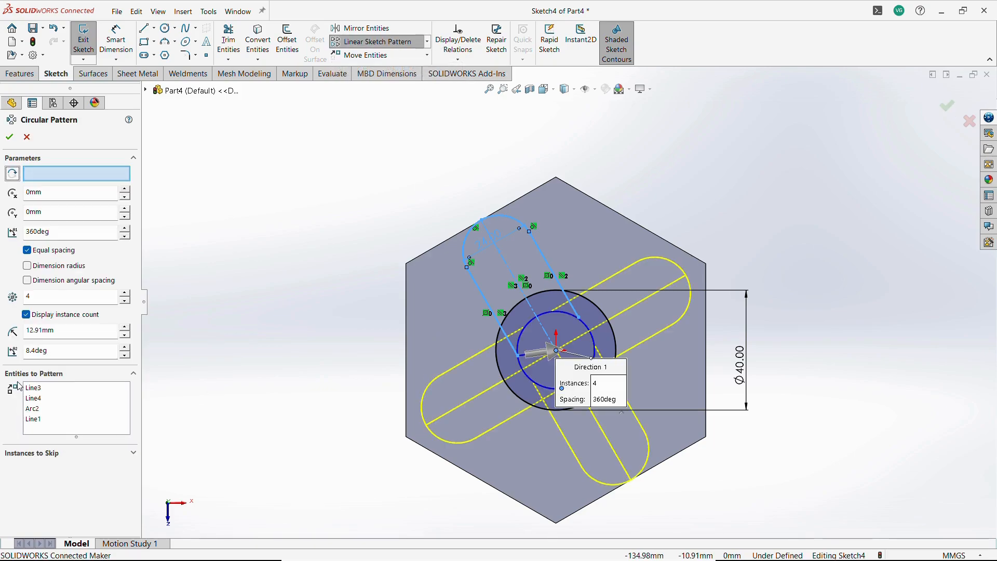
pyautogui.click(125, 302)
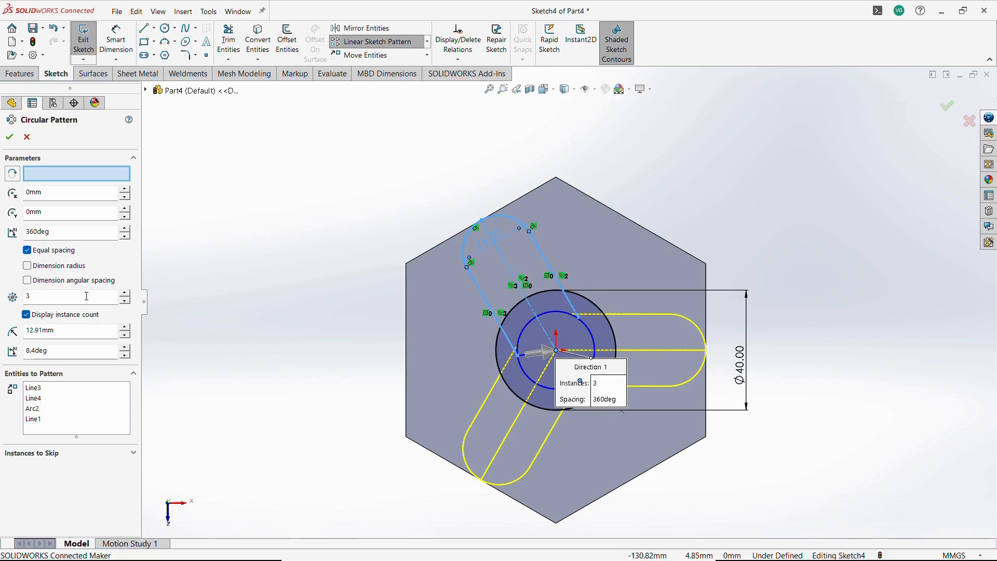
pyautogui.click(67, 270)
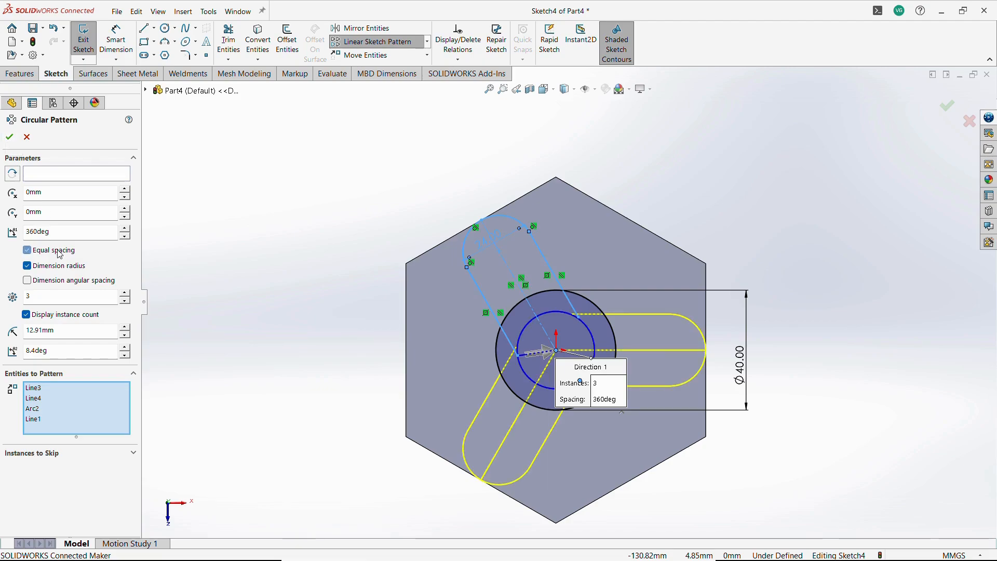
pyautogui.click(11, 135)
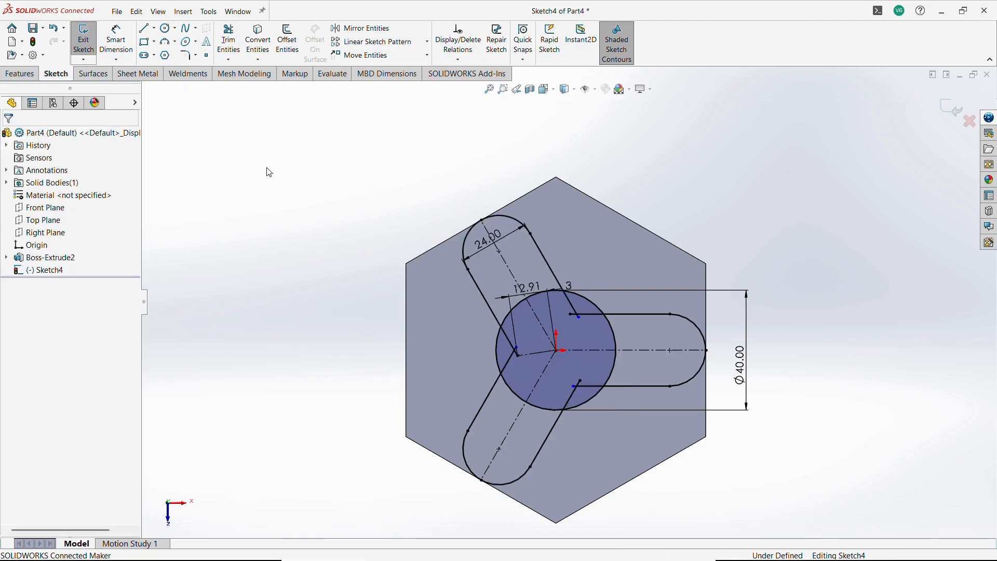
# Trim the slot line ends lying inside the 40 mm circle.
pyautogui.scroll(-3, 719, 405)
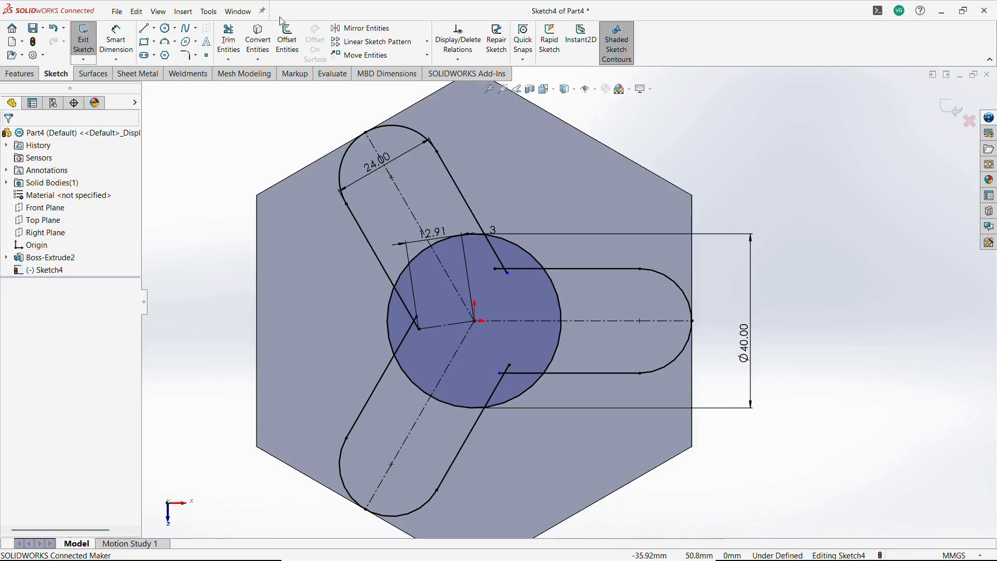
pyautogui.click(228, 41)
pyautogui.click(410, 314)
pyautogui.click(411, 327)
pyautogui.click(415, 324)
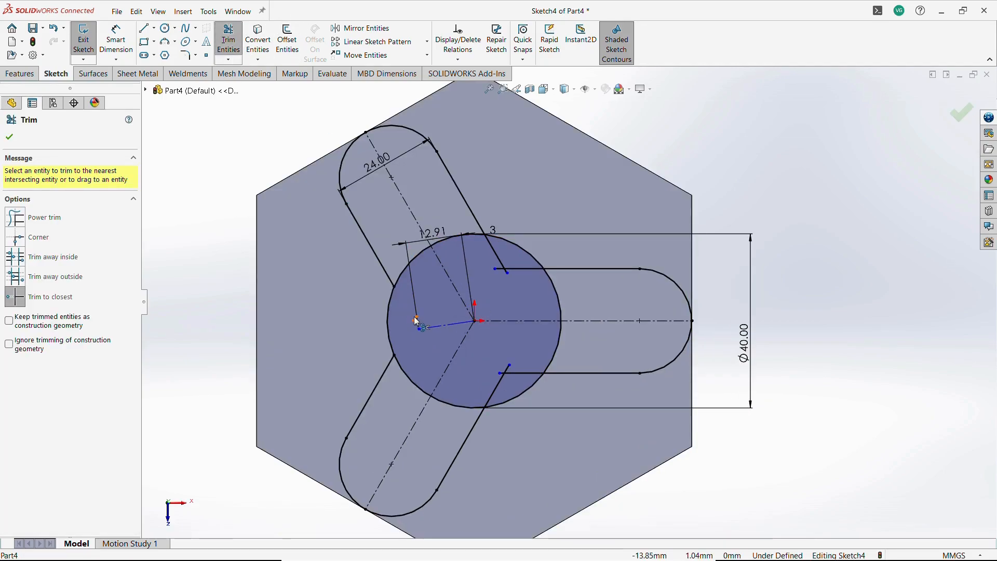
pyautogui.click(500, 270)
pyautogui.click(505, 271)
pyautogui.click(503, 267)
pyautogui.click(511, 269)
pyautogui.click(513, 371)
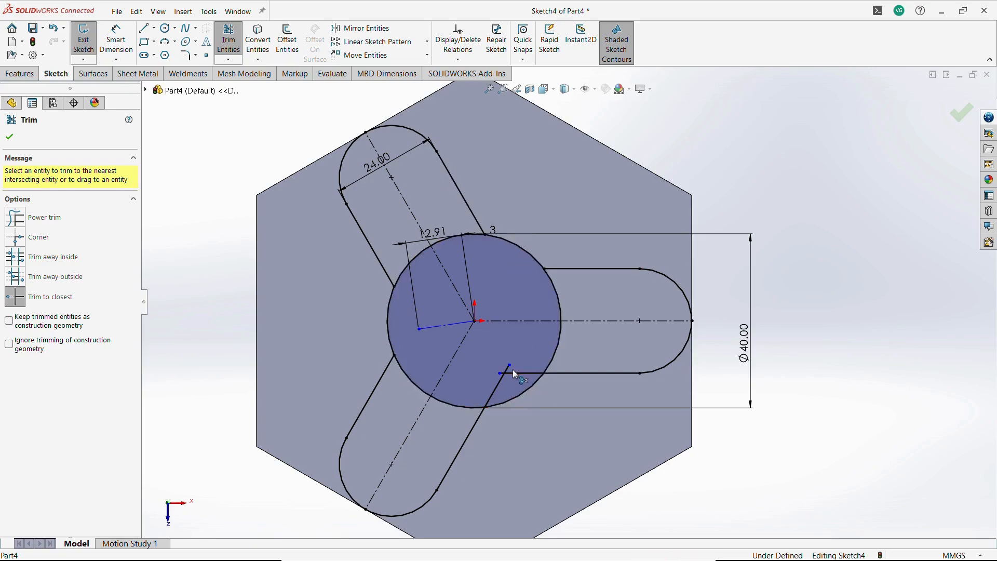
pyautogui.click(506, 367)
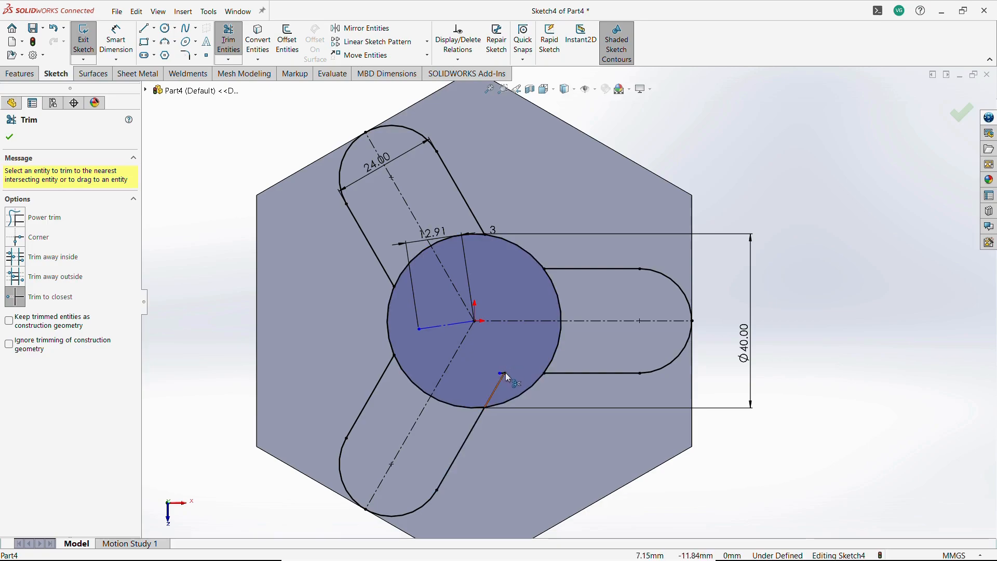
pyautogui.click(503, 373)
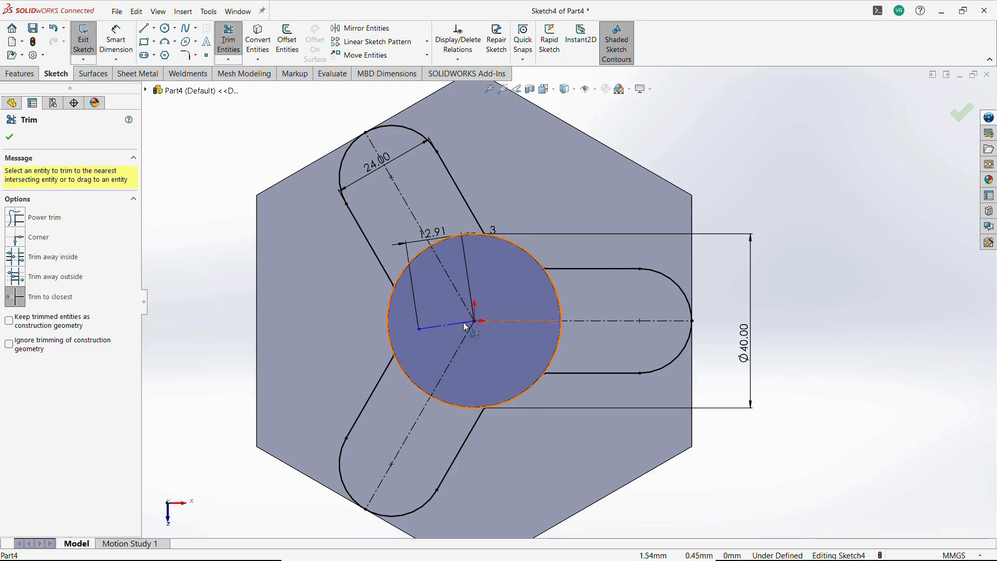
# Trim the circle arcs inside each of the three slots to merge them into one outline.
pyautogui.click(413, 262)
pyautogui.click(449, 238)
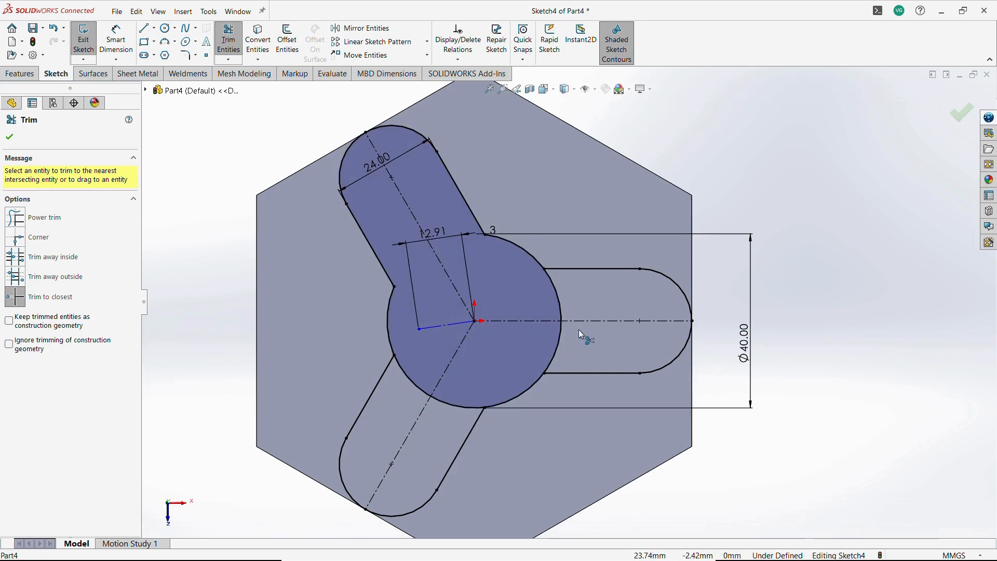
pyautogui.click(560, 305)
pyautogui.click(558, 338)
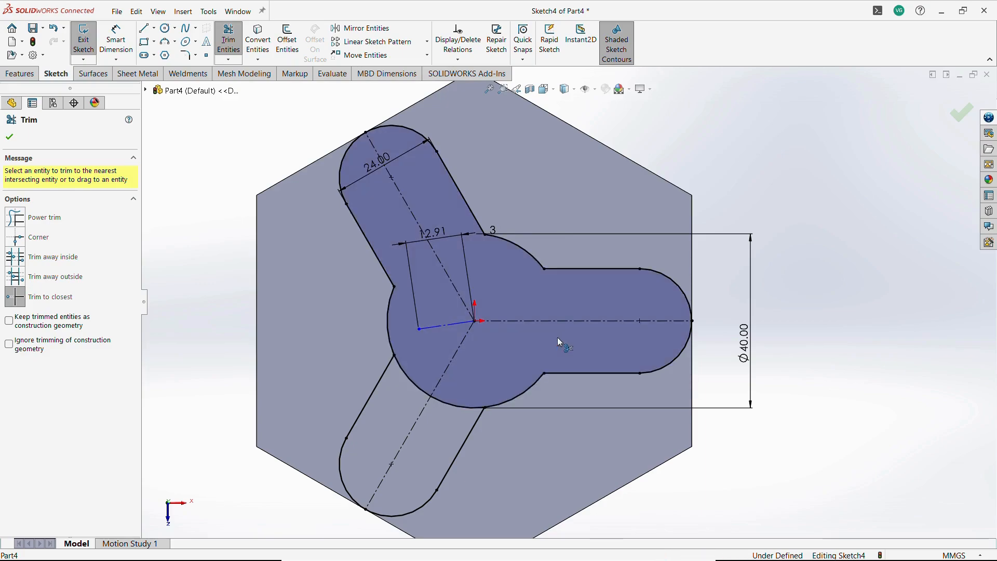
pyautogui.click(465, 407)
pyautogui.click(426, 394)
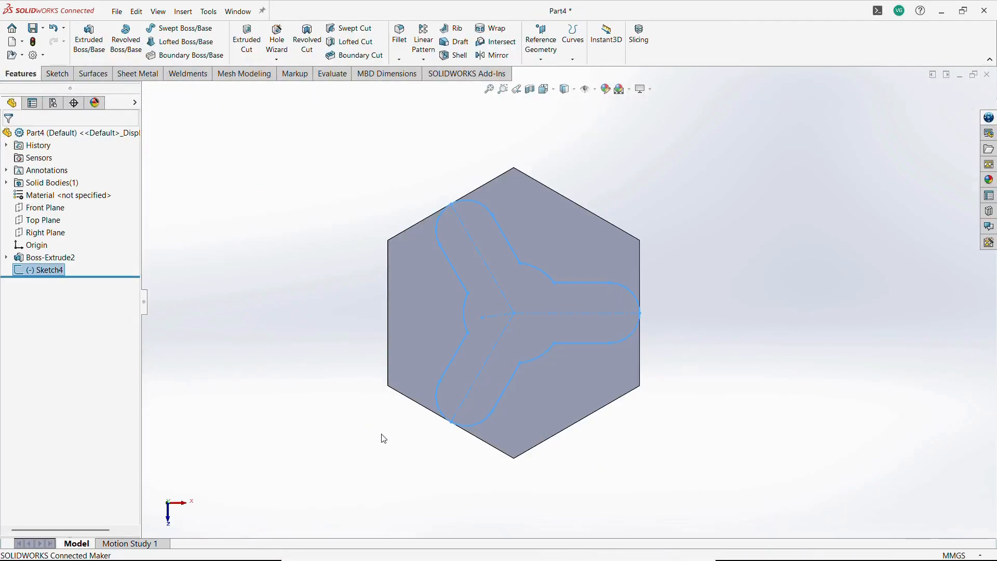
# Cut-extrude the sketch outline blind 30 mm with Flip side to cut, removing material outside the three-lobed profile.
pyautogui.moveTo(381, 436); pyautogui.dragTo(381, 267, button='middle')
pyautogui.click(254, 46)
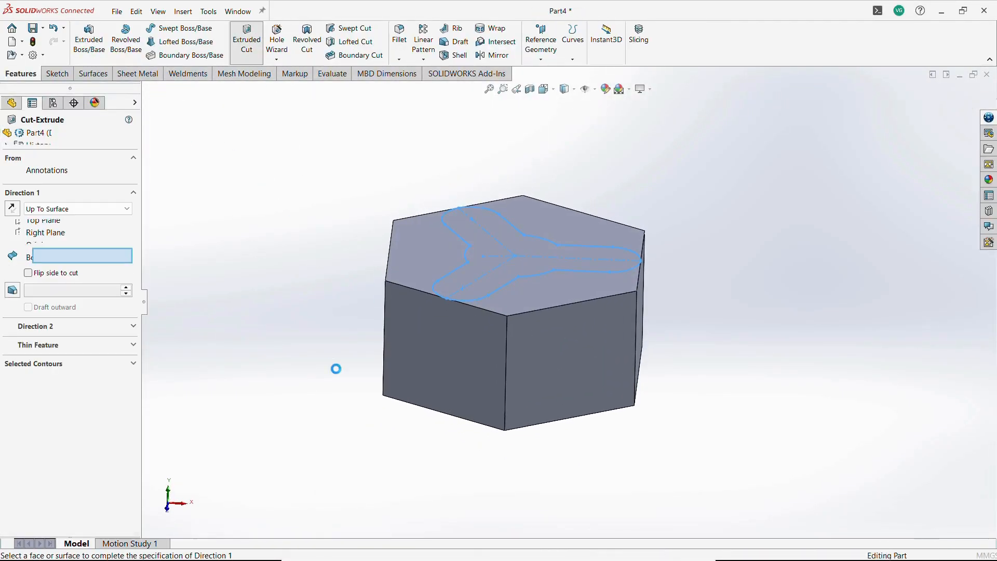
pyautogui.click(106, 210)
pyautogui.click(52, 218)
pyautogui.write('30')
pyautogui.press('Return')
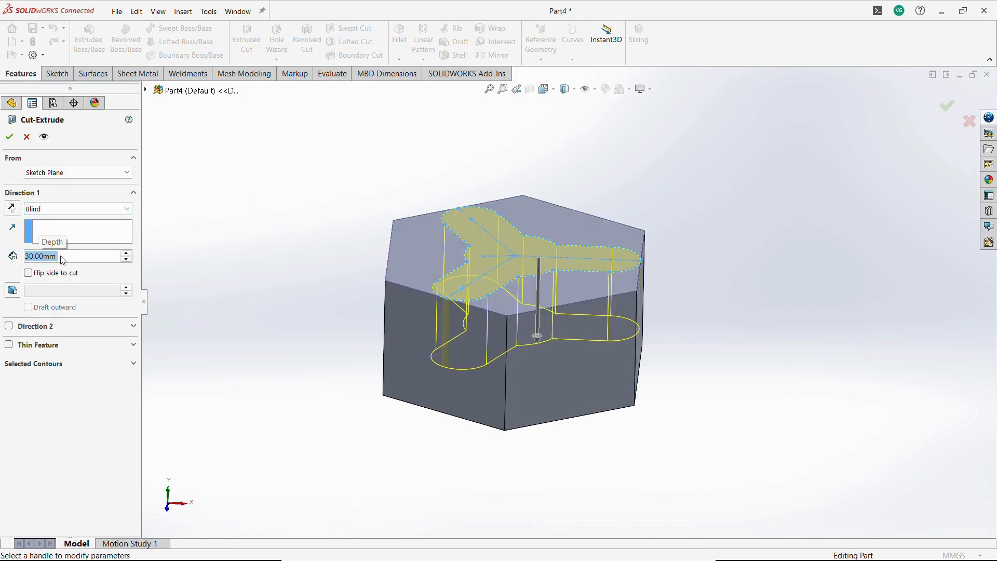
pyautogui.click(29, 273)
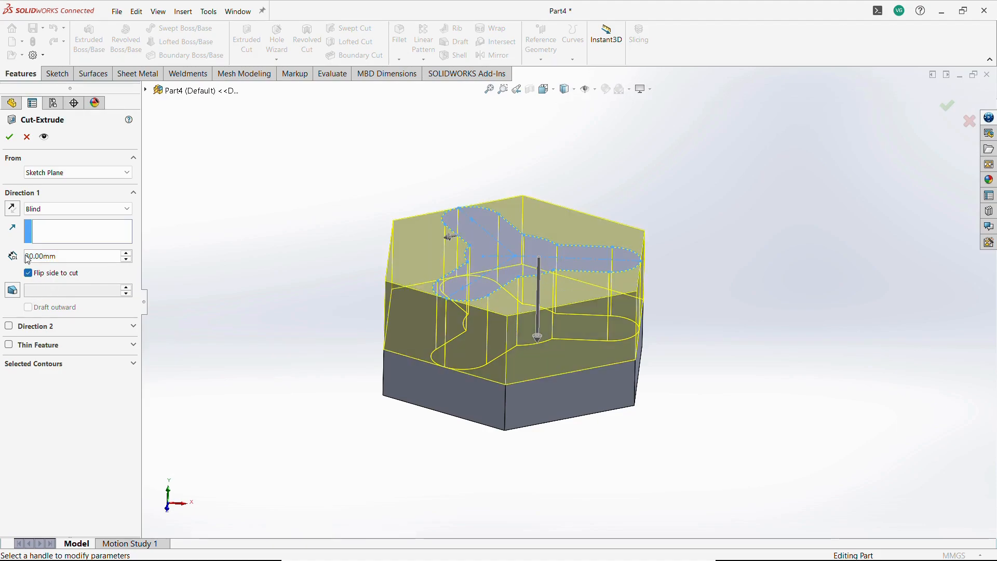
pyautogui.click(9, 137)
# Orbit the part and reopen the Cut-Extrude1 feature to review its settings, confirming without changes.
pyautogui.click(265, 292)
pyautogui.moveTo(265, 292); pyautogui.dragTo(405, 305, button='middle')
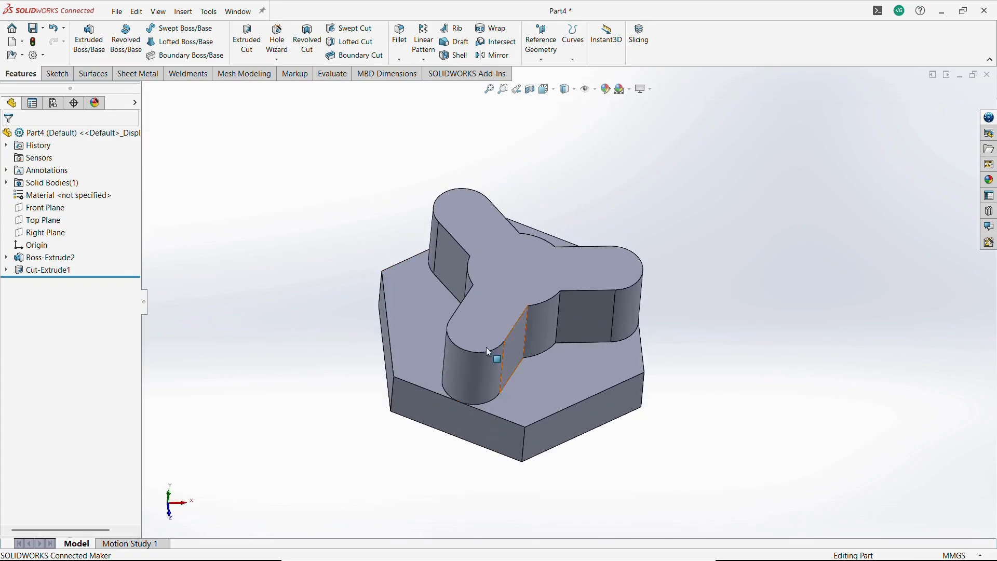
pyautogui.click(52, 270)
pyautogui.click(65, 239)
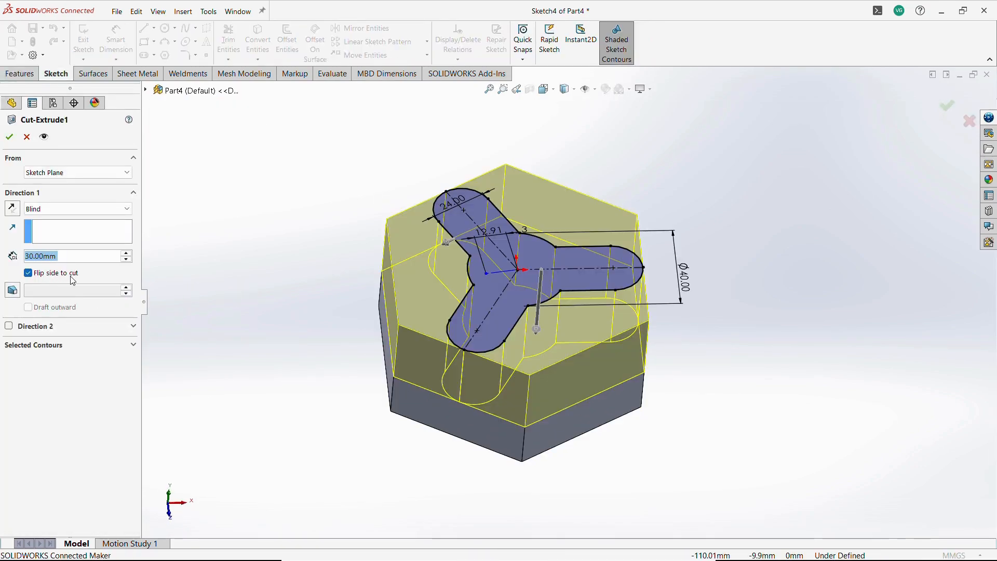
pyautogui.click(9, 136)
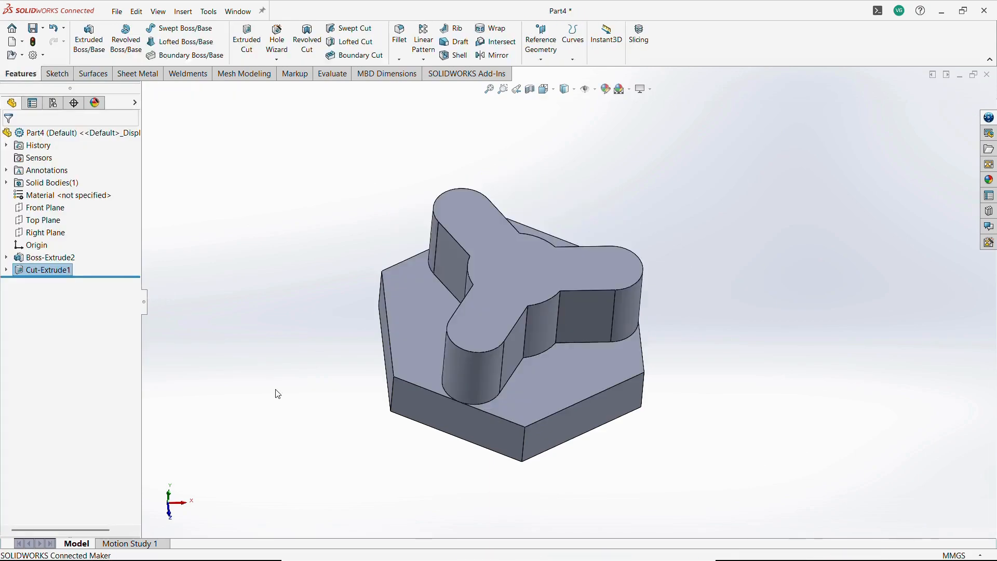
# Start a sketch on the top face of the hexagonal base and draw a circle centered on the origin.
pyautogui.moveTo(276, 394); pyautogui.dragTo(519, 251, button='middle')
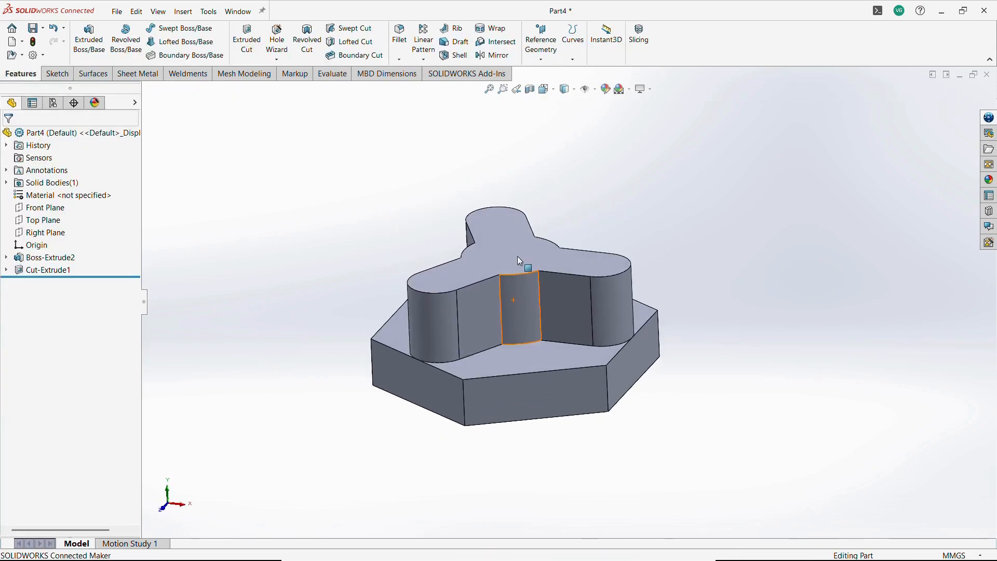
pyautogui.scroll(-4, 578, 202)
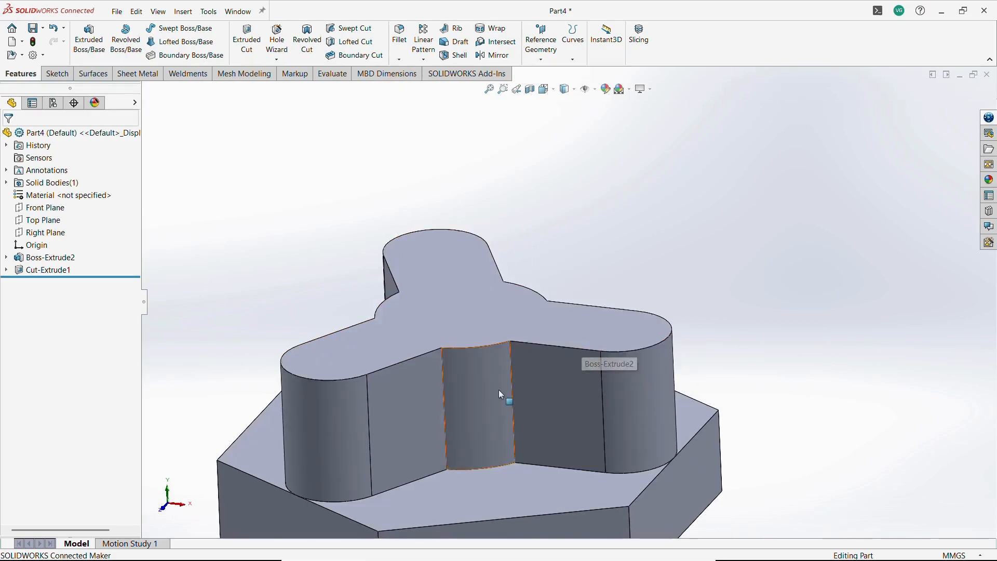
pyautogui.scroll(1, 499, 393)
pyautogui.moveTo(523, 358)
pyautogui.mouseDown(button='middle')
pyautogui.moveTo(581, 266)
pyautogui.moveTo(745, 289)
pyautogui.moveTo(574, 334)
pyautogui.moveTo(593, 397)
pyautogui.moveTo(597, 500)
pyautogui.mouseUp(button='middle')
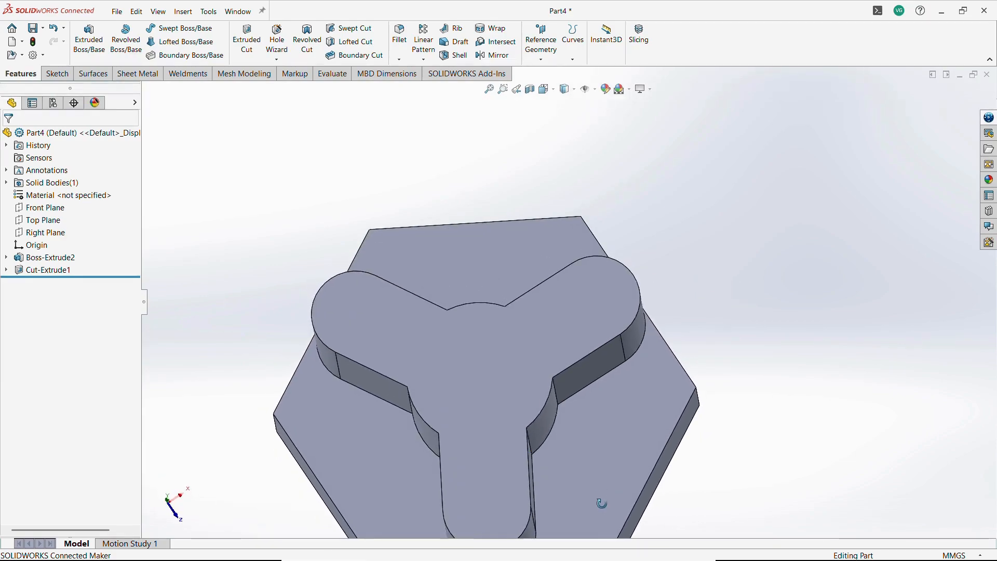
pyautogui.click(516, 280)
pyautogui.click(565, 250)
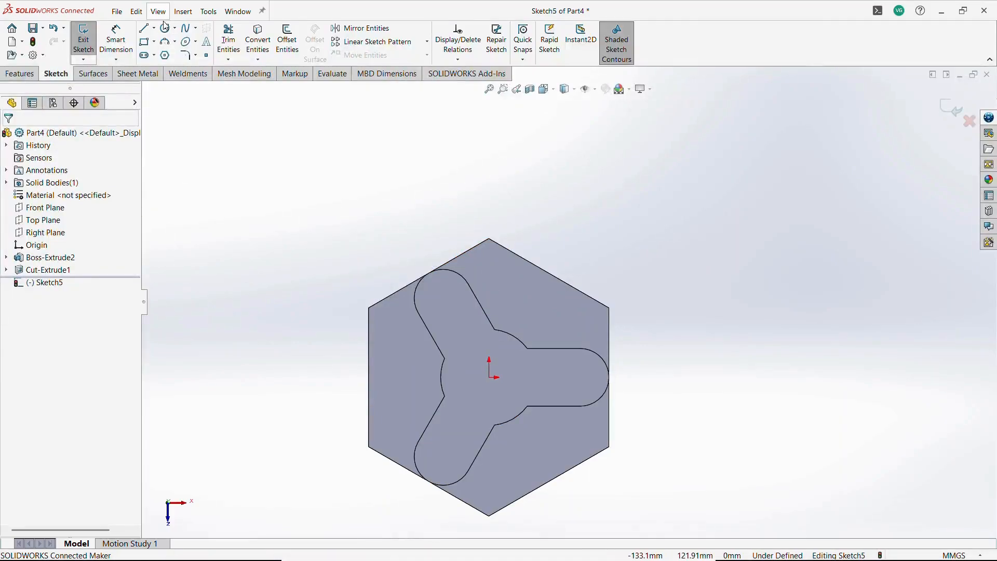
pyautogui.click(164, 28)
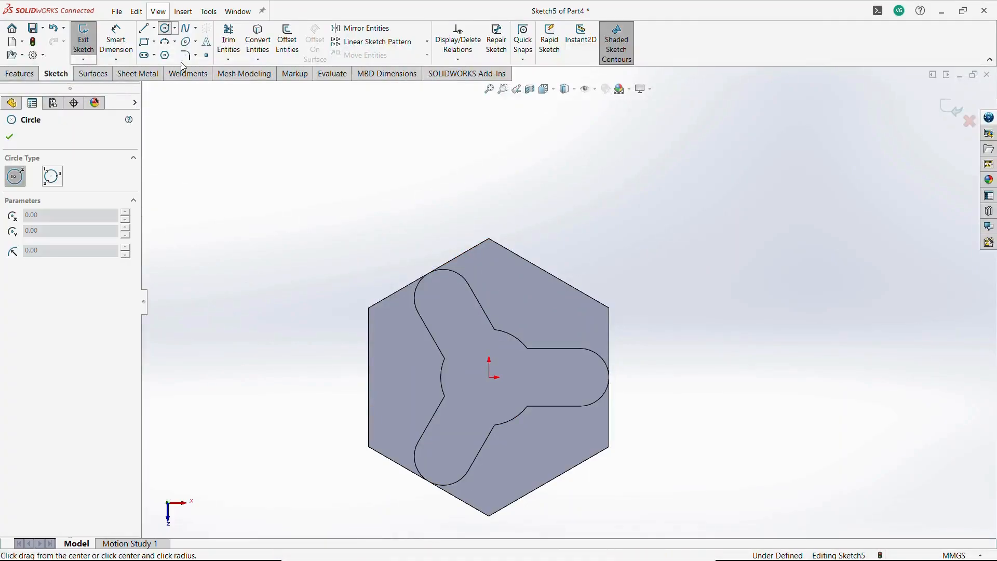
pyautogui.click(489, 376)
pyautogui.click(538, 318)
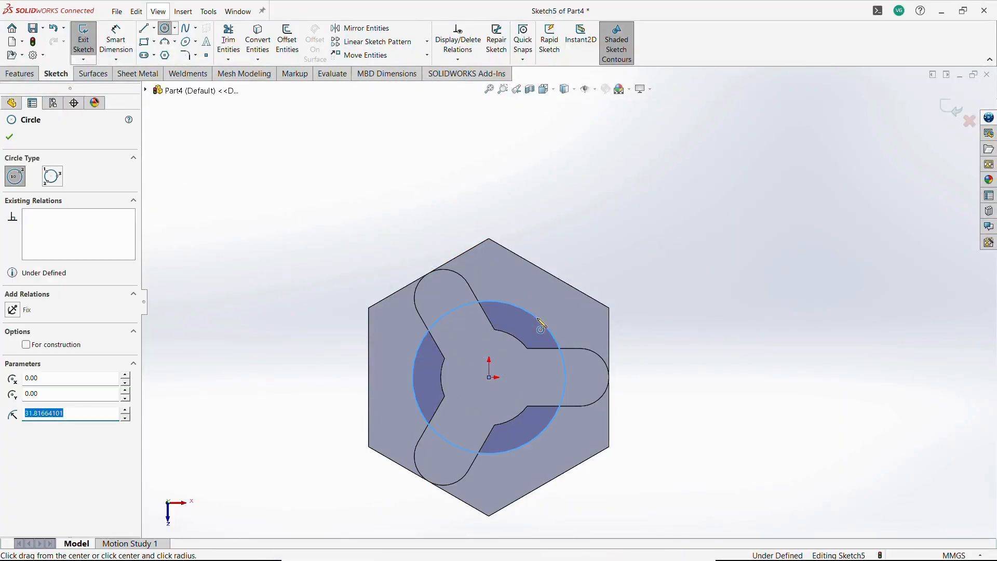
pyautogui.press('Escape')
# Dimension the circle's diameter as 38*2.
pyautogui.click(710, 288)
pyautogui.click(118, 43)
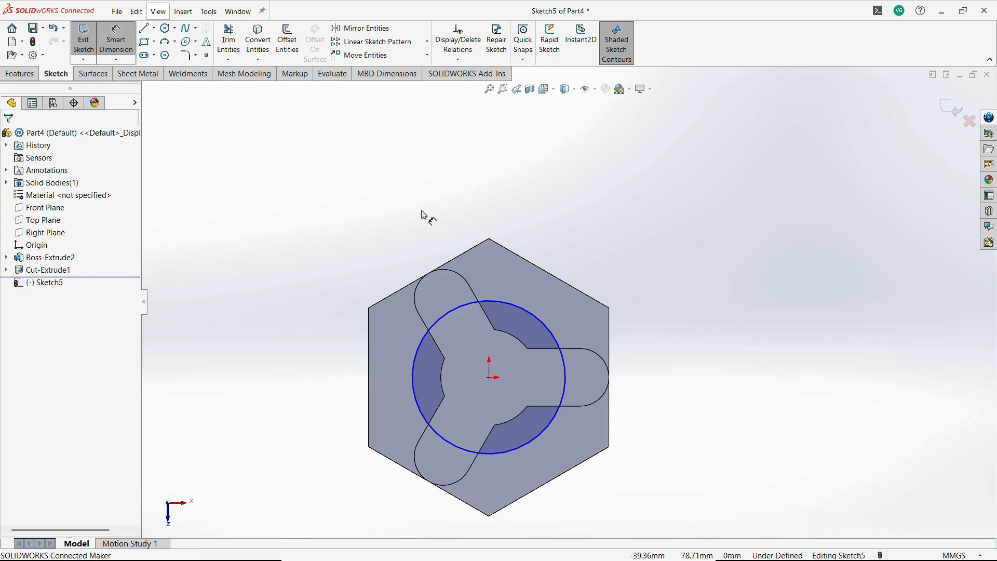
pyautogui.click(542, 437)
pyautogui.click(571, 456)
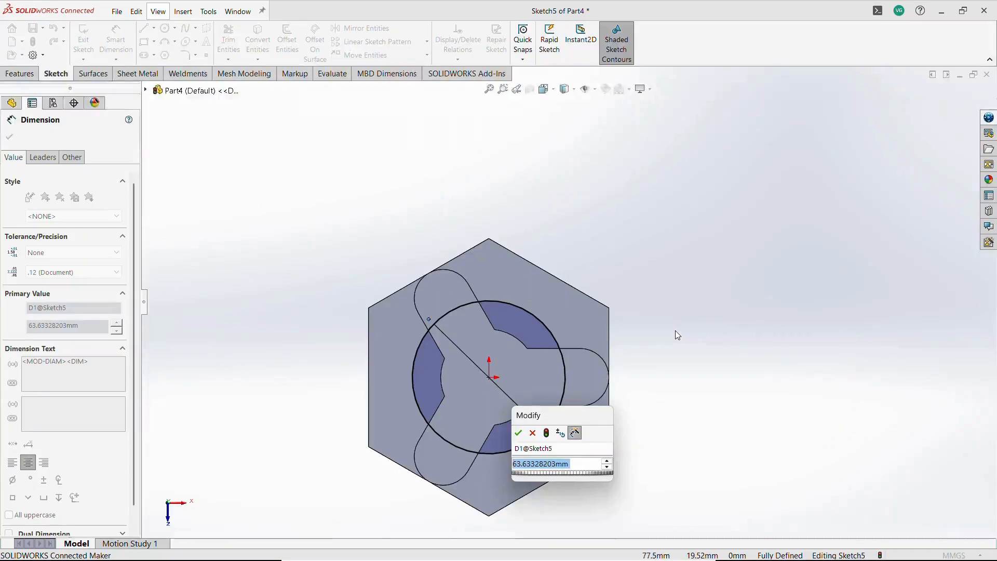
pyautogui.write('38*2')
pyautogui.press('Return')
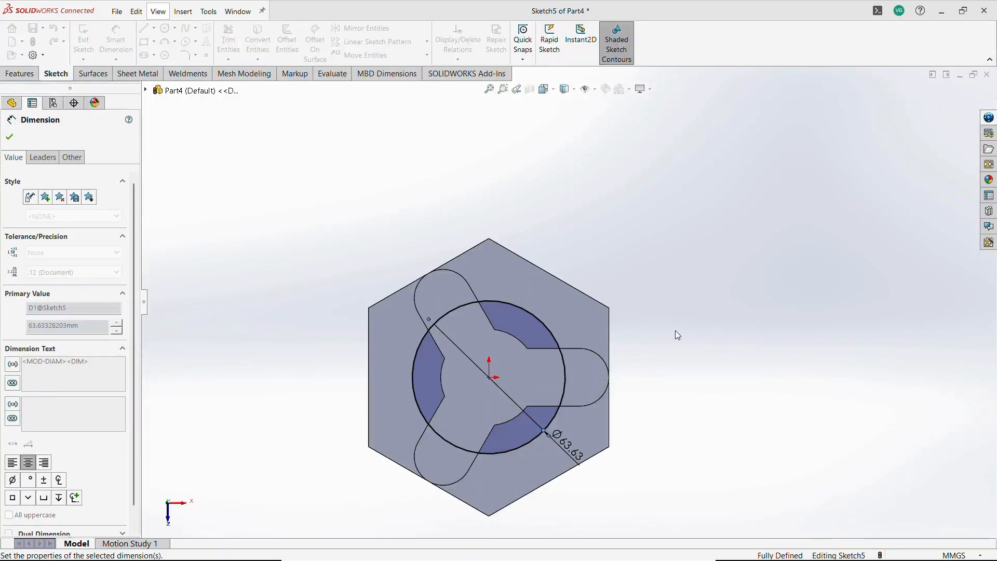
pyautogui.press('Escape')
# Convert the 76 mm circle into construction geometry.
pyautogui.click(546, 309)
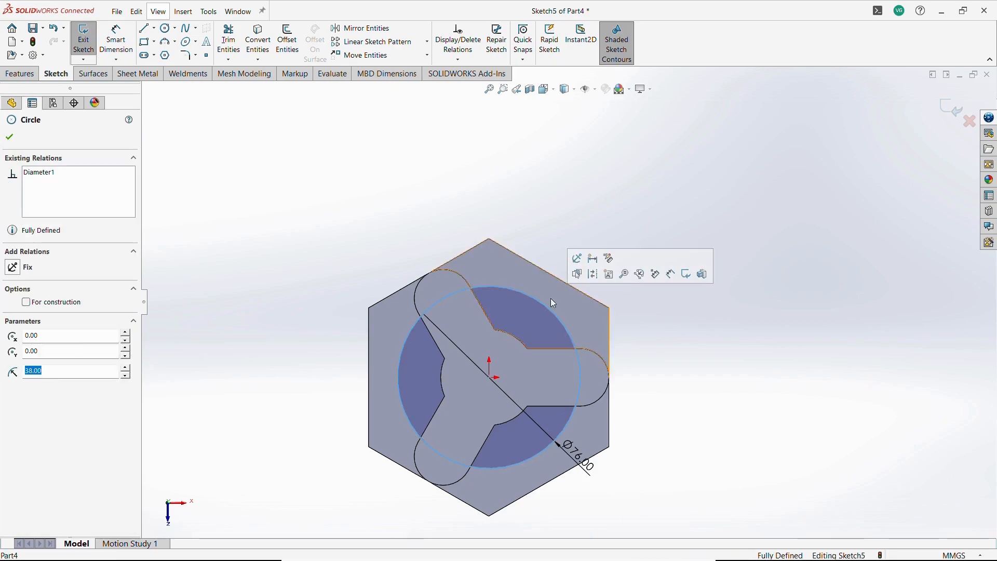
pyautogui.click(581, 259)
pyautogui.click(721, 344)
# Draw a small circle centered on the construction circle near the upper-right hexagon edge.
pyautogui.scroll(-2, 649, 305)
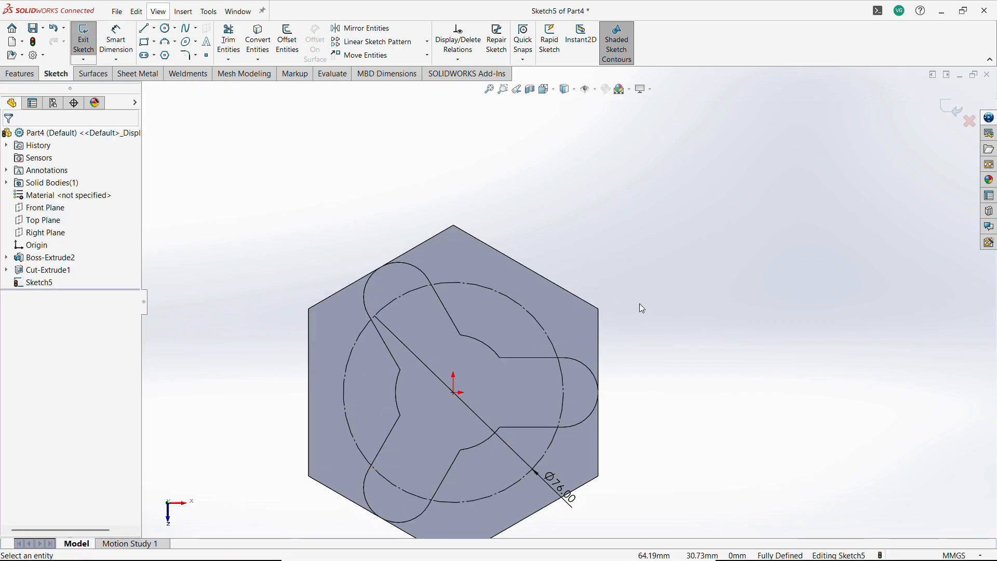
pyautogui.click(167, 31)
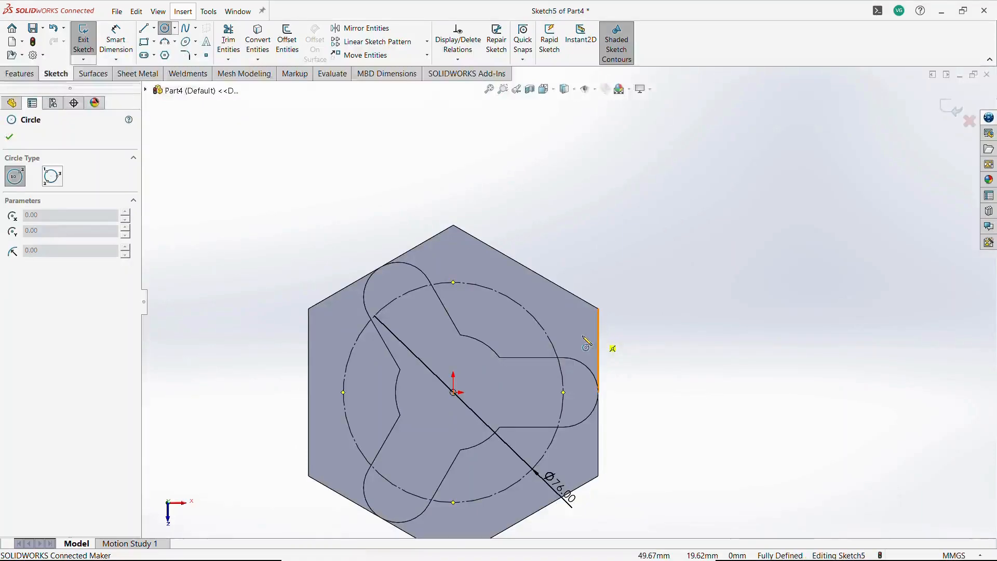
pyautogui.click(513, 299)
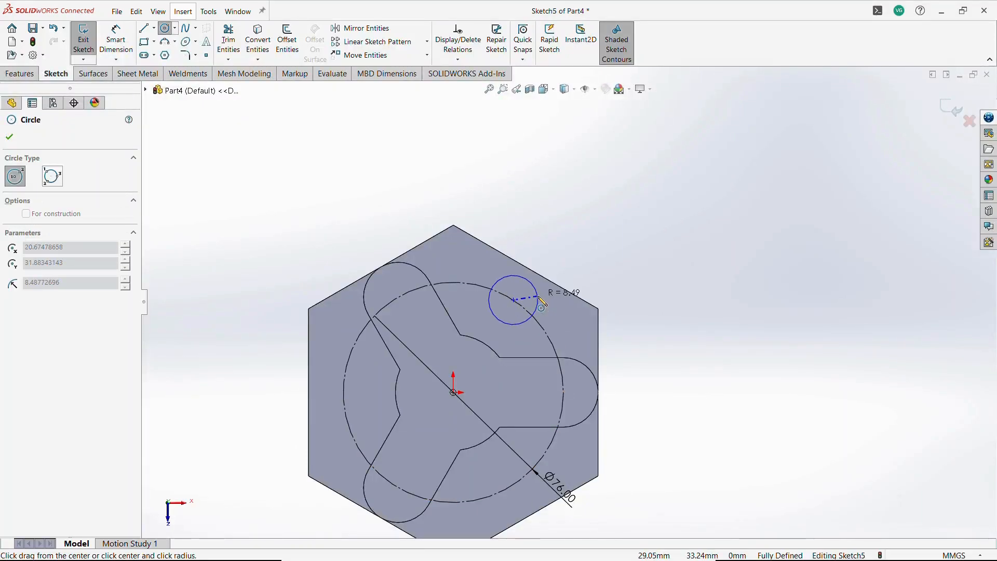
pyautogui.click(541, 297)
pyautogui.press('Escape')
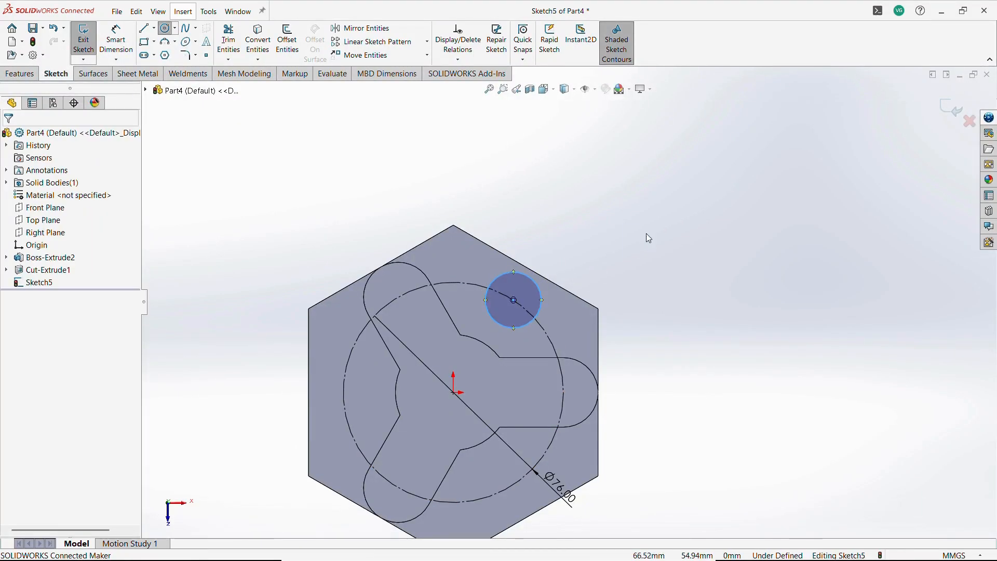
# Draw a centerline from the upper-right hexagon edge to the origin.
pyautogui.click(154, 28)
pyautogui.click(162, 53)
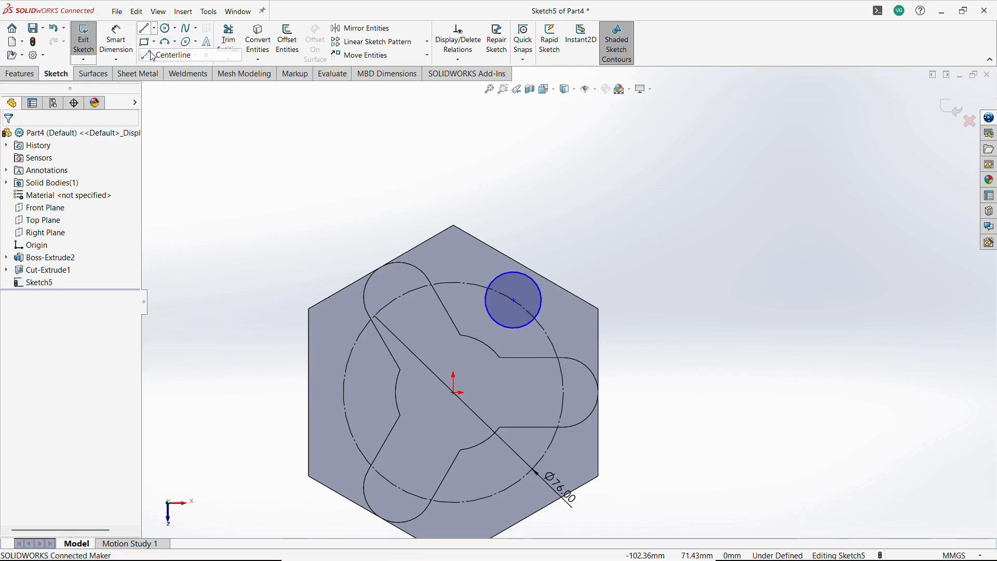
pyautogui.click(526, 268)
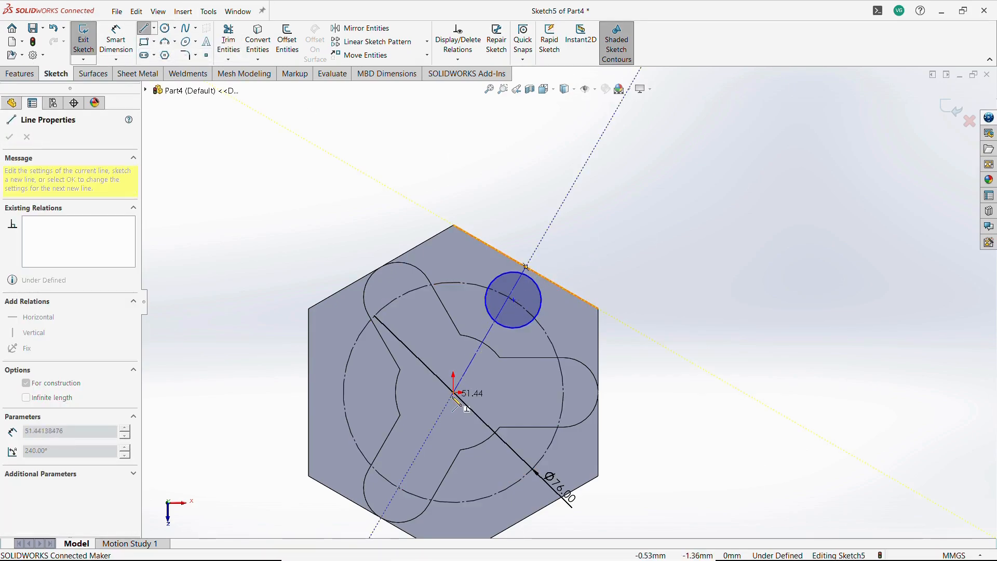
pyautogui.click(453, 393)
pyautogui.press('Escape')
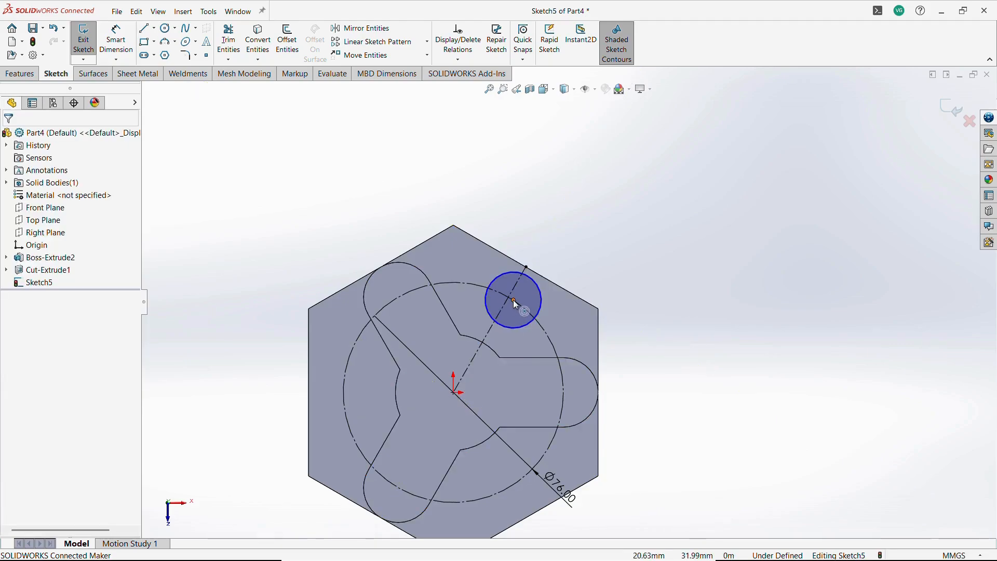
# Make the small circle's center coincident with the centerline.
pyautogui.click(513, 301)
pyautogui.keyDown('ctrl'); pyautogui.click(512, 292); pyautogui.keyUp('ctrl')
pyautogui.click(561, 244)
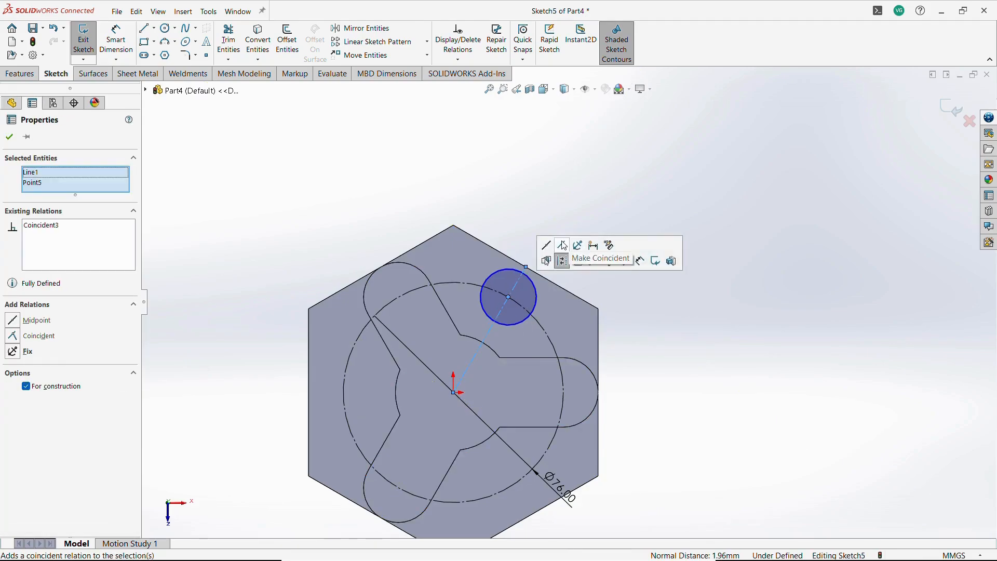
pyautogui.click(587, 168)
# Dimension the small circle's diameter as 24 mm.
pyautogui.click(116, 43)
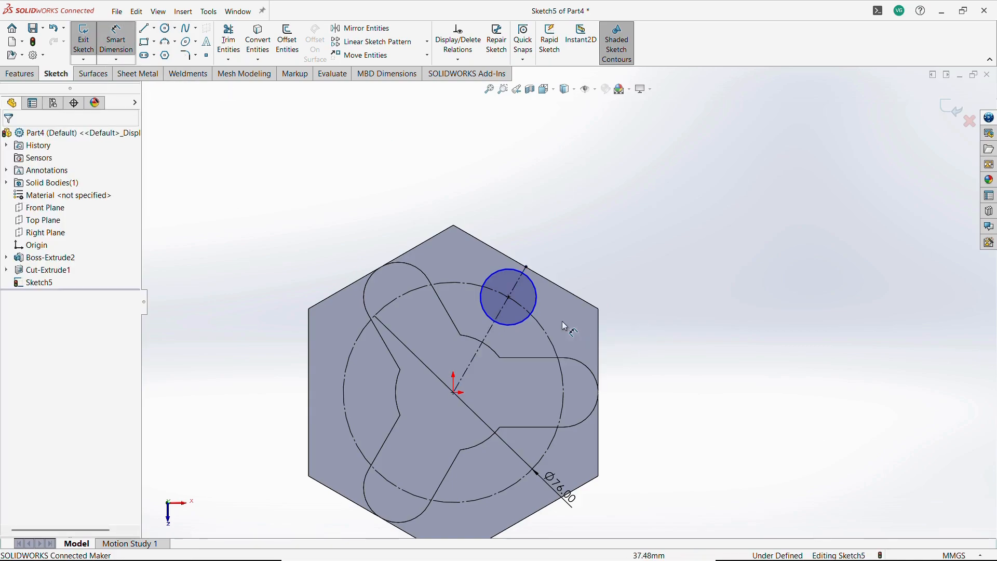
pyautogui.click(535, 308)
pyautogui.click(611, 270)
pyautogui.write('24')
pyautogui.press('Return')
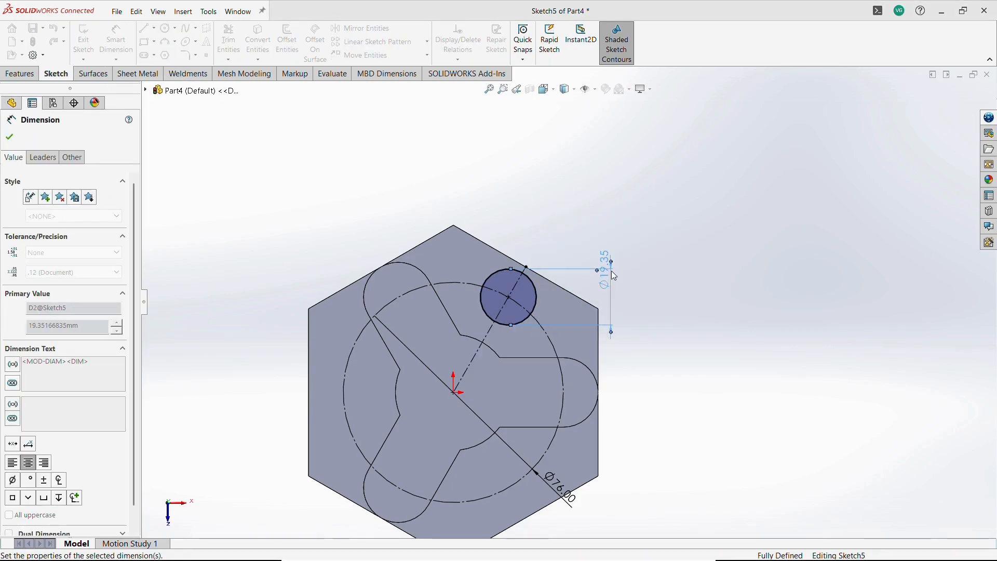
pyautogui.press('Escape')
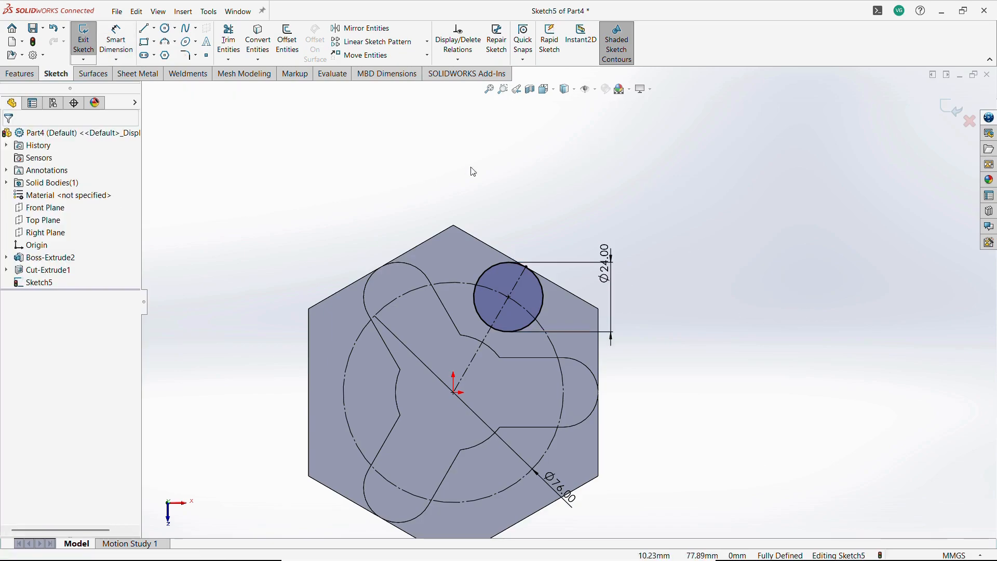
# Sketch two lines on either side of the 24 mm circle, running inward from the hexagon edge.
pyautogui.click(150, 31)
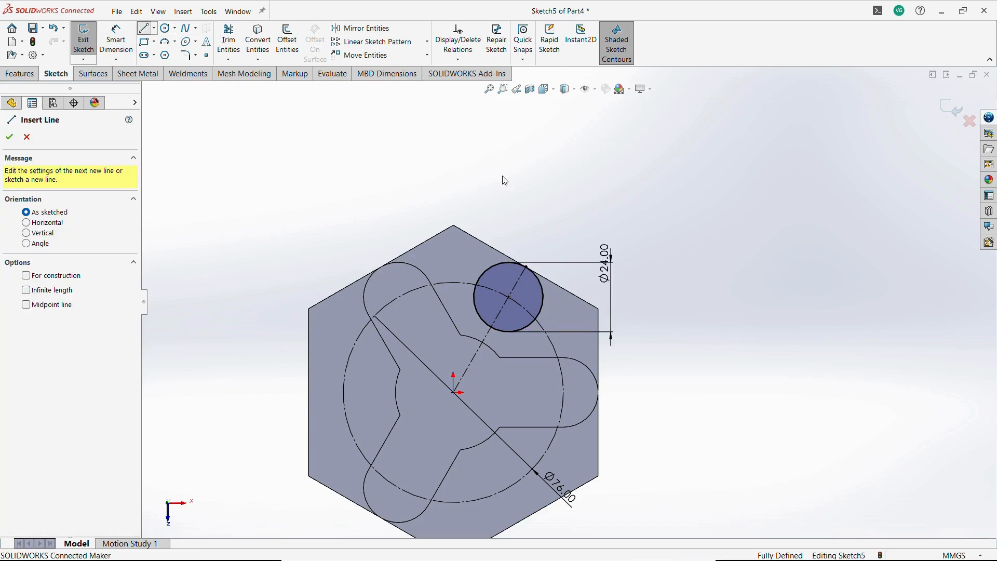
pyautogui.click(512, 263)
pyautogui.click(468, 302)
pyautogui.press('Escape')
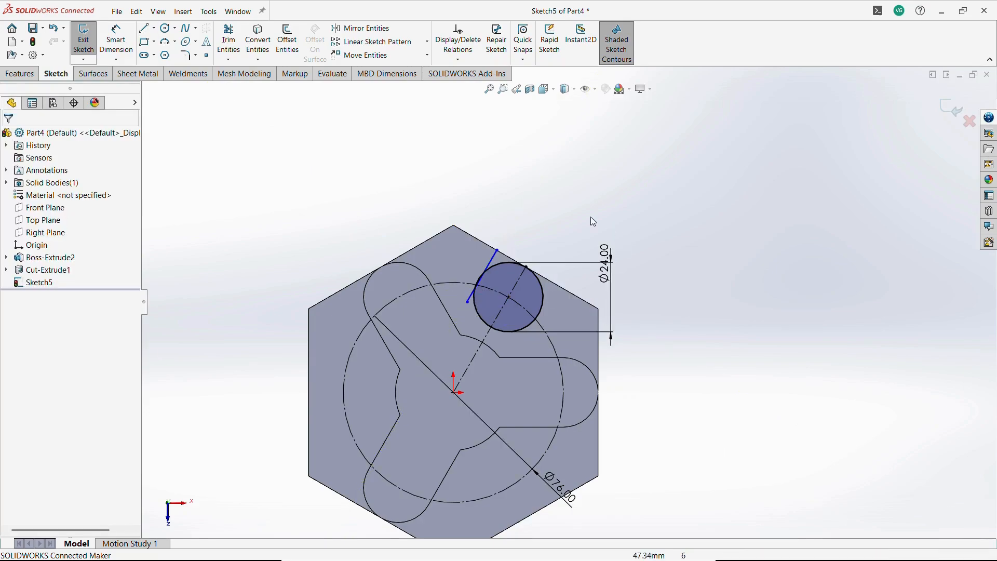
pyautogui.click(145, 29)
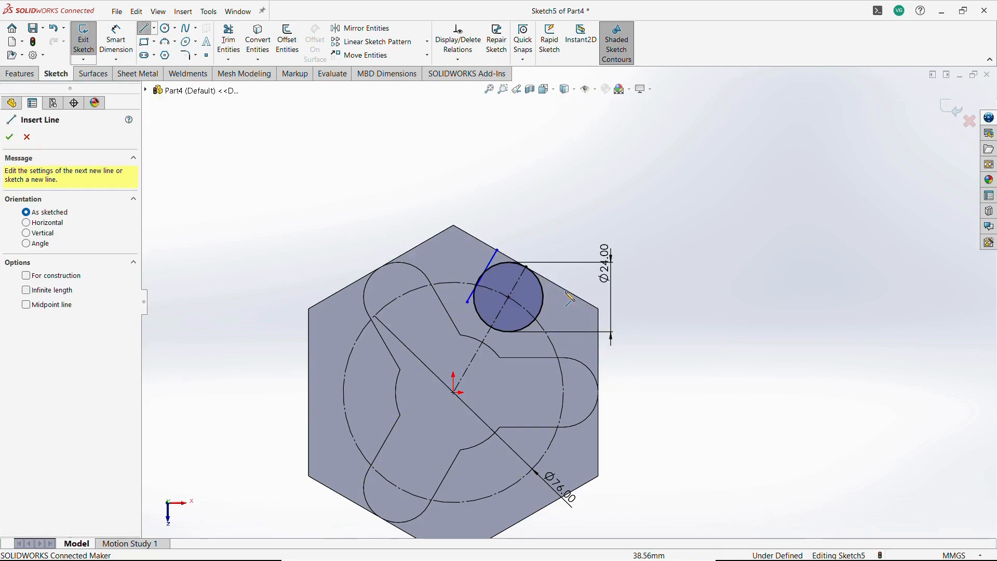
pyautogui.click(566, 290)
pyautogui.click(530, 354)
pyautogui.press('Escape')
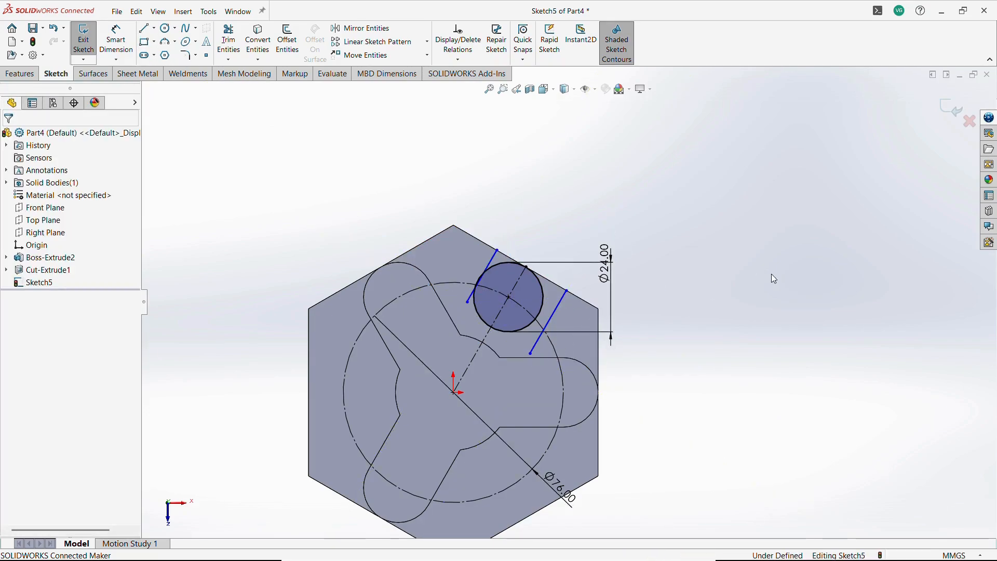
# Make both side lines tangent to the 24 mm circle.
pyautogui.click(551, 316)
pyautogui.keyDown('ctrl'); pyautogui.click(541, 306); pyautogui.keyUp('ctrl')
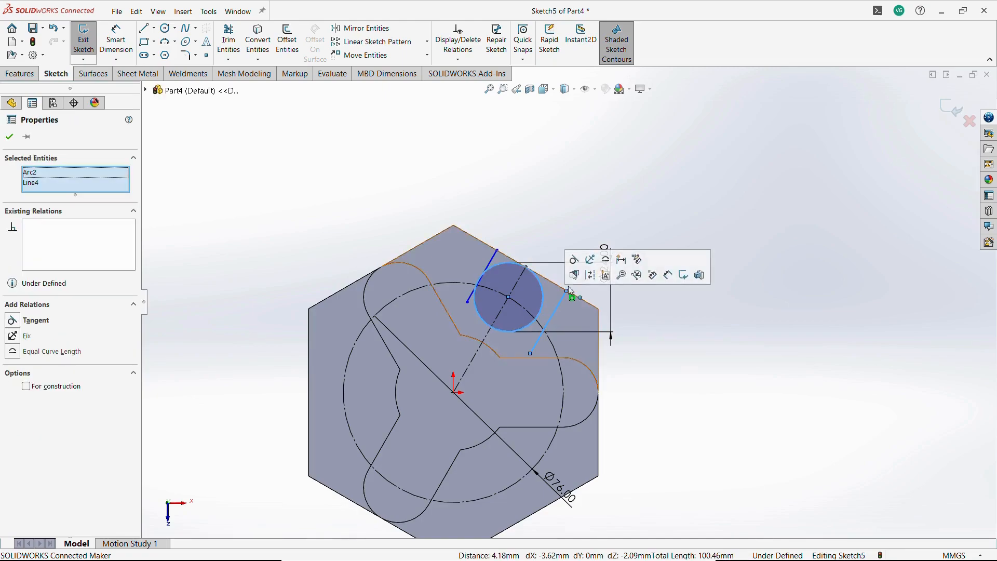
pyautogui.click(575, 262)
pyautogui.click(490, 268)
pyautogui.keyDown('ctrl'); pyautogui.click(489, 263); pyautogui.keyUp('ctrl')
pyautogui.click(511, 192)
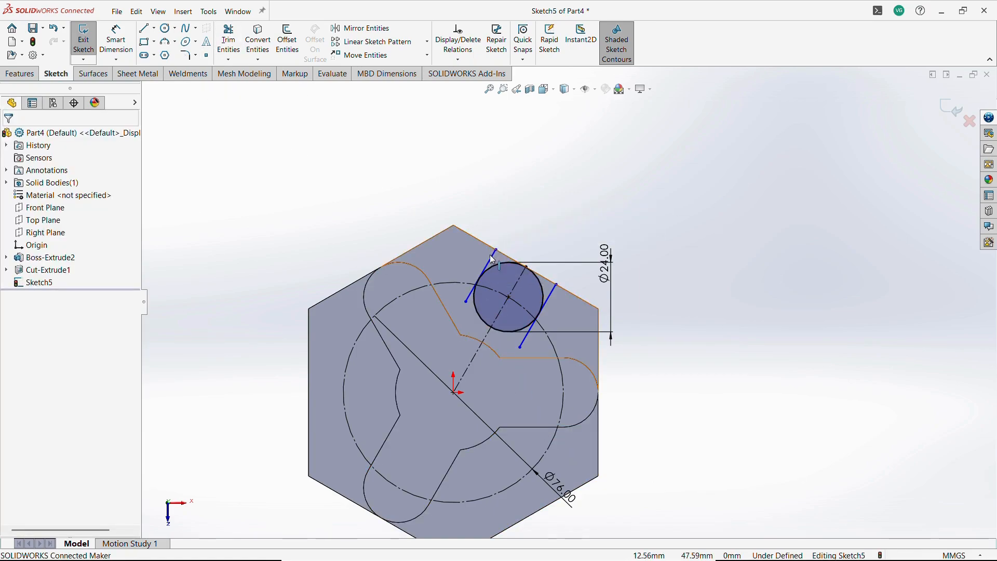
pyautogui.click(520, 281)
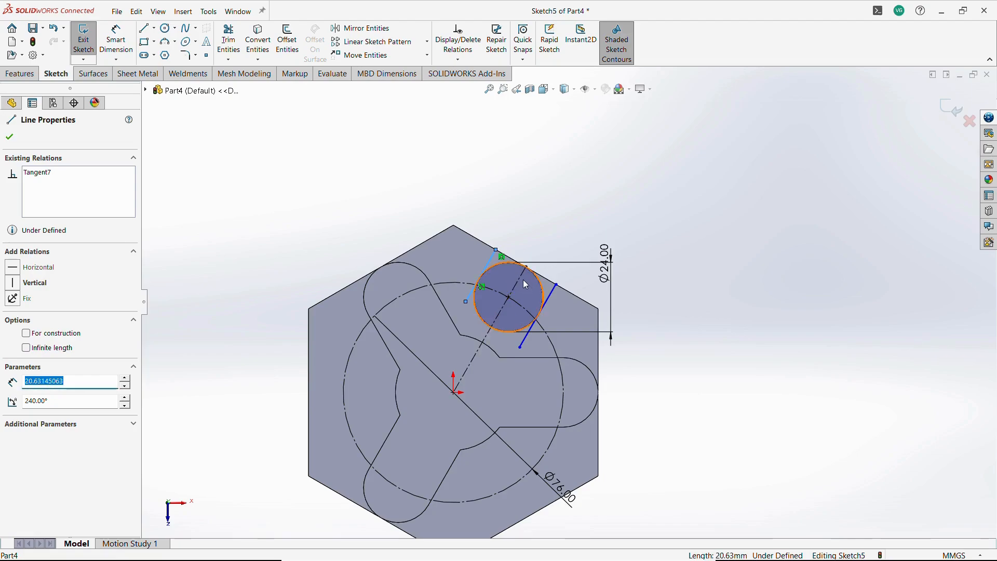
pyautogui.keyDown('ctrl'); pyautogui.click(549, 295); pyautogui.keyUp('ctrl')
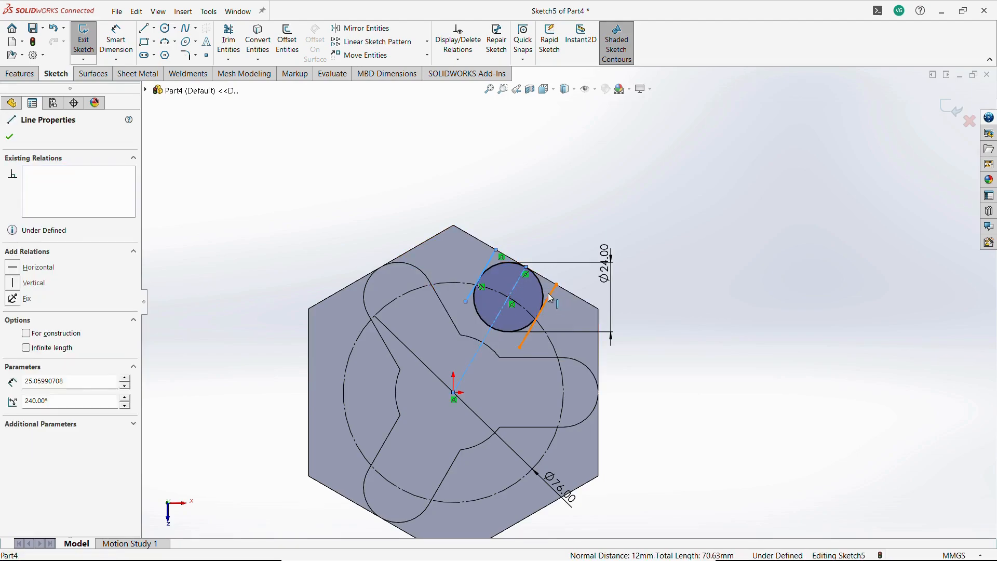
pyautogui.click(631, 141)
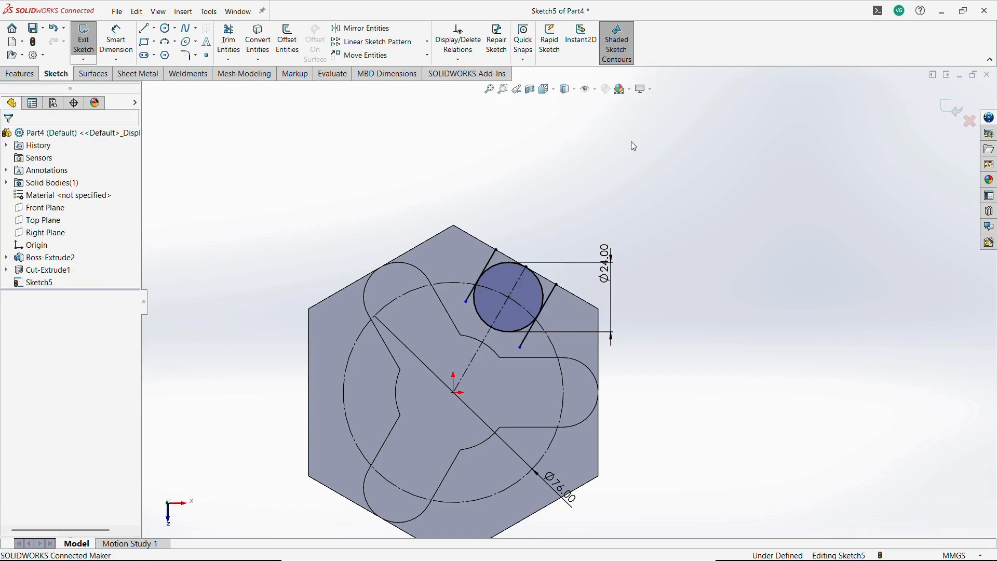
# Trim the circle's outer half and the inner line ends to leave a U-shaped slot outline.
pyautogui.click(229, 39)
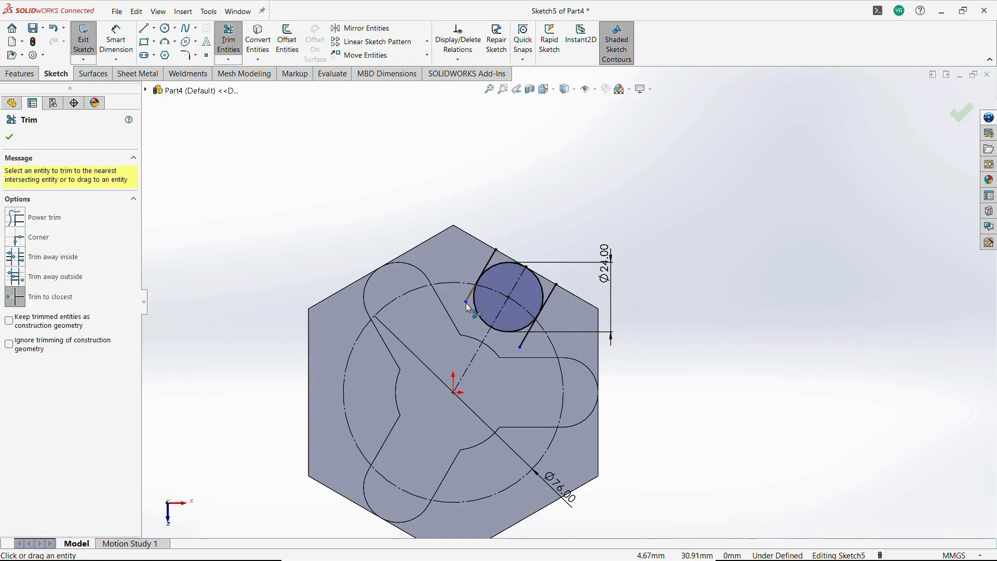
pyautogui.click(467, 303)
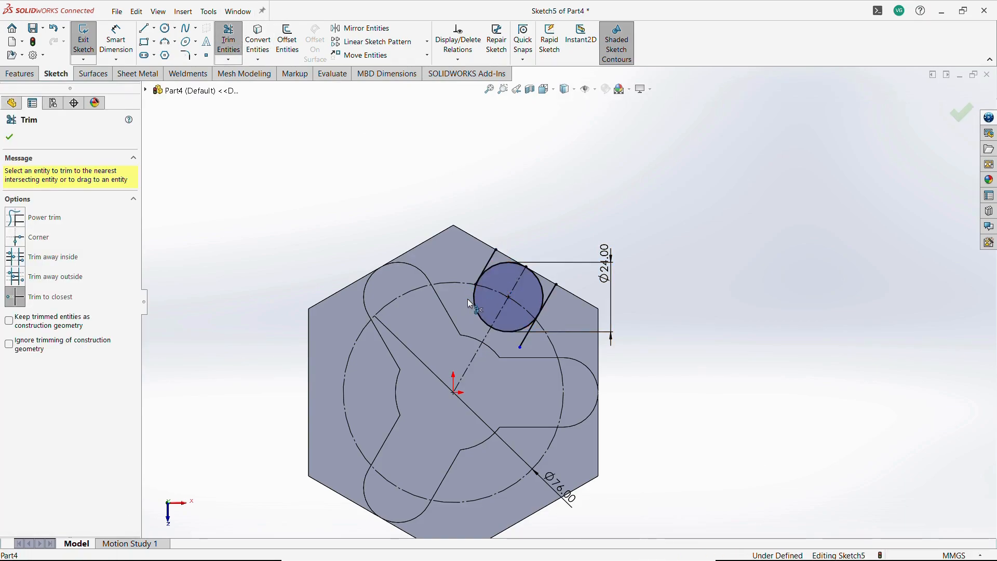
pyautogui.click(495, 270)
pyautogui.click(523, 340)
pyautogui.scroll(-3, 550, 320)
pyautogui.scroll(-6, 431, 241)
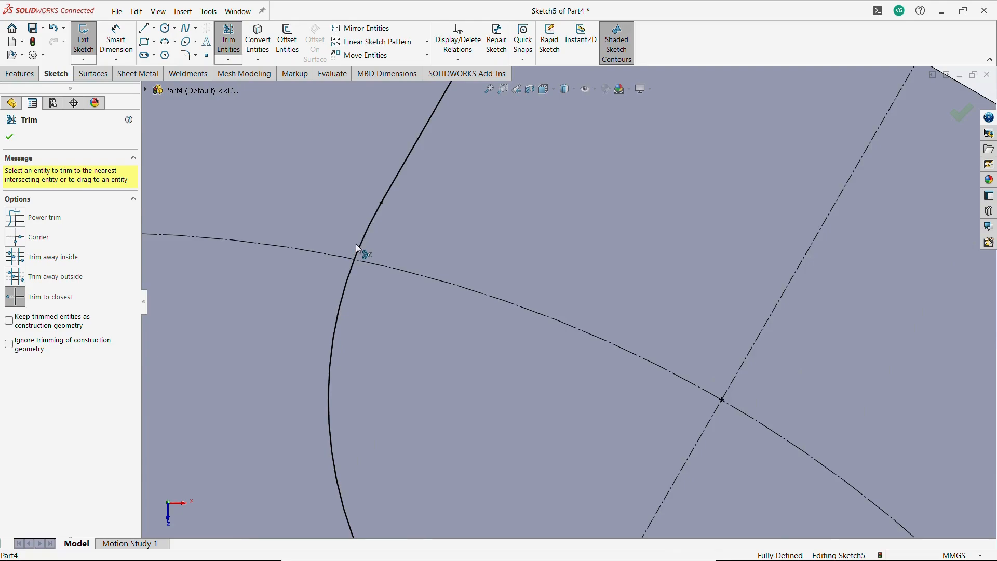
pyautogui.scroll(4, 540, 344)
pyautogui.scroll(-5, 742, 401)
pyautogui.click(709, 390)
pyautogui.scroll(5, 606, 345)
pyautogui.press('Escape')
pyautogui.scroll(-1, 633, 157)
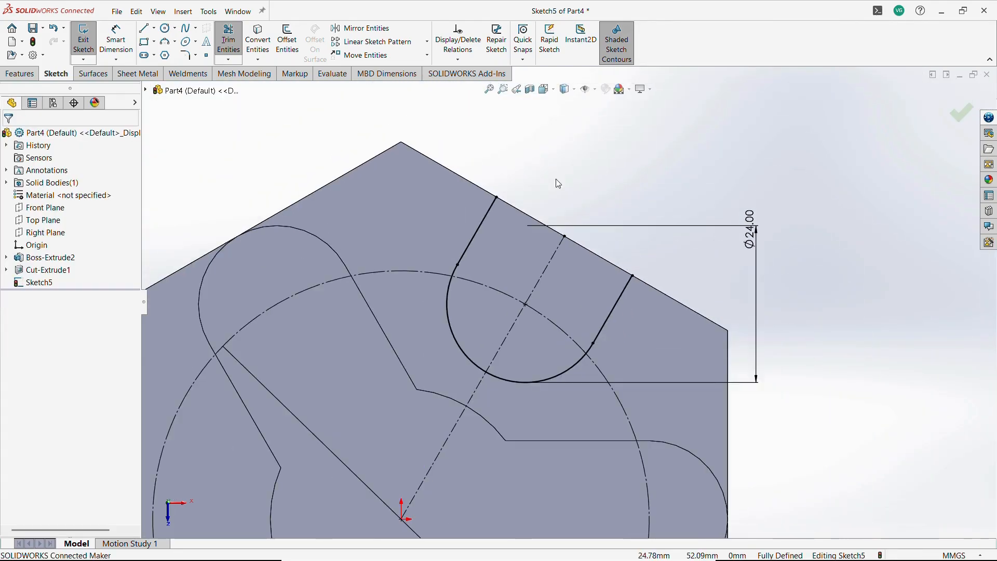
# Draw a line along the hexagon edge closing the top of the U-shaped slot.
pyautogui.click(146, 31)
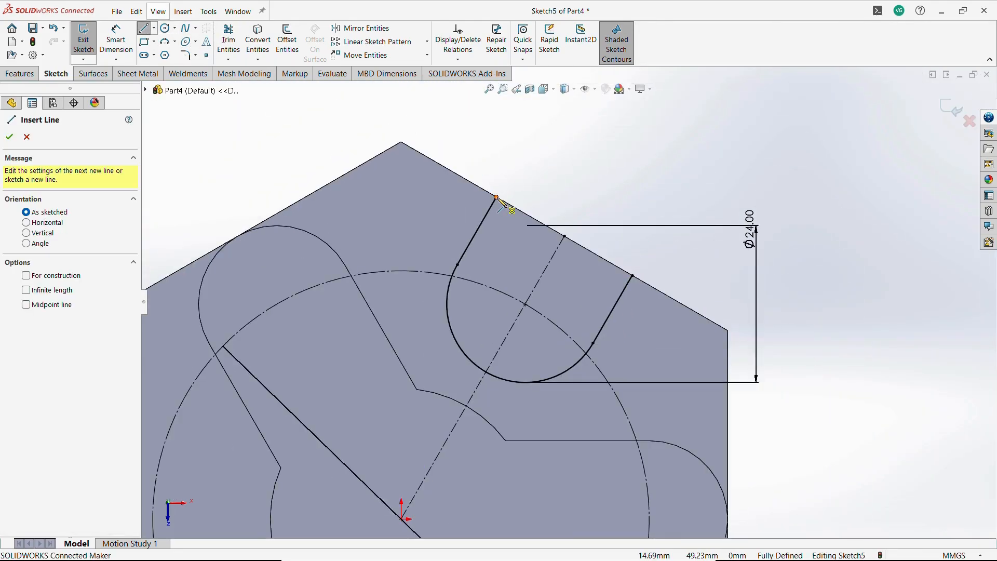
pyautogui.click(497, 197)
pyautogui.click(637, 275)
pyautogui.scroll(4, 566, 302)
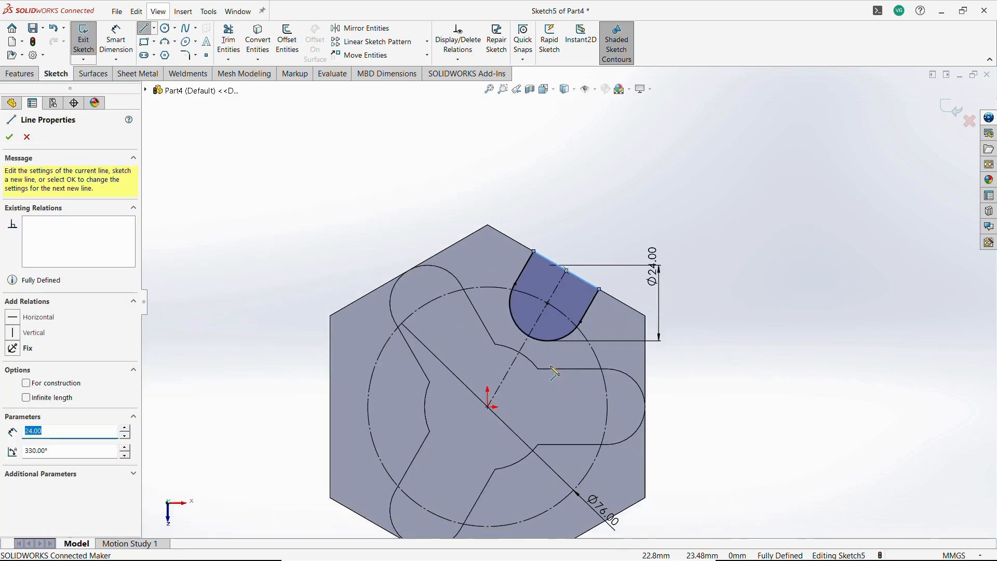
pyautogui.press('Escape')
# Circular-pattern the slot profile around the origin with 3 equally spaced instances.
pyautogui.moveTo(455, 161); pyautogui.dragTo(616, 362)
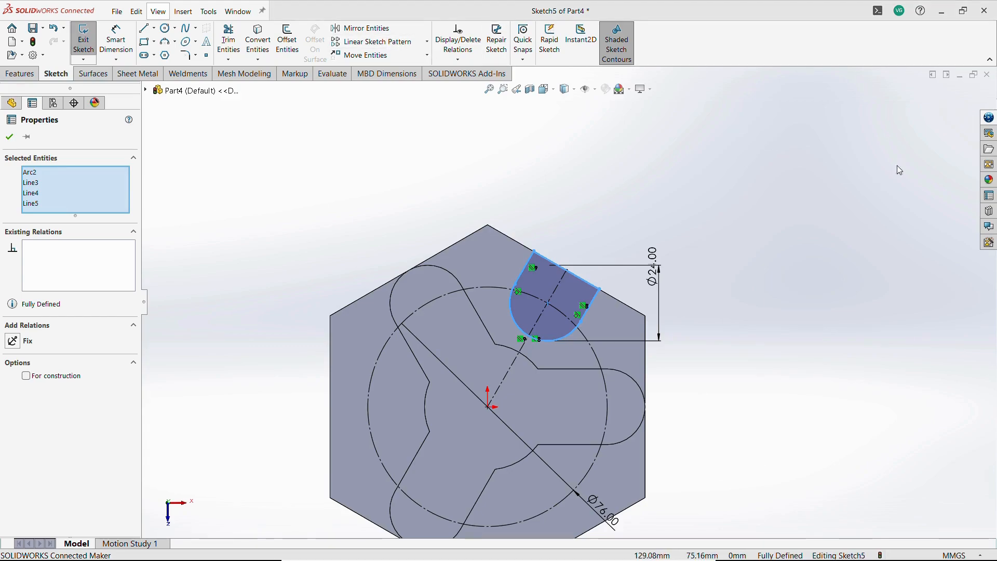
pyautogui.press('s')
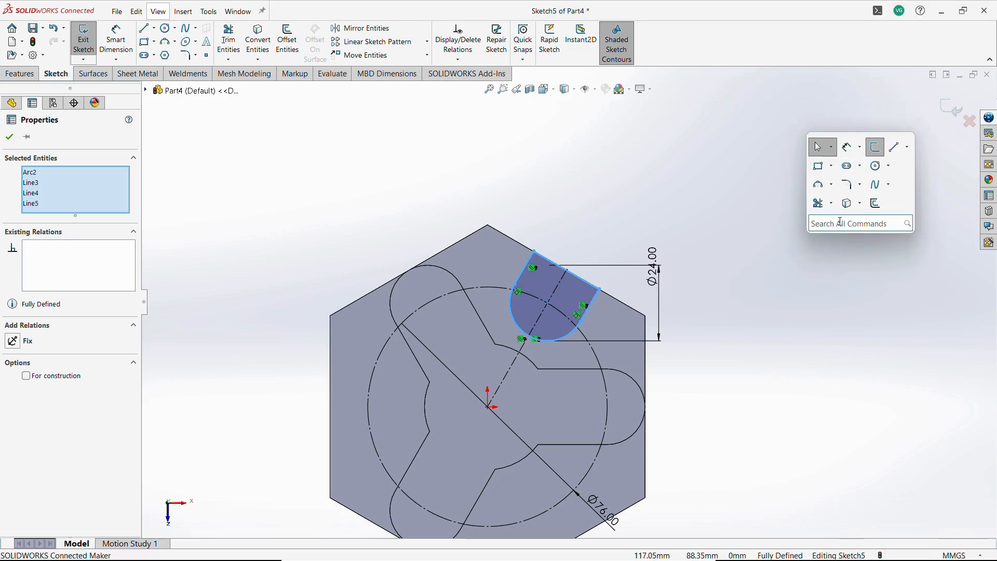
pyautogui.write('cir')
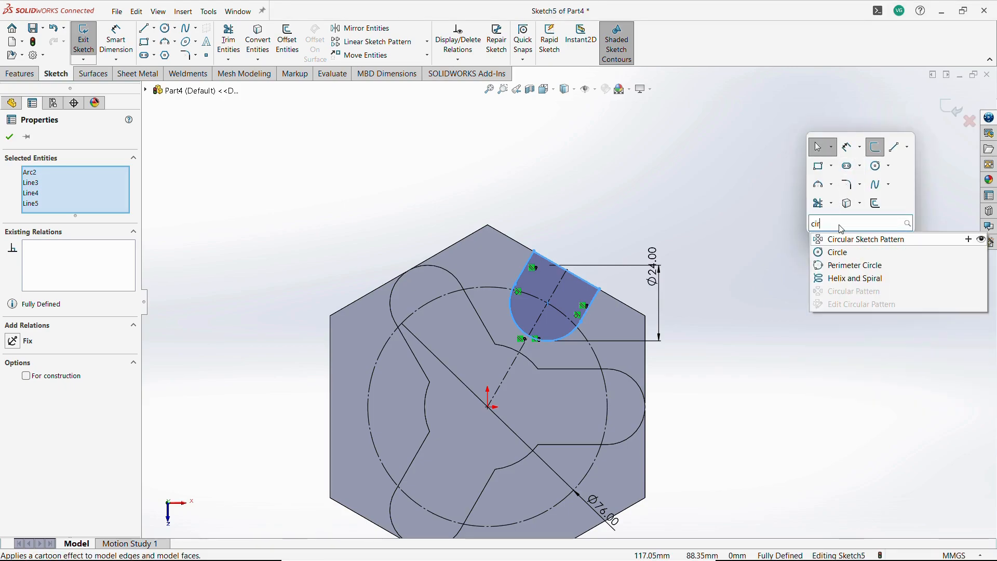
pyautogui.click(873, 239)
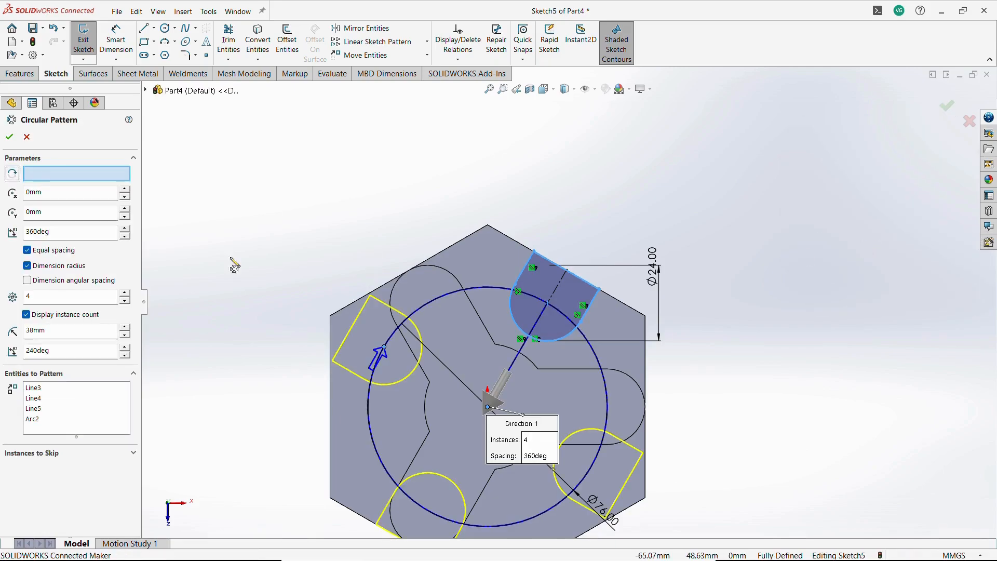
pyautogui.click(125, 301)
pyautogui.scroll(2, 386, 330)
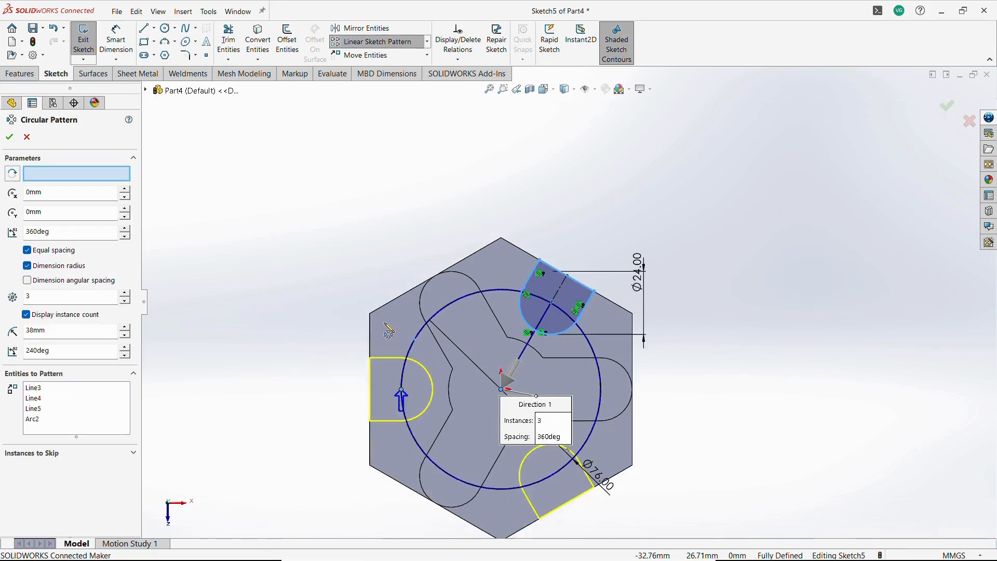
pyautogui.click(10, 138)
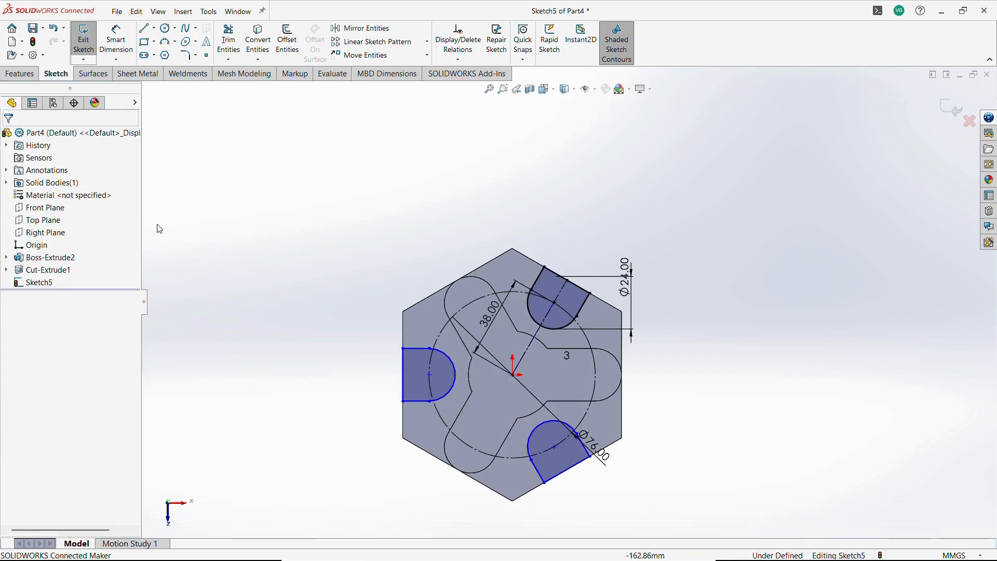
pyautogui.click(430, 375)
pyautogui.keyDown('ctrl'); pyautogui.click(430, 386); pyautogui.keyUp('ctrl')
pyautogui.click(477, 339)
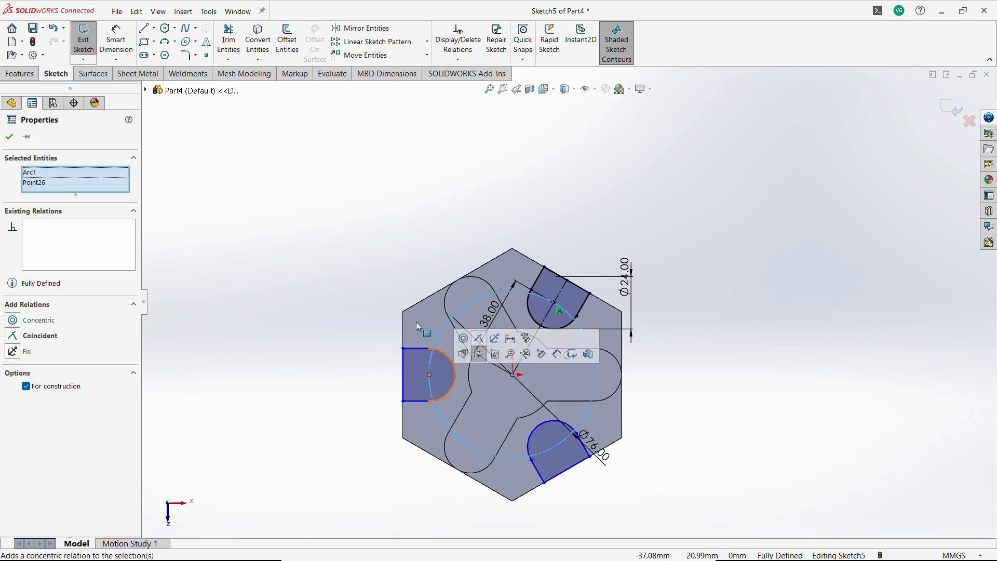
pyautogui.press('Escape')
pyautogui.scroll(1, 800, 404)
pyautogui.scroll(-1, 763, 418)
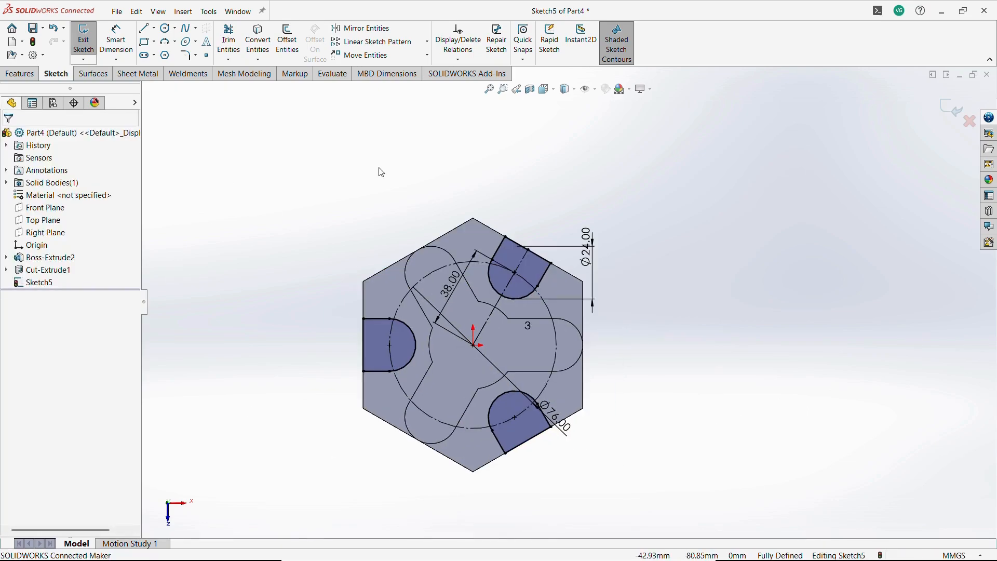
# Exit the sketch and cut-extrude the three slot profiles 10 mm deep.
pyautogui.click(72, 47)
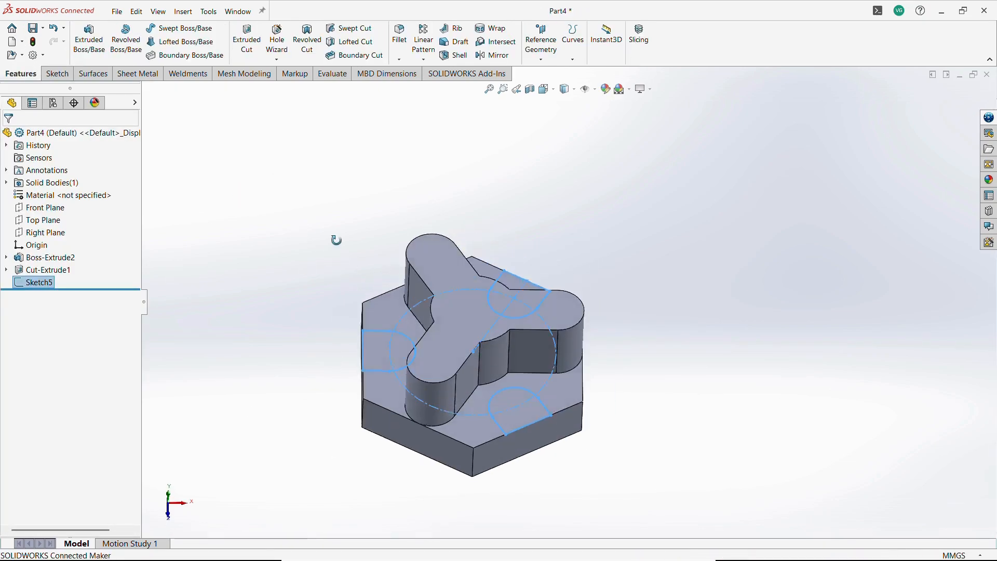
pyautogui.click(247, 39)
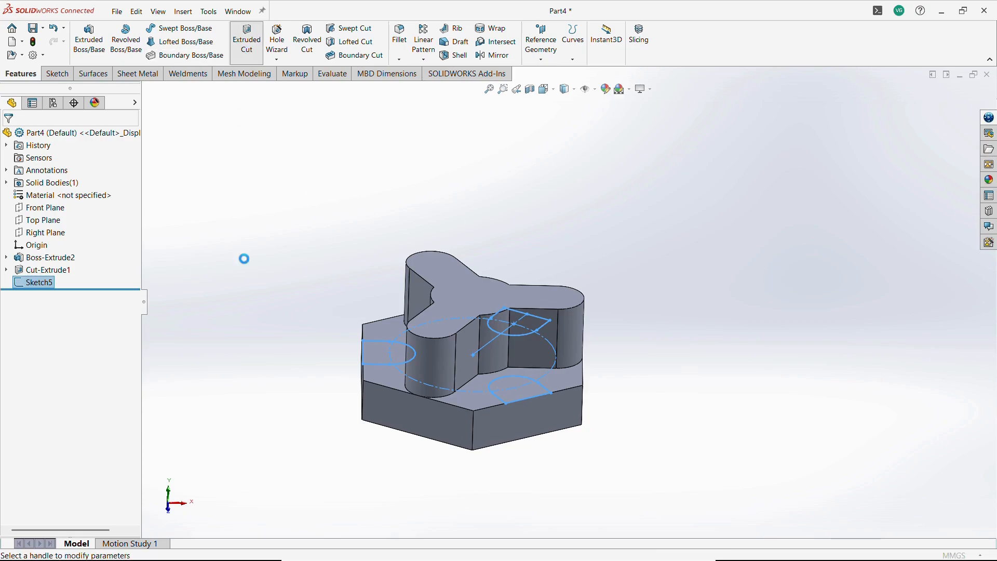
pyautogui.hotkey('alt', 'Tab')
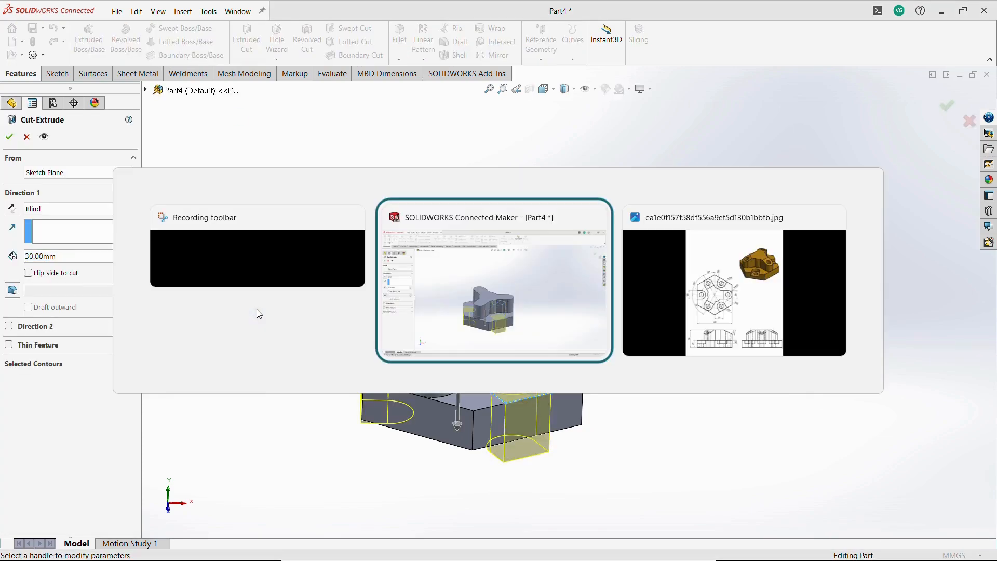
pyautogui.hotkey('alt', 'Tab')
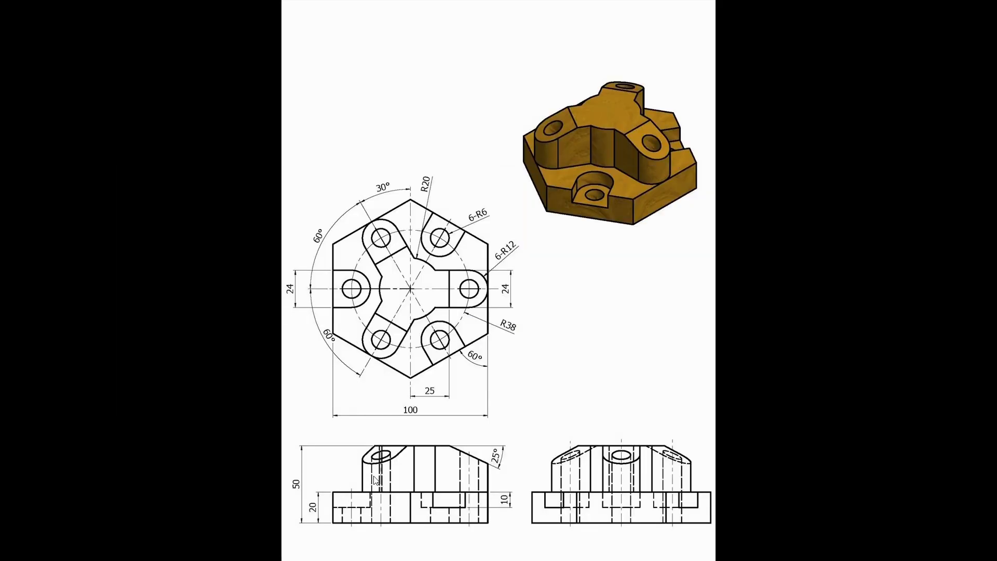
pyautogui.hotkey('alt', 'Tab')
pyautogui.press('Tab')
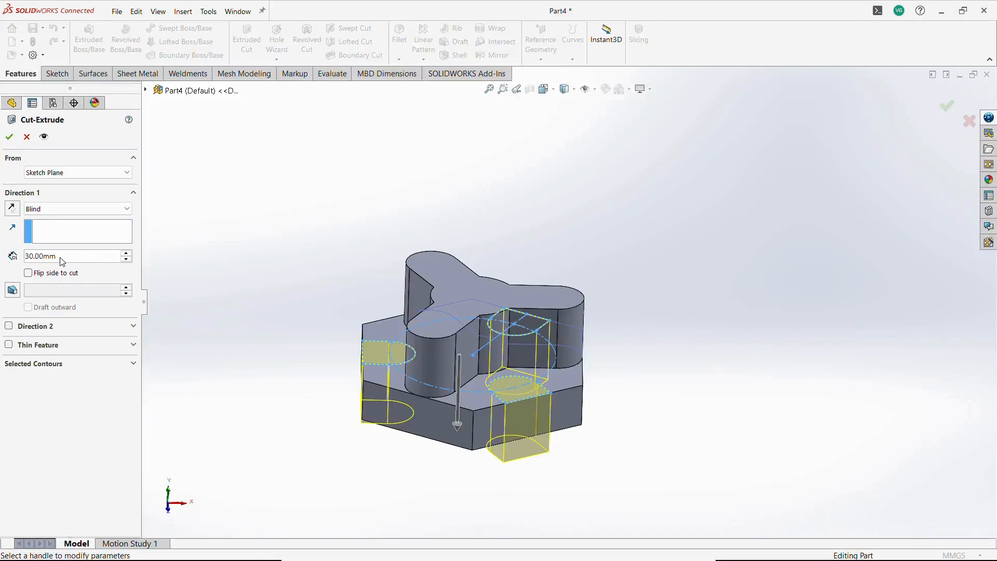
pyautogui.write('10')
pyautogui.press('Return')
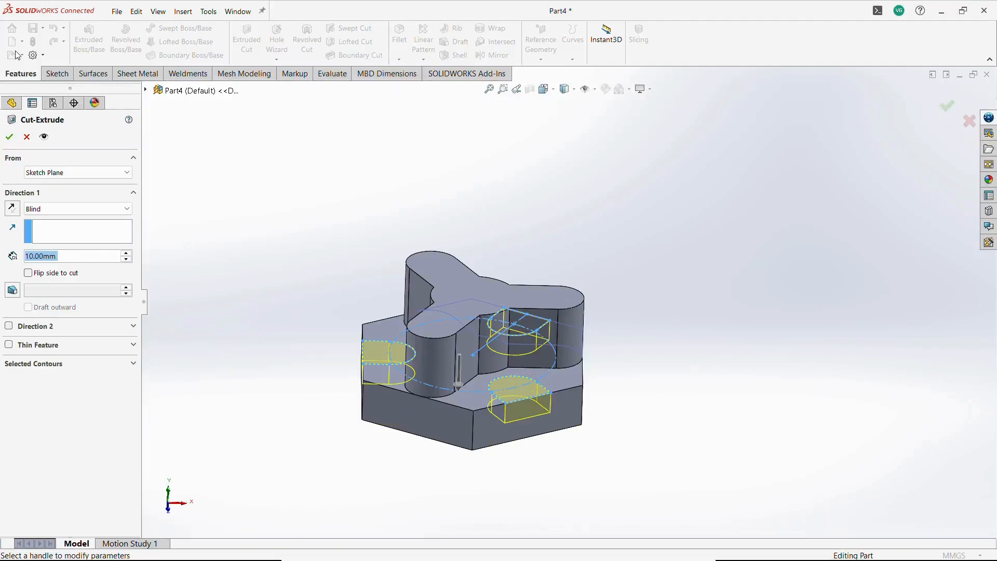
pyautogui.click(17, 139)
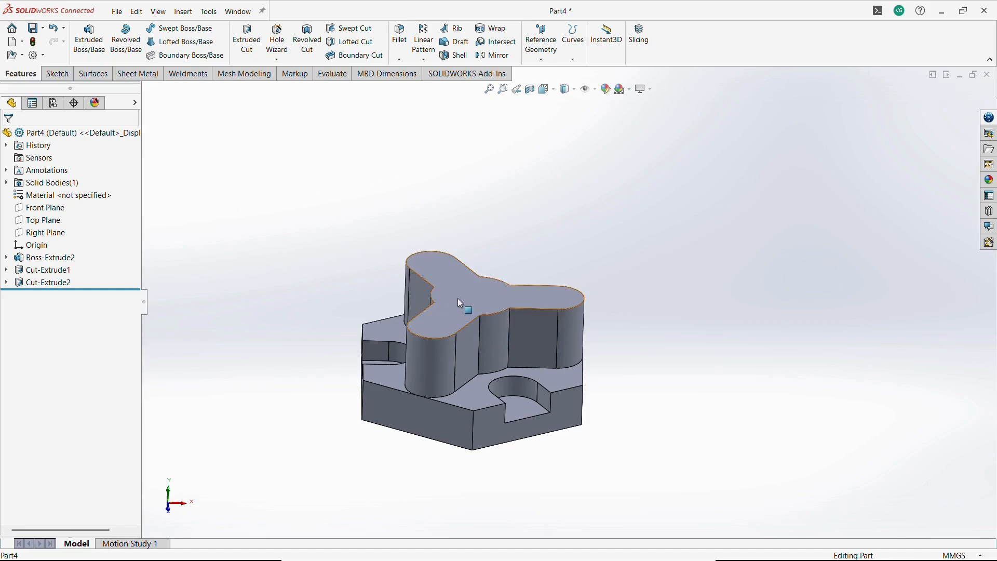
# Start a sketch on the top face and draw circles centered on the two upper boss arcs.
pyautogui.click(515, 287)
pyautogui.click(506, 252)
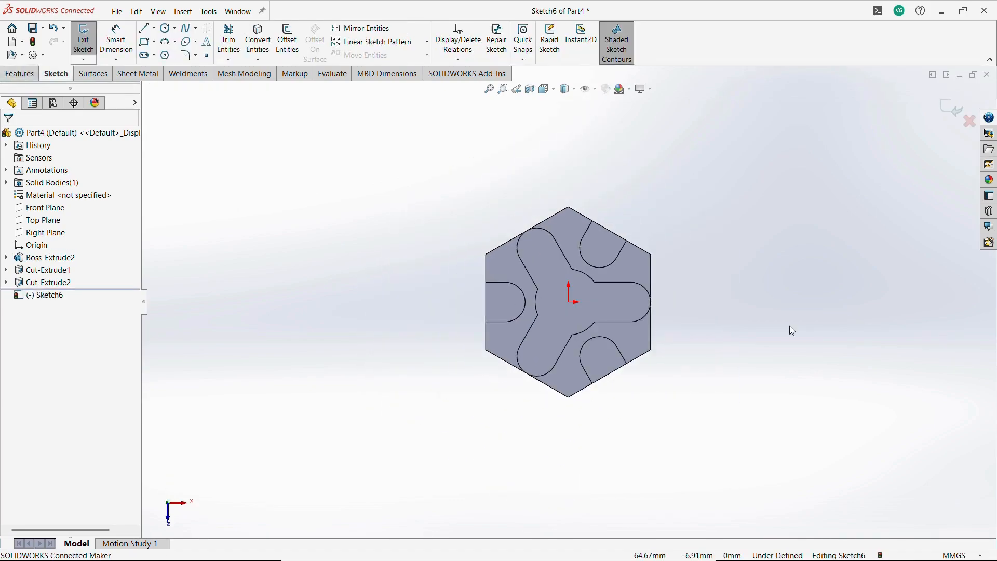
pyautogui.click(165, 28)
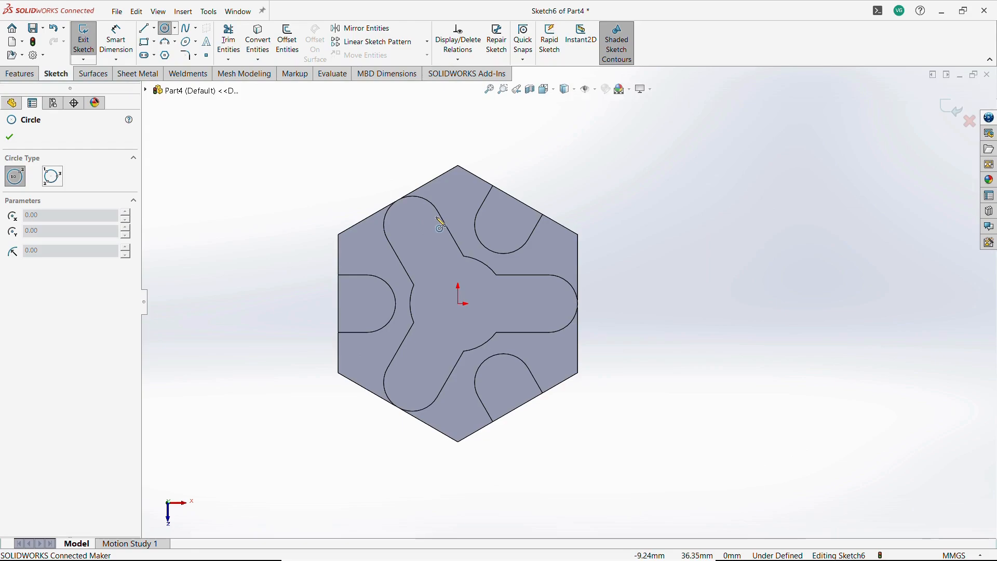
pyautogui.click(413, 227)
pyautogui.click(425, 228)
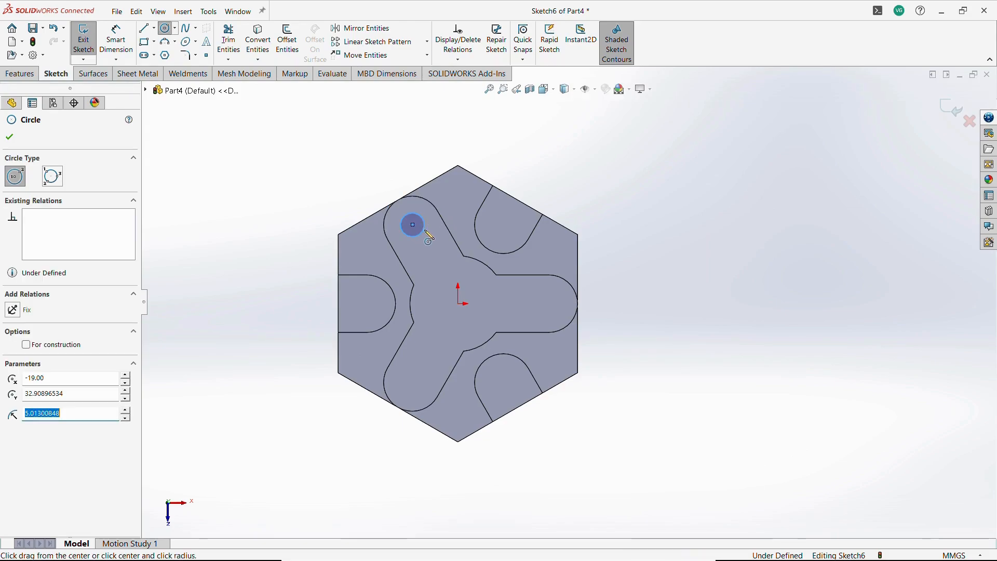
pyautogui.click(504, 225)
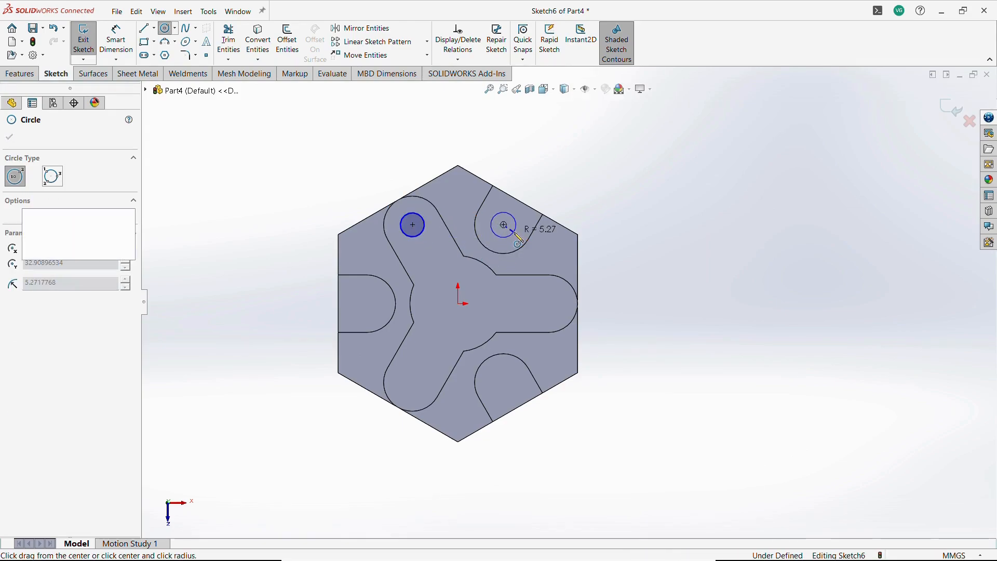
pyautogui.click(517, 227)
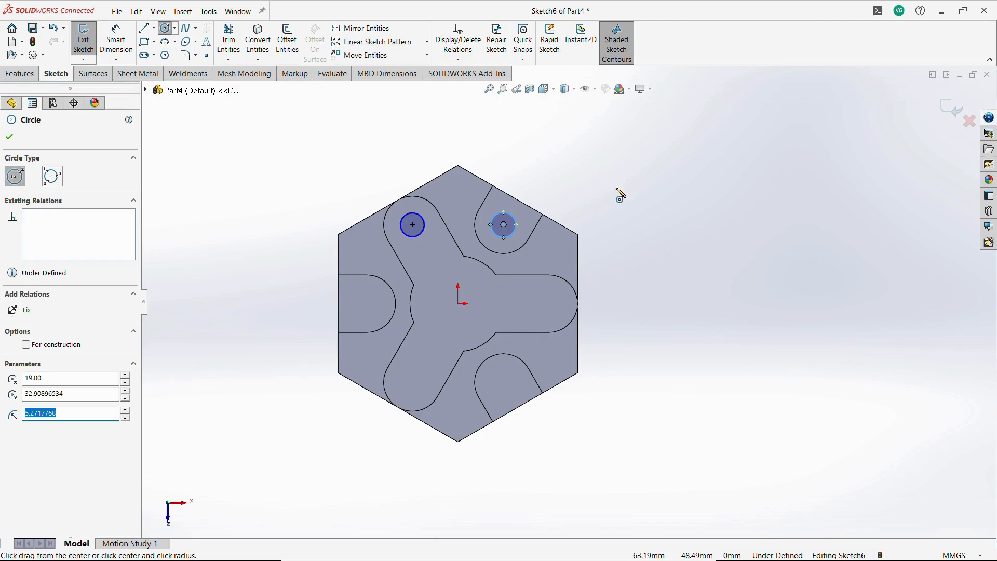
pyautogui.press('Escape')
pyautogui.press('Escape')
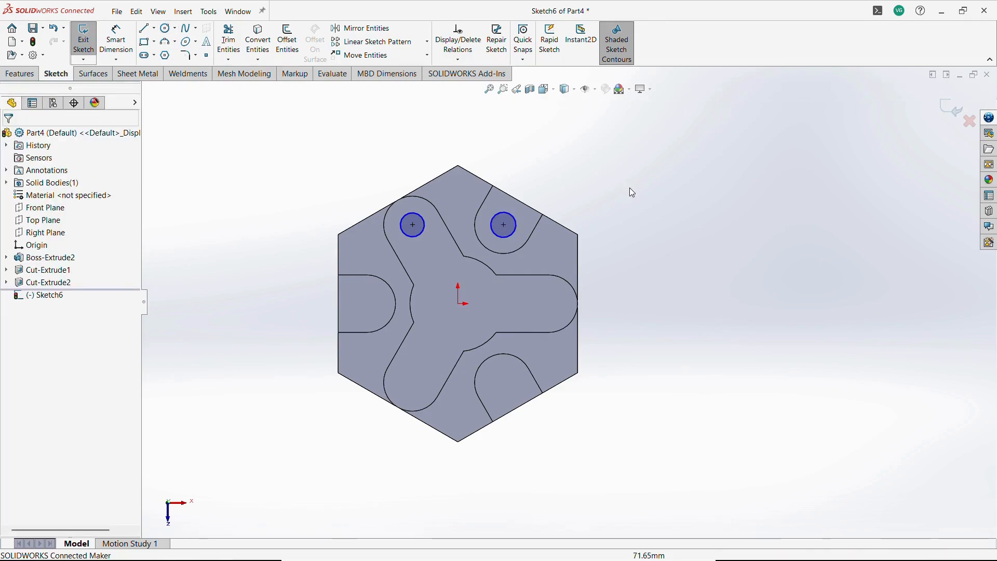
# Dimension the left boss circle's diameter as 12 mm.
pyautogui.click(111, 44)
pyautogui.click(418, 237)
pyautogui.click(435, 275)
pyautogui.hotkey('alt', 'Tab')
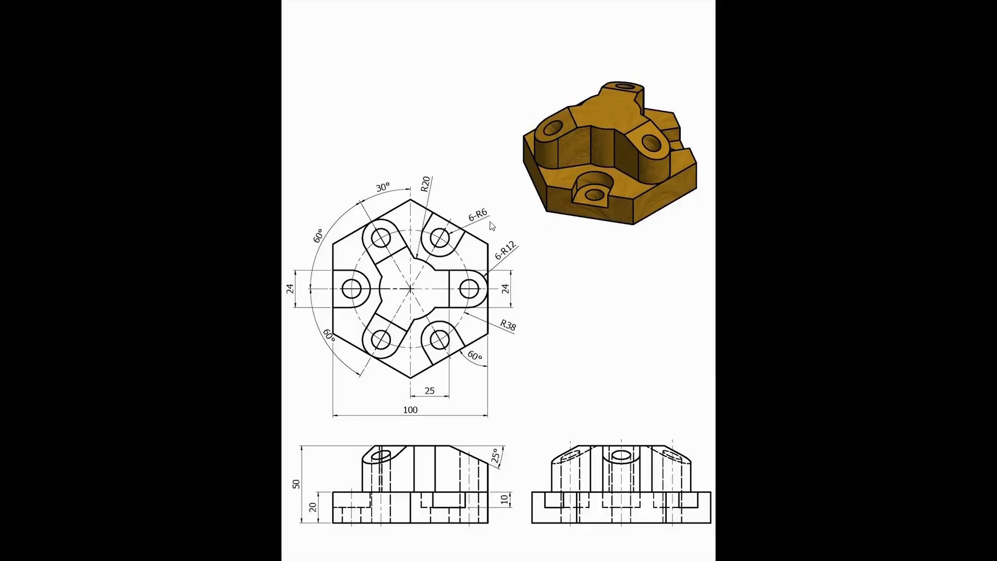
pyautogui.hotkey('alt', 'Tab')
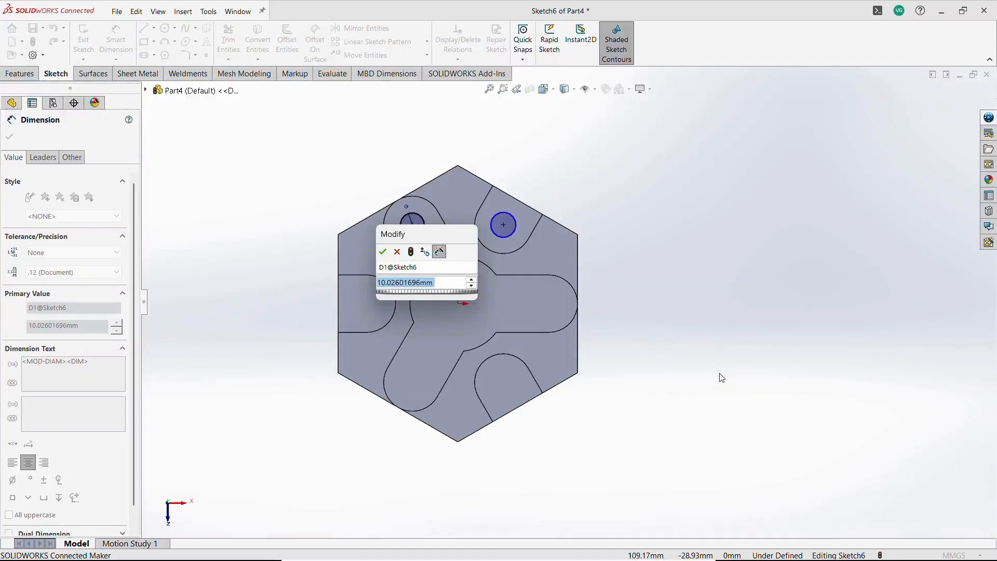
pyautogui.write('12')
pyautogui.press('Return')
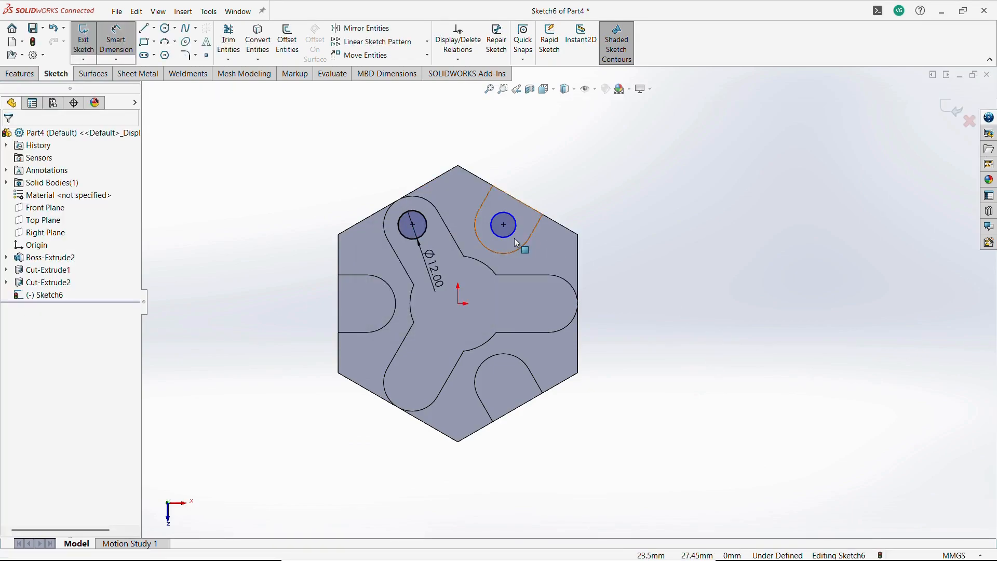
# Make the two upper boss circles equal in size.
pyautogui.press('Escape')
pyautogui.click(424, 232)
pyautogui.keyDown('ctrl'); pyautogui.click(504, 237); pyautogui.keyUp('ctrl')
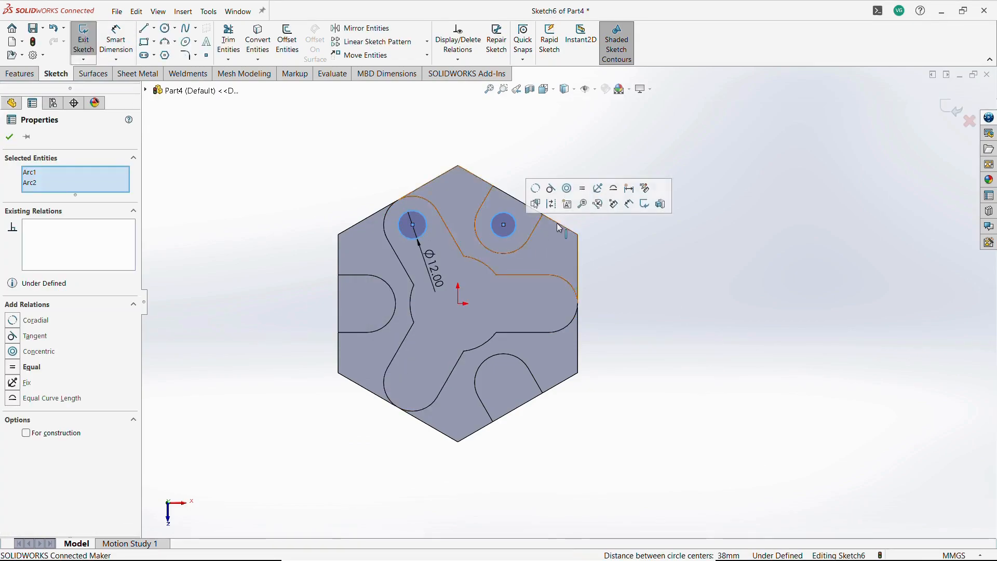
pyautogui.click(582, 189)
pyautogui.click(677, 317)
pyautogui.moveTo(345, 171); pyautogui.dragTo(550, 266)
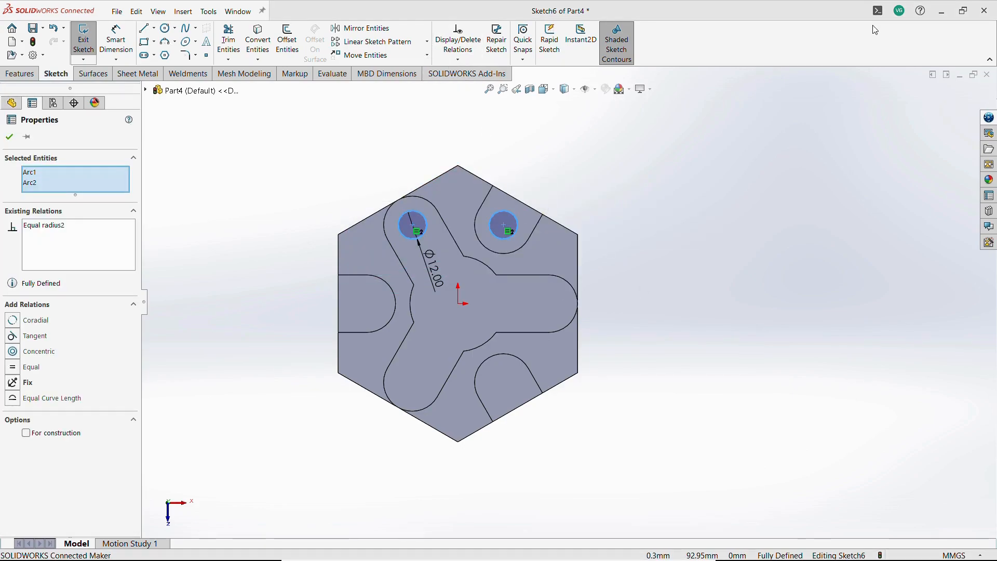
# Circular-pattern the two circles around the origin with 3 equally spaced instances.
pyautogui.write('scir')
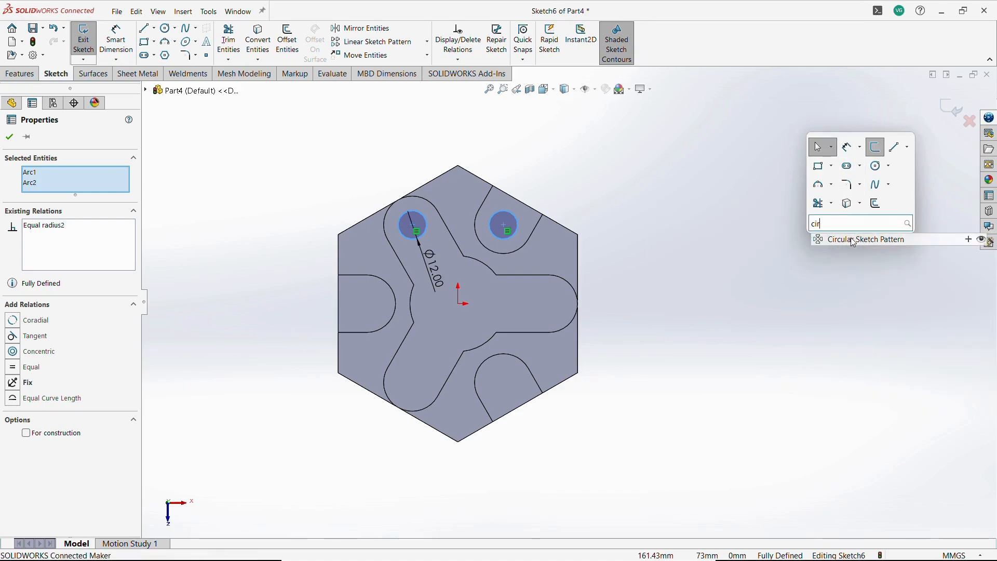
pyautogui.click(856, 238)
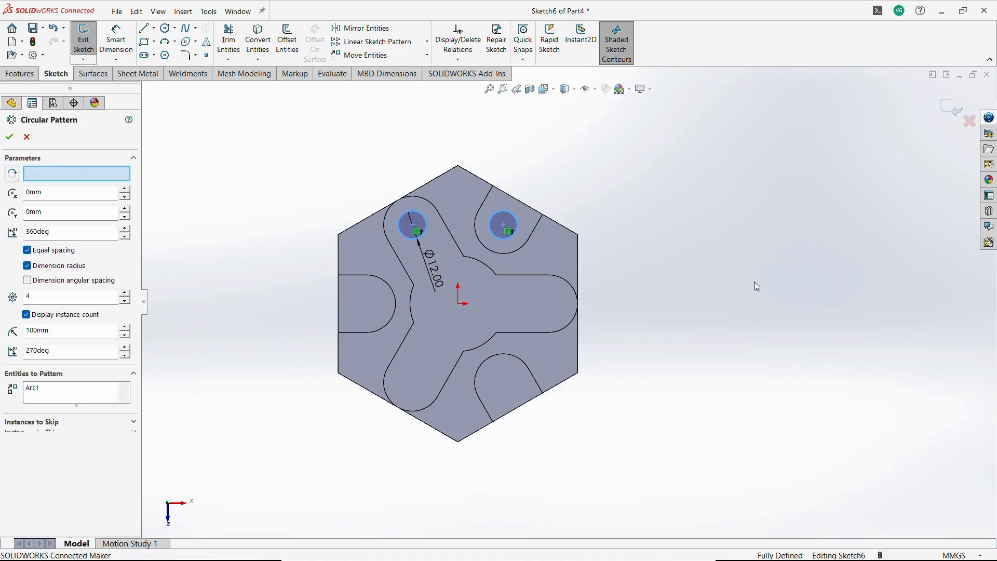
pyautogui.click(126, 301)
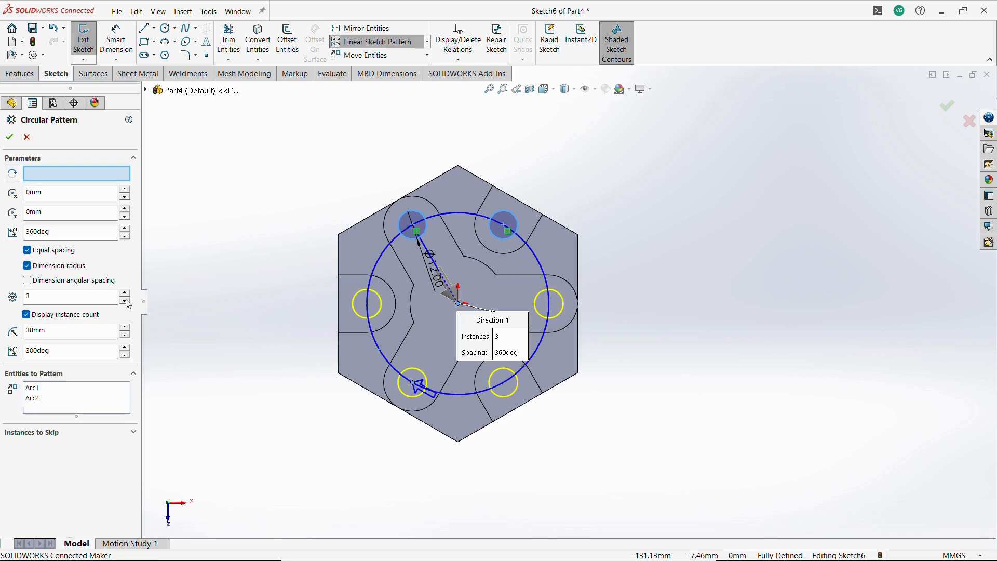
pyautogui.click(12, 139)
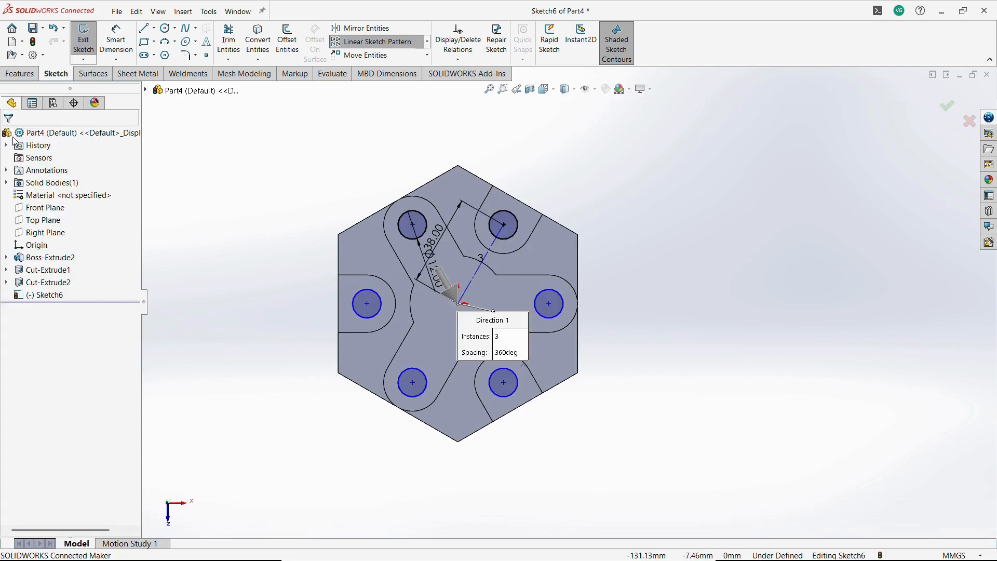
# Try to make the left patterned circle concentric with its boss arc, then delete the conflicting relation.
pyautogui.click(383, 309)
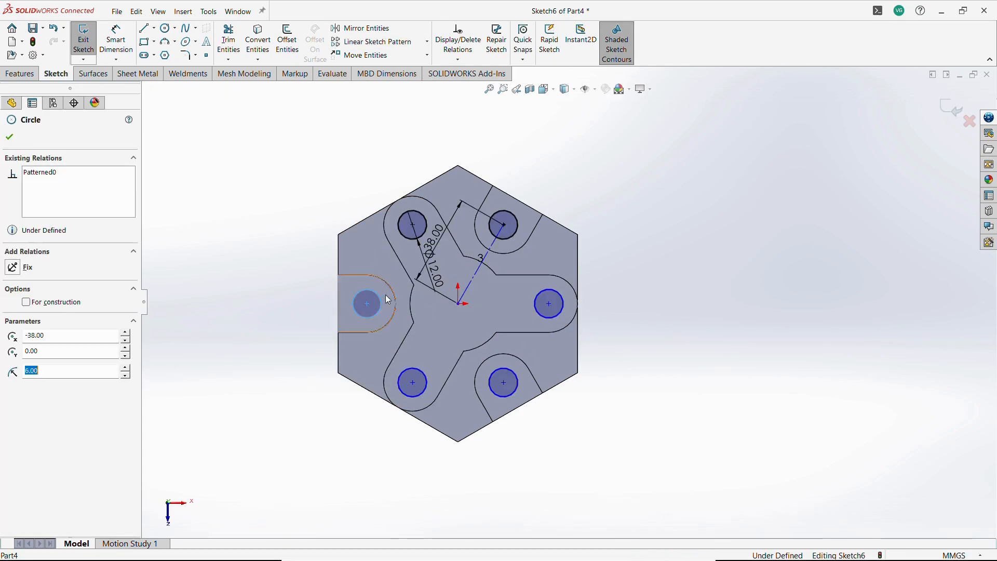
pyautogui.keyDown('ctrl'); pyautogui.click(408, 273); pyautogui.keyUp('ctrl')
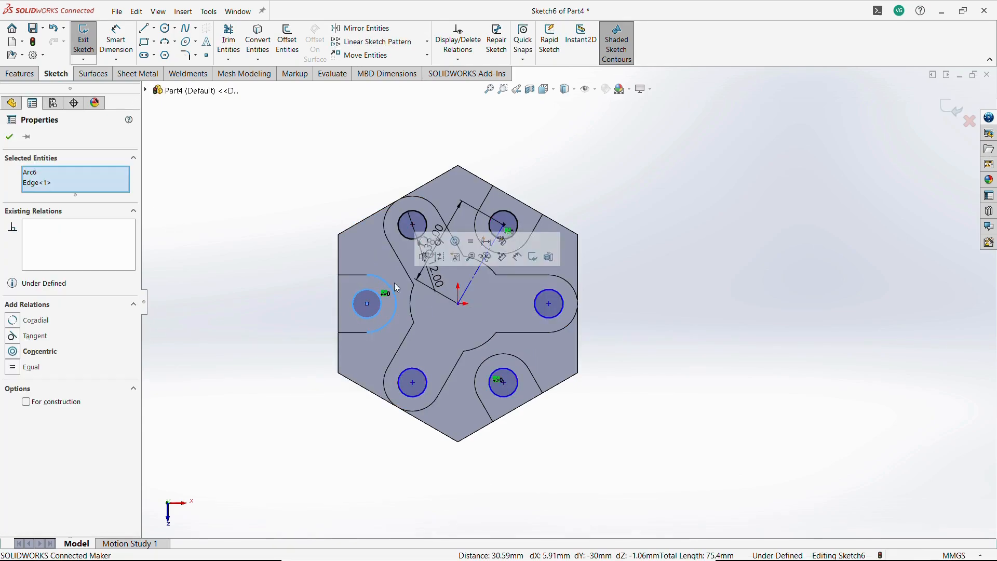
pyautogui.click(456, 242)
pyautogui.click(696, 396)
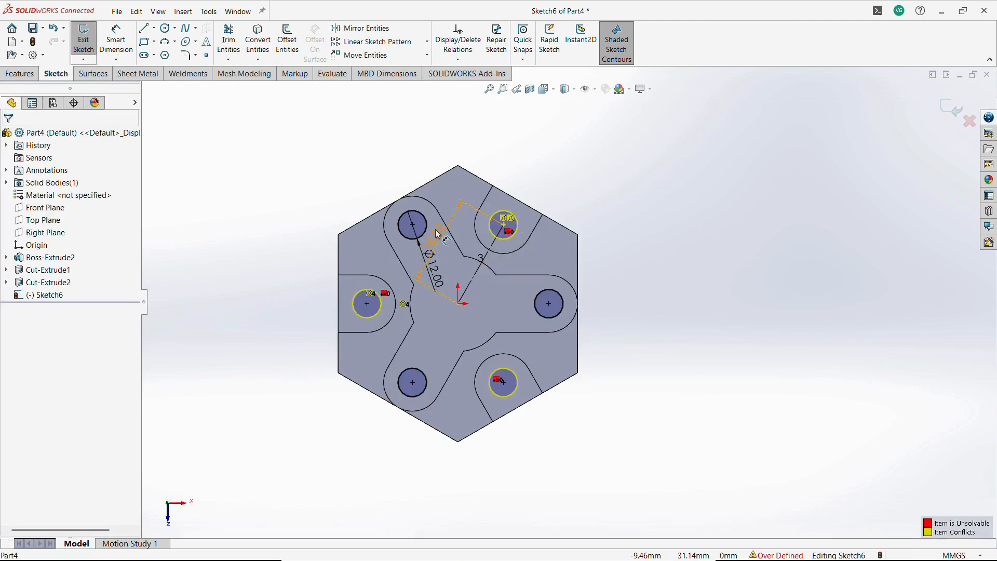
pyautogui.click(352, 176)
pyautogui.press('Delete')
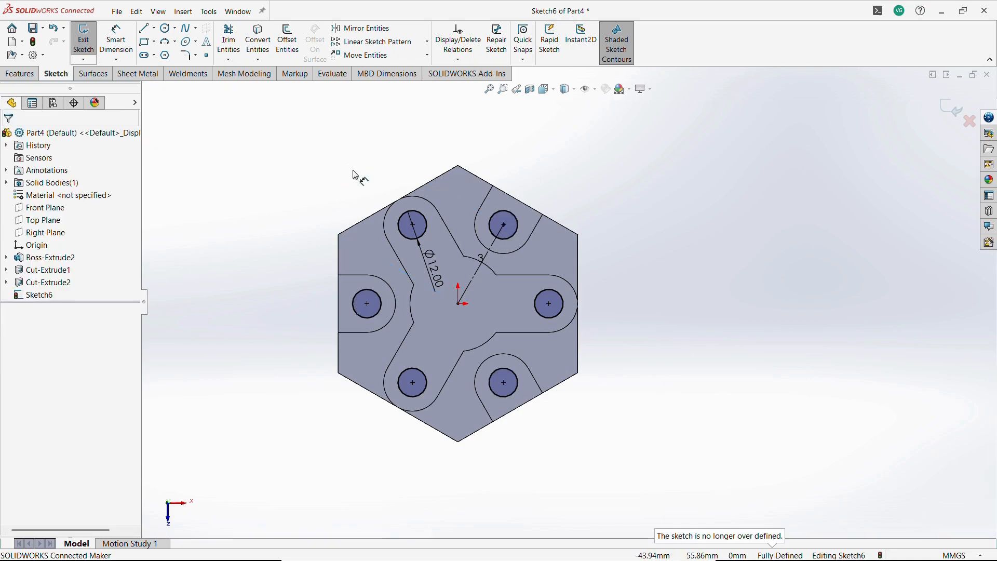
# Exit the sketch and cut-extrude the six circles Through All.
pyautogui.click(953, 106)
pyautogui.click(259, 43)
pyautogui.click(110, 207)
pyautogui.click(106, 225)
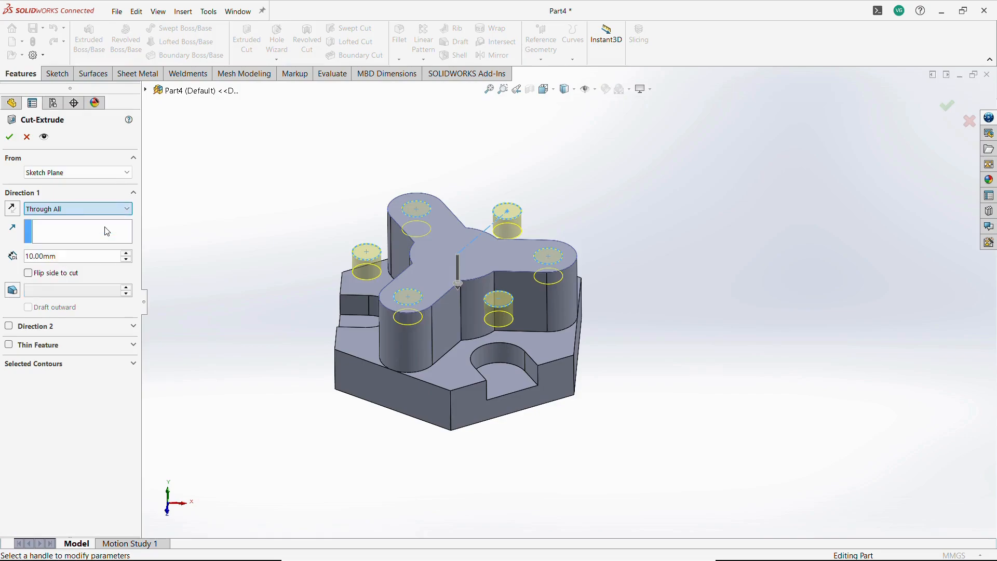
pyautogui.click(8, 138)
# Start a sketch on the Front Plane and draw a closed triangle at the top right corner of the boss profile.
pyautogui.moveTo(270, 202); pyautogui.dragTo(290, 174, button='middle')
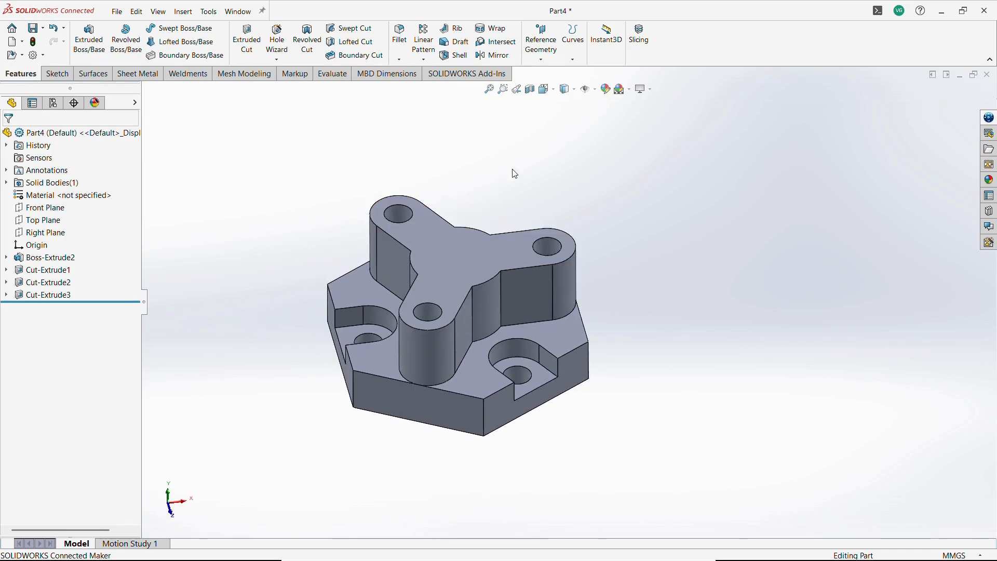
pyautogui.scroll(2, 548, 243)
pyautogui.scroll(-2, 501, 204)
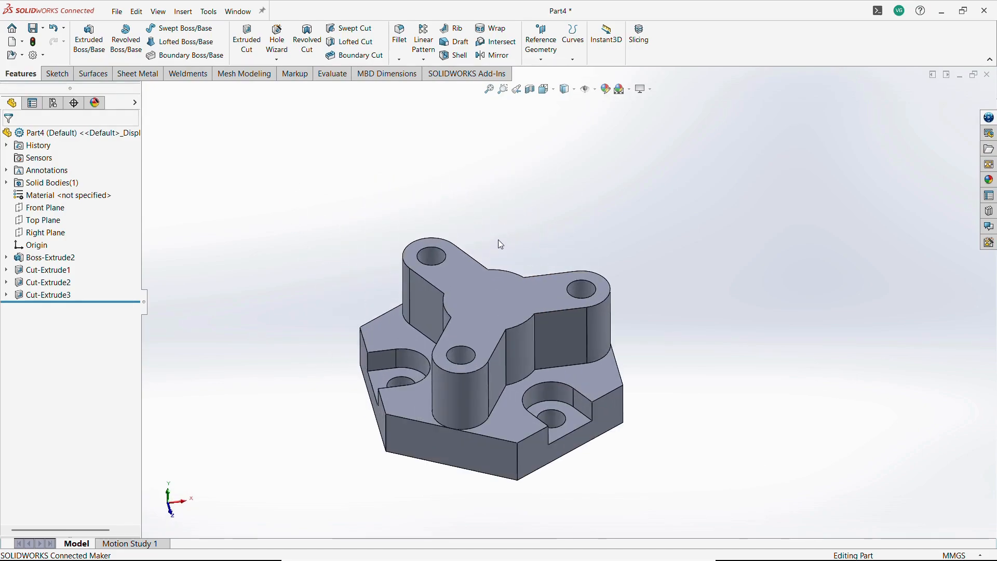
pyautogui.moveTo(477, 207); pyautogui.dragTo(491, 228, button='middle')
pyautogui.click(45, 207)
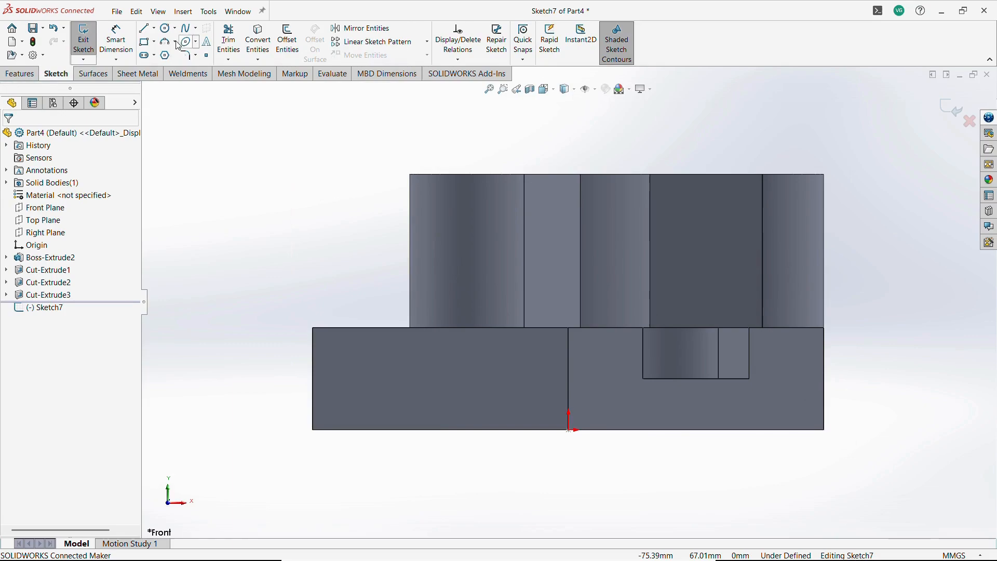
pyautogui.click(144, 29)
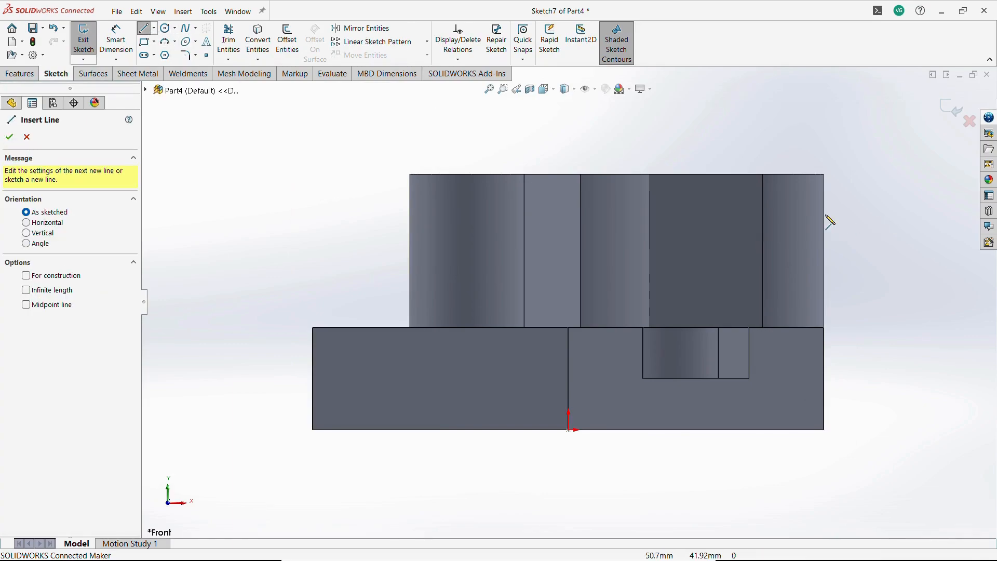
pyautogui.click(725, 175)
pyautogui.click(854, 232)
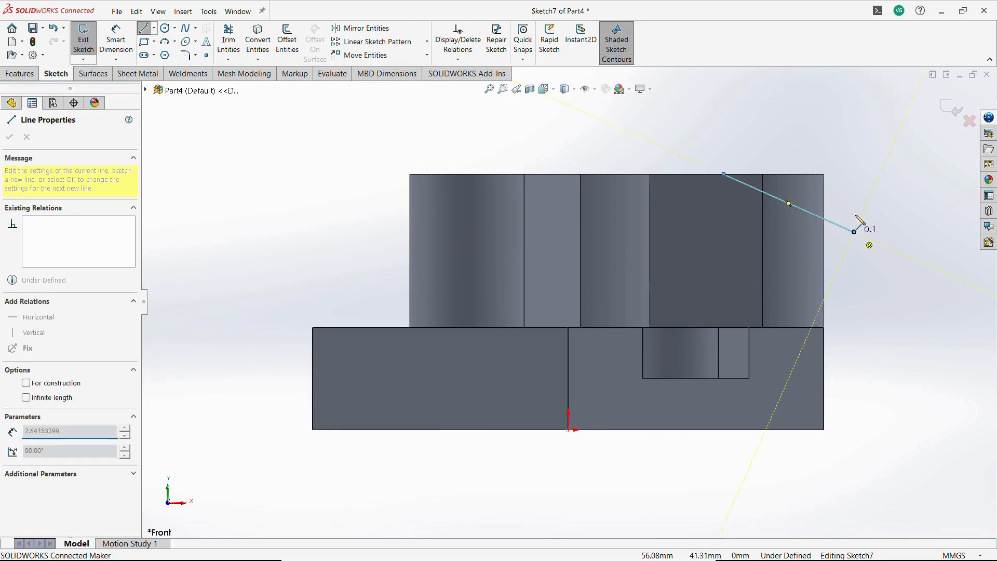
pyautogui.click(854, 175)
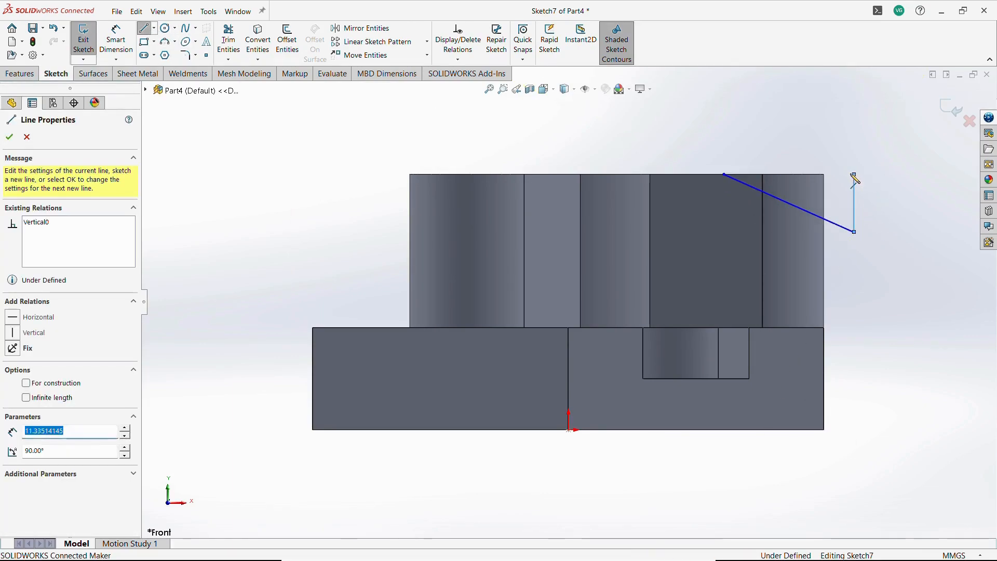
pyautogui.click(723, 174)
pyautogui.press('Escape')
# Dimension the triangle's left vertex 25 mm horizontally from the origin, checking the reference drawing.
pyautogui.click(116, 39)
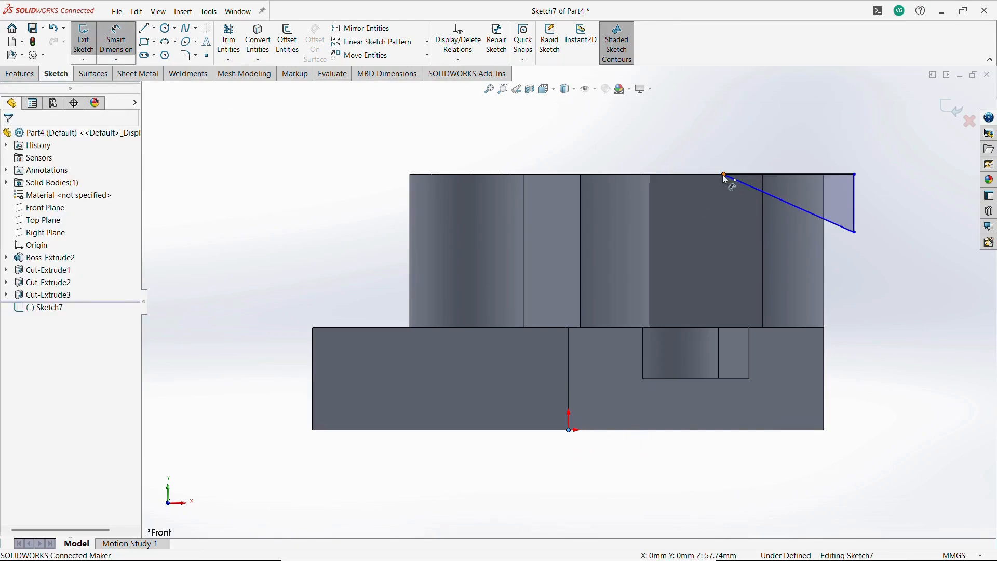
pyautogui.click(724, 175)
pyautogui.click(670, 122)
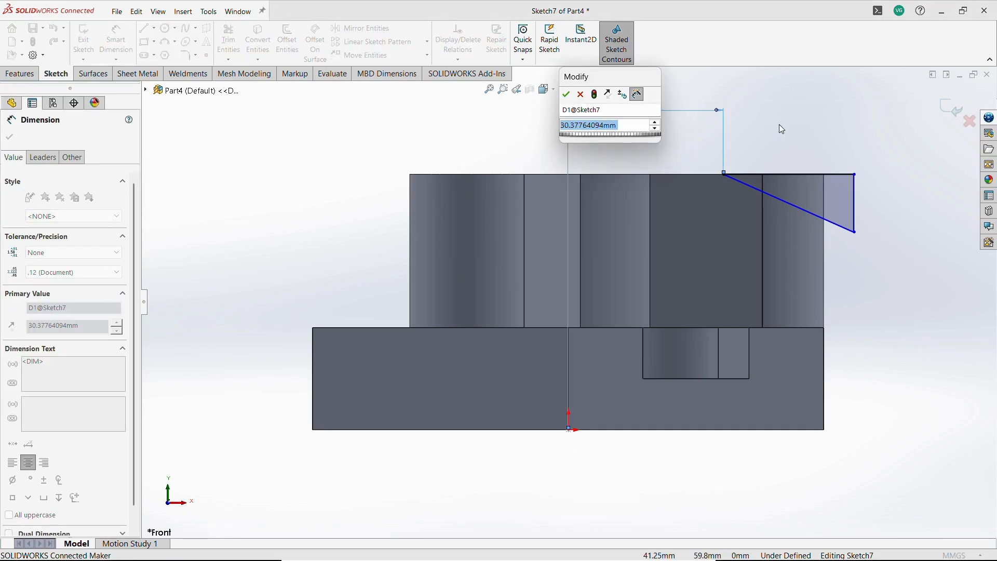
pyautogui.hotkey('alt', 'Tab')
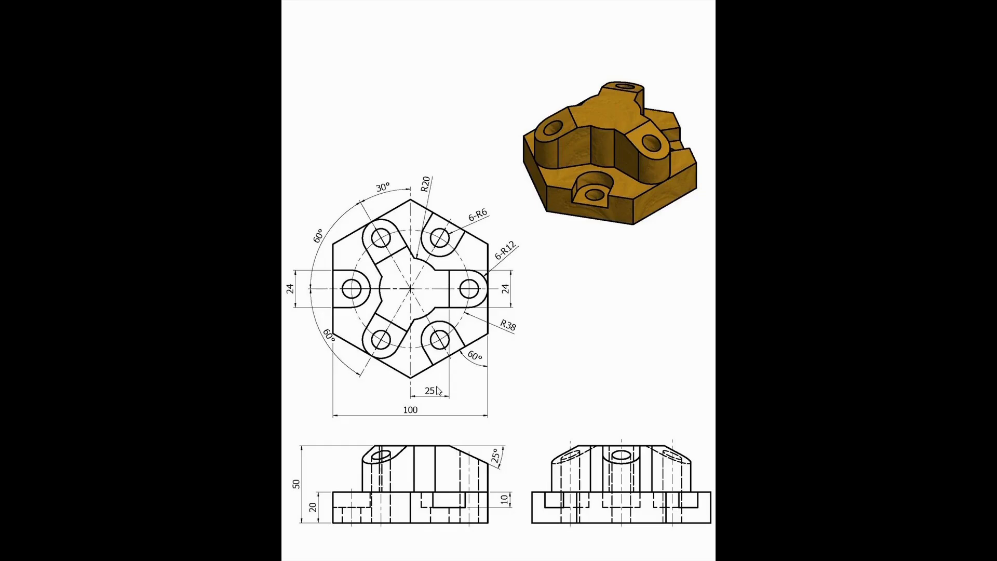
pyautogui.hotkey('alt', 'Tab')
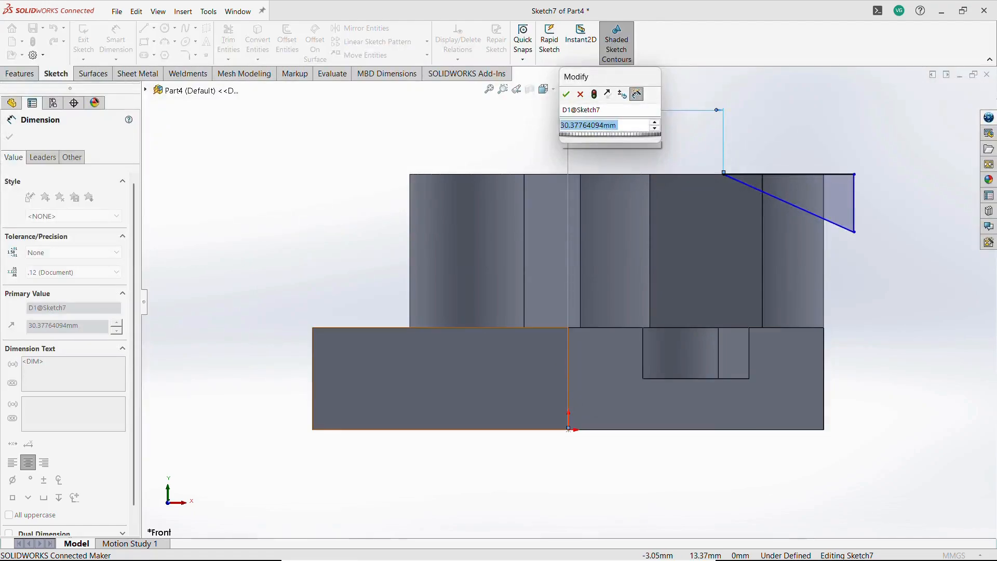
pyautogui.write('25')
pyautogui.press('Return')
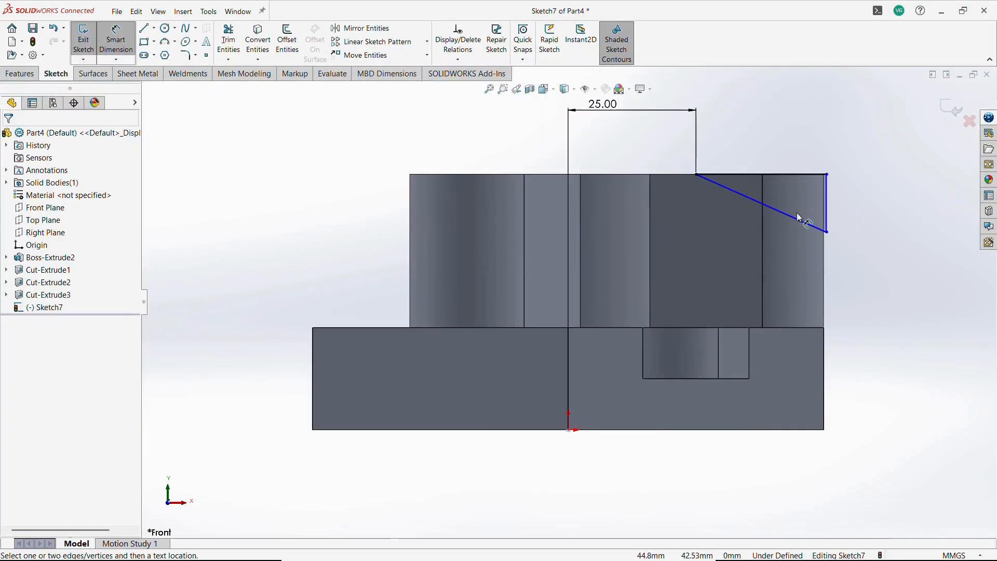
# Dimension the angle between the triangle's top and vertical edges as 25° and extend its lower corner outward.
pyautogui.click(776, 174)
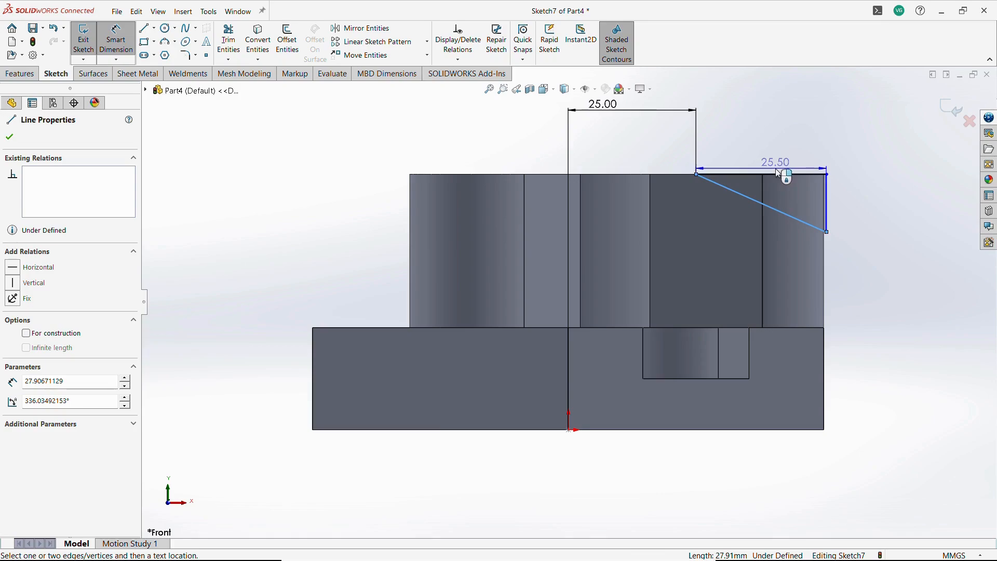
pyautogui.click(851, 198)
pyautogui.write('2')
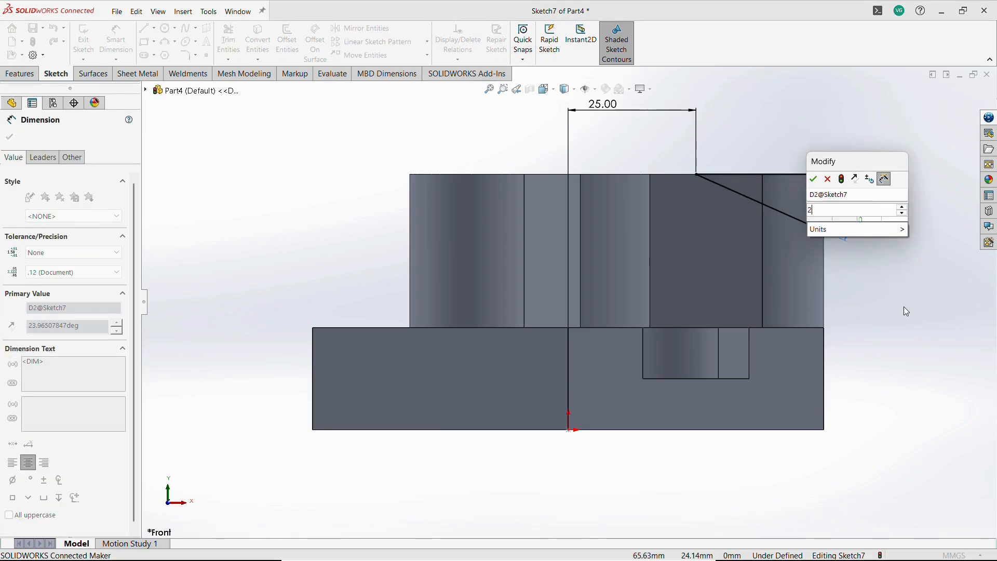
pyautogui.write('5')
pyautogui.press('Return')
pyautogui.press('Escape')
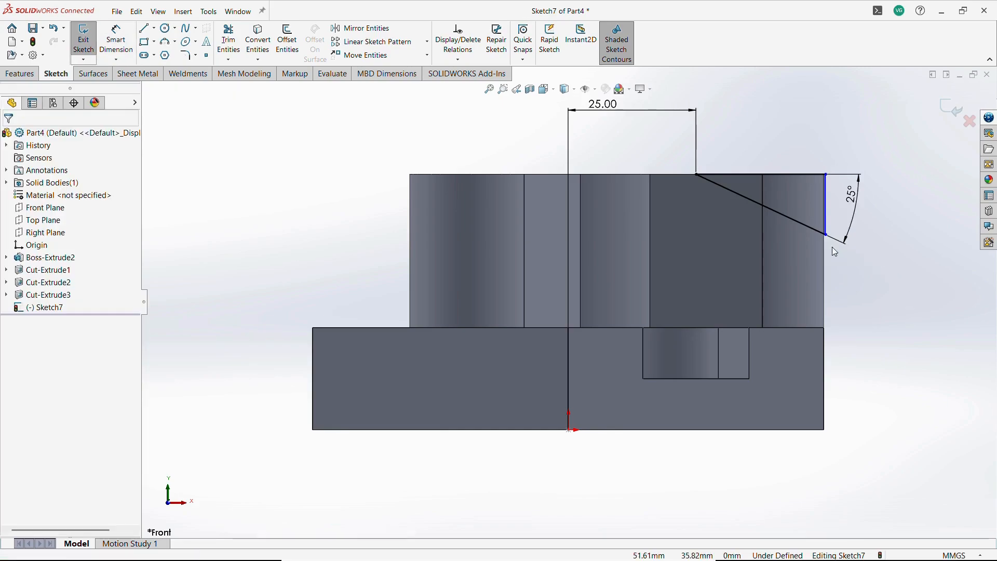
pyautogui.moveTo(826, 235)
pyautogui.mouseDown()
pyautogui.moveTo(872, 258)
pyautogui.moveTo(884, 335)
pyautogui.mouseUp()
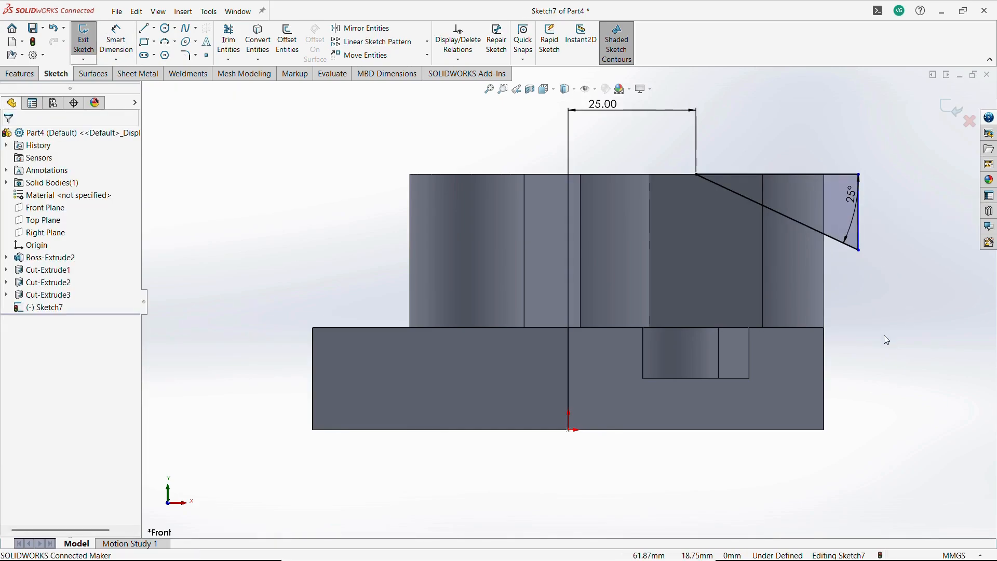
# Draw a vertical centerline through the origin.
pyautogui.click(154, 28)
pyautogui.click(166, 51)
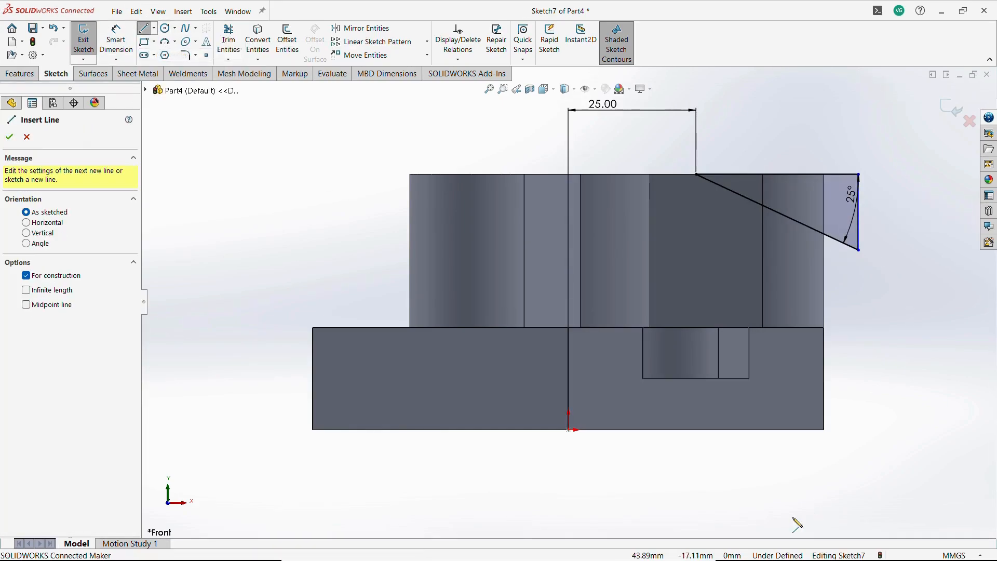
pyautogui.click(570, 431)
pyautogui.press('Escape')
pyautogui.scroll(3, 569, 299)
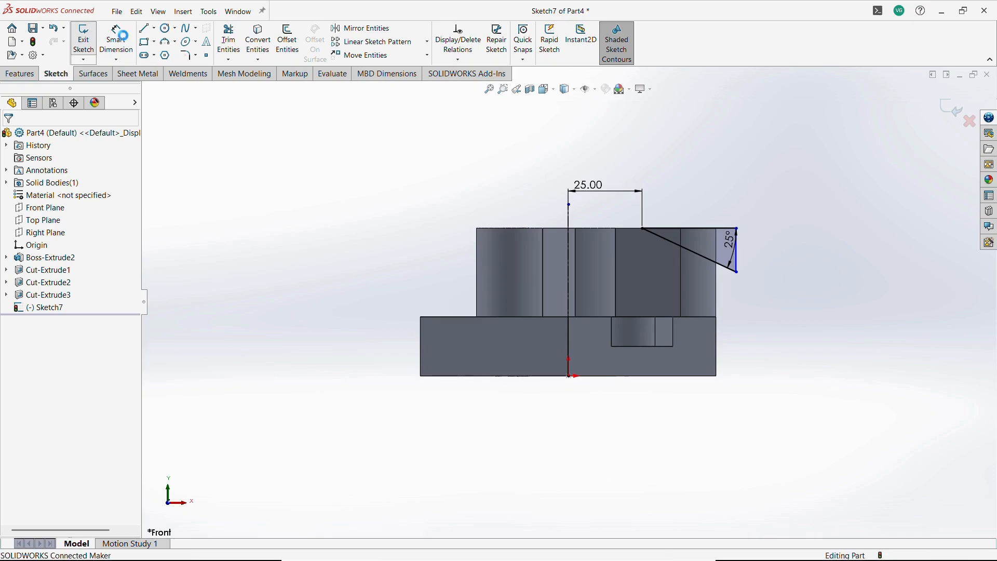
# Exit the sketch and revolve-cut the triangle 360 degrees about the centerline.
pyautogui.click(83, 39)
pyautogui.click(312, 45)
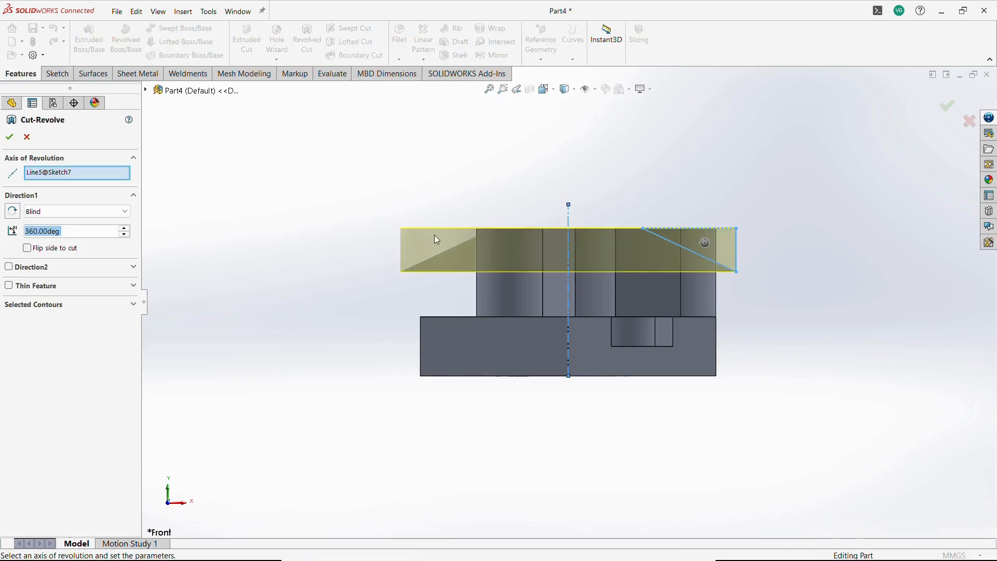
pyautogui.click(10, 136)
pyautogui.moveTo(392, 190); pyautogui.dragTo(423, 288, button='middle')
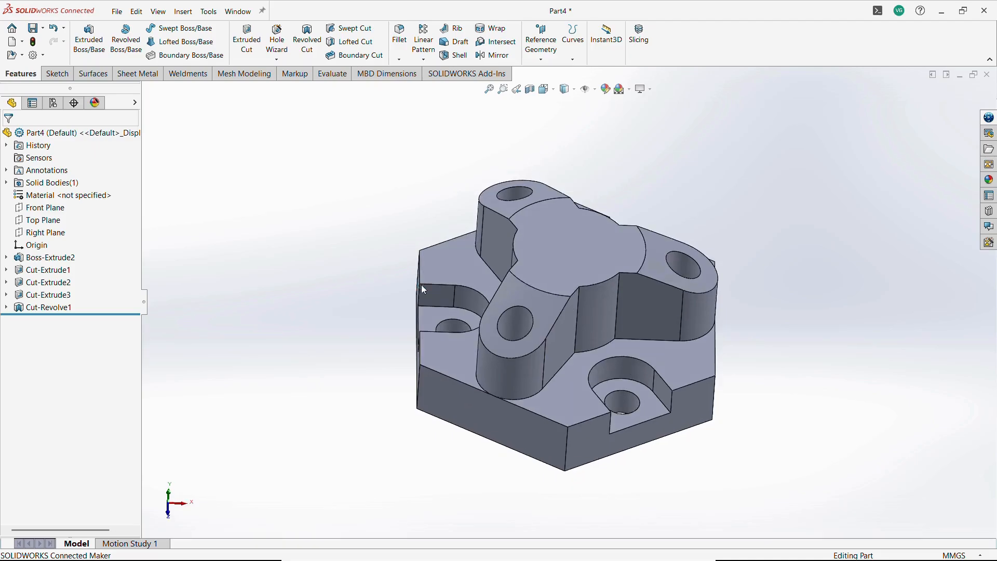
# Compare the finished model with the reference drawing.
pyautogui.hotkey('alt', 'Tab')
pyautogui.hotkey('alt', 'Tab')
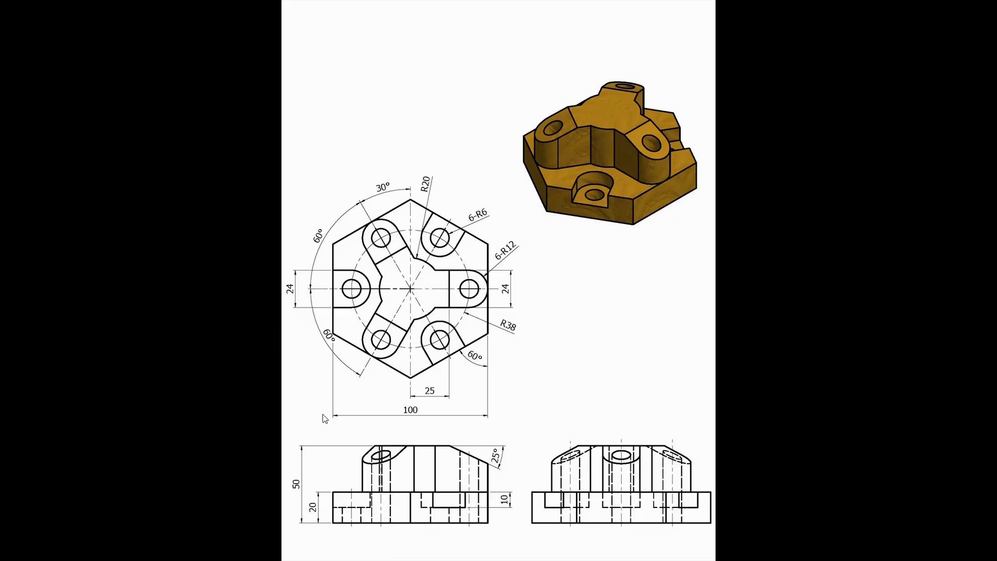
pyautogui.hotkey('alt', 'Tab')
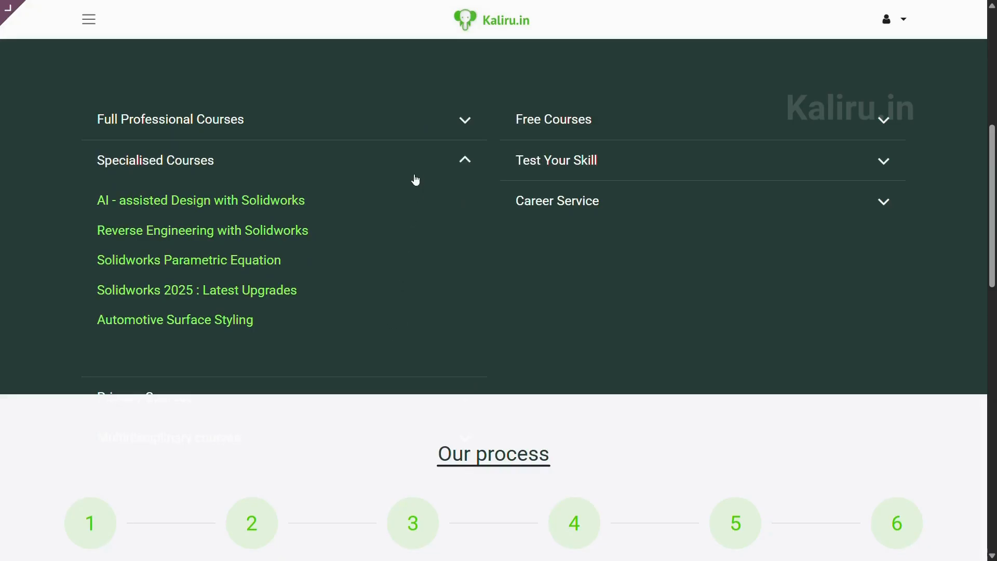
# Switch to the Kaliru.in website and browse its course categories and benefits.
pyautogui.click(414, 168)
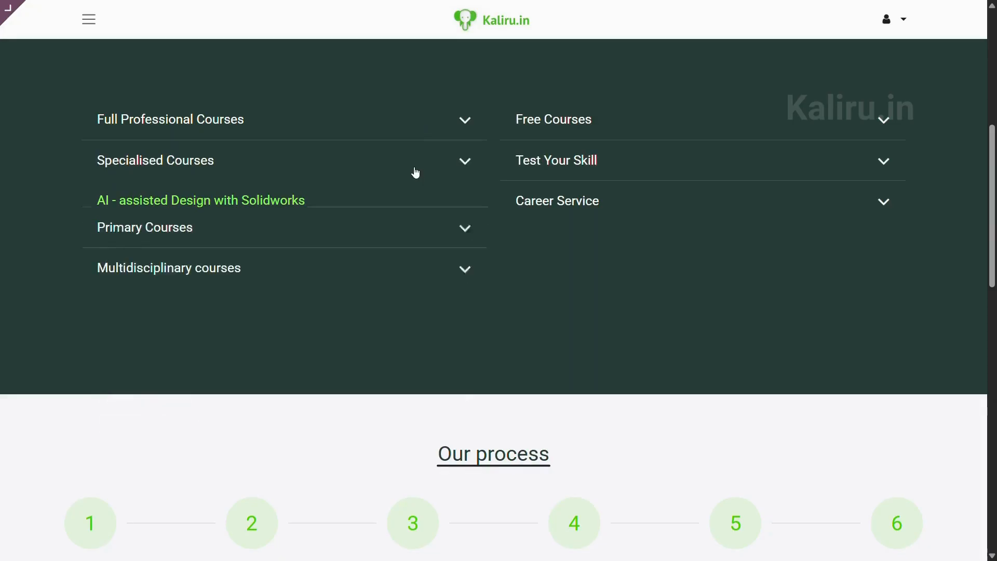
pyautogui.click(405, 208)
pyautogui.click(399, 216)
pyautogui.click(382, 248)
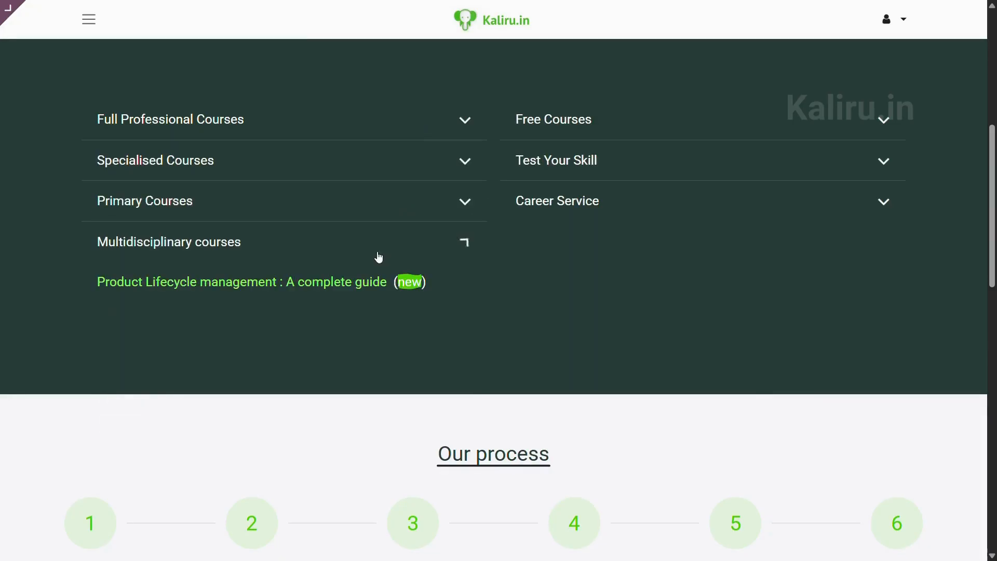
pyautogui.click(375, 254)
pyautogui.click(585, 128)
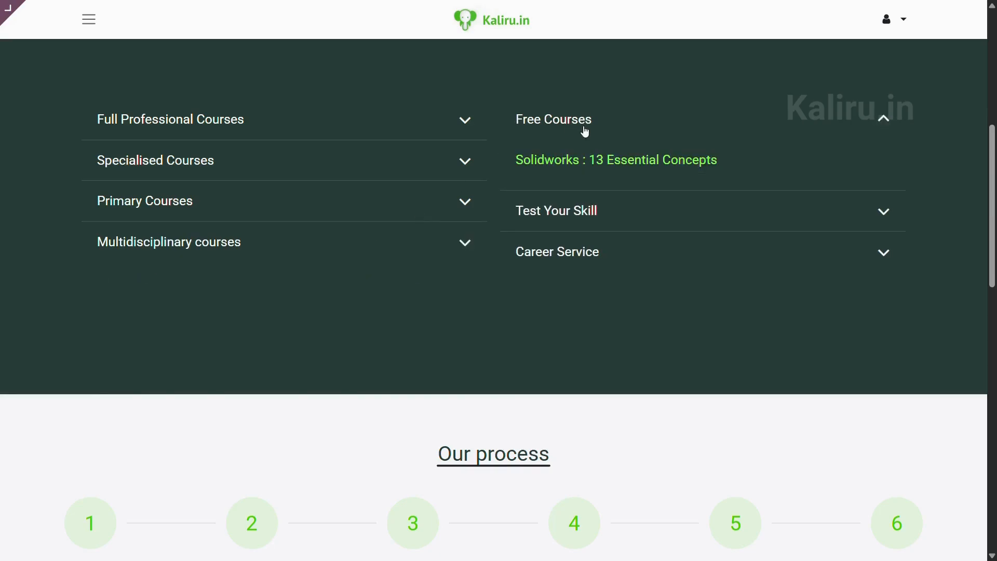
pyautogui.click(585, 130)
pyautogui.click(574, 166)
pyautogui.click(574, 167)
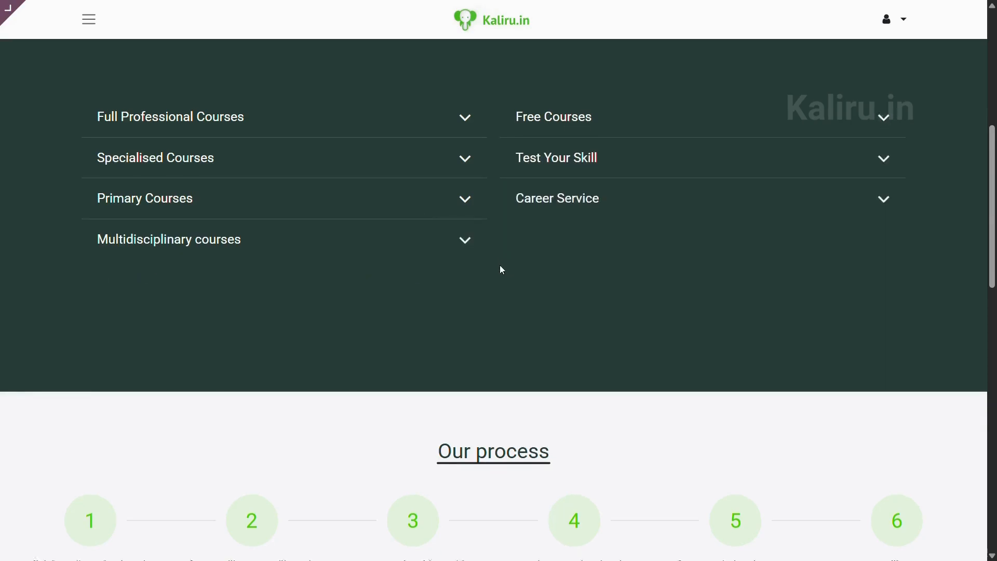
pyautogui.scroll(-15, 501, 269)
pyautogui.scroll(5, 502, 270)
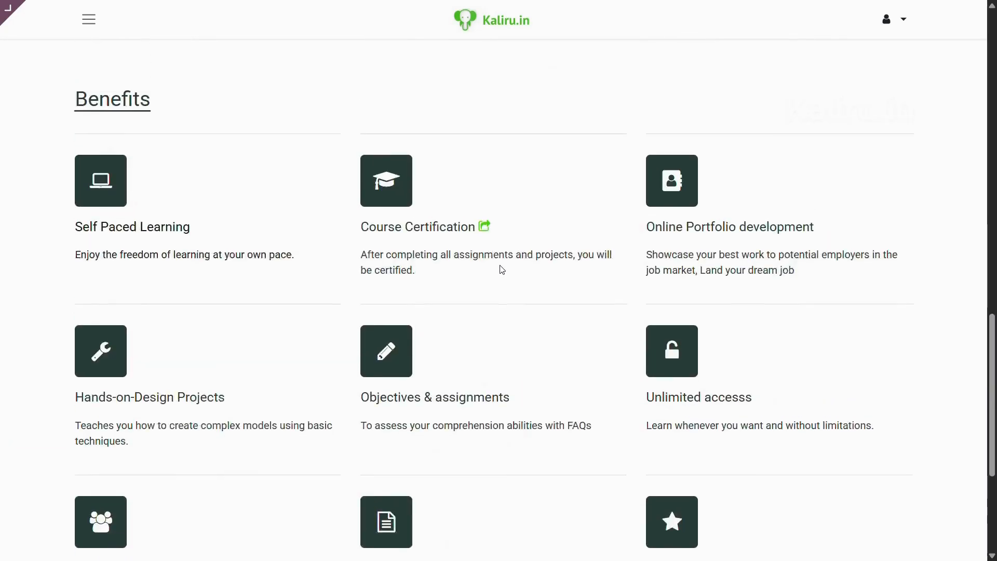
pyautogui.scroll(-5, 501, 266)
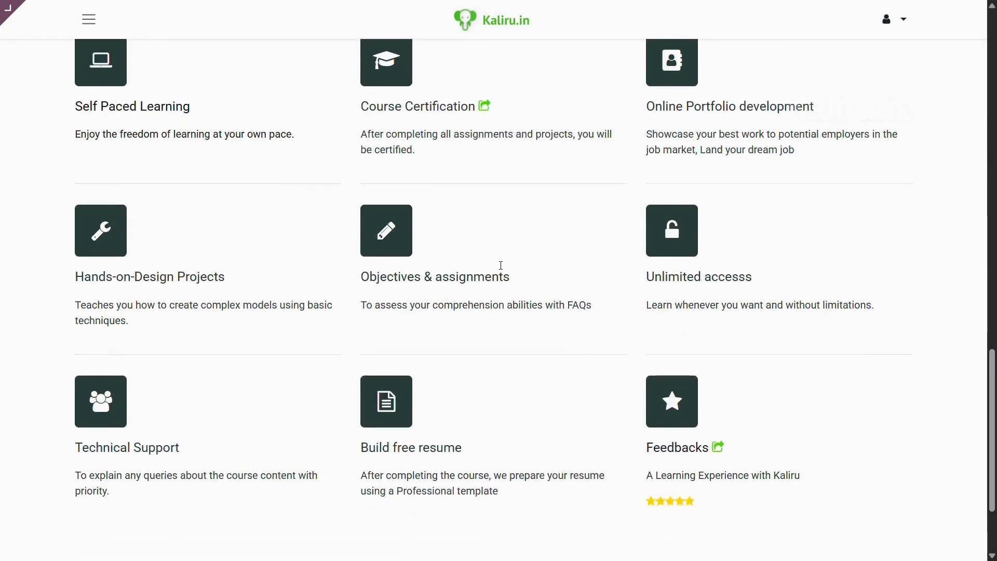